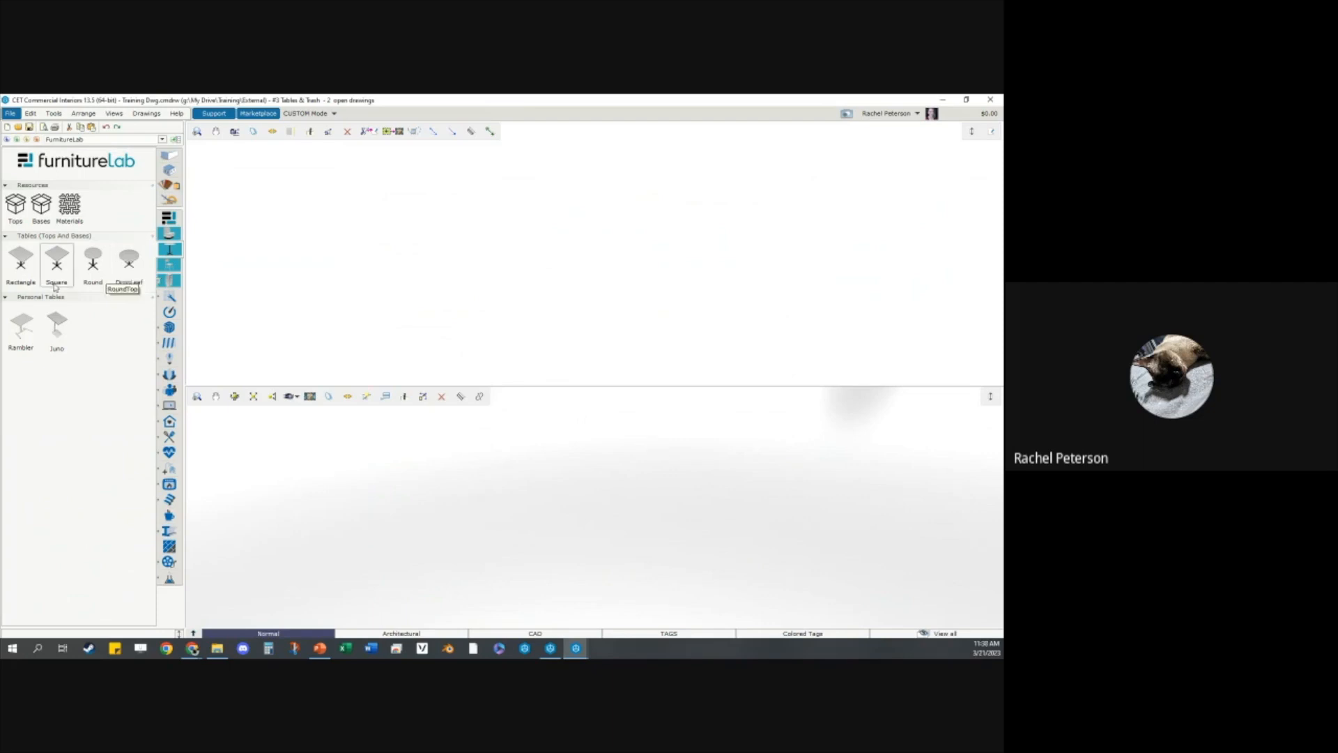
# Step: Place two rectangular tables with bases next to each other in the plan view
pyautogui.click(21, 269)
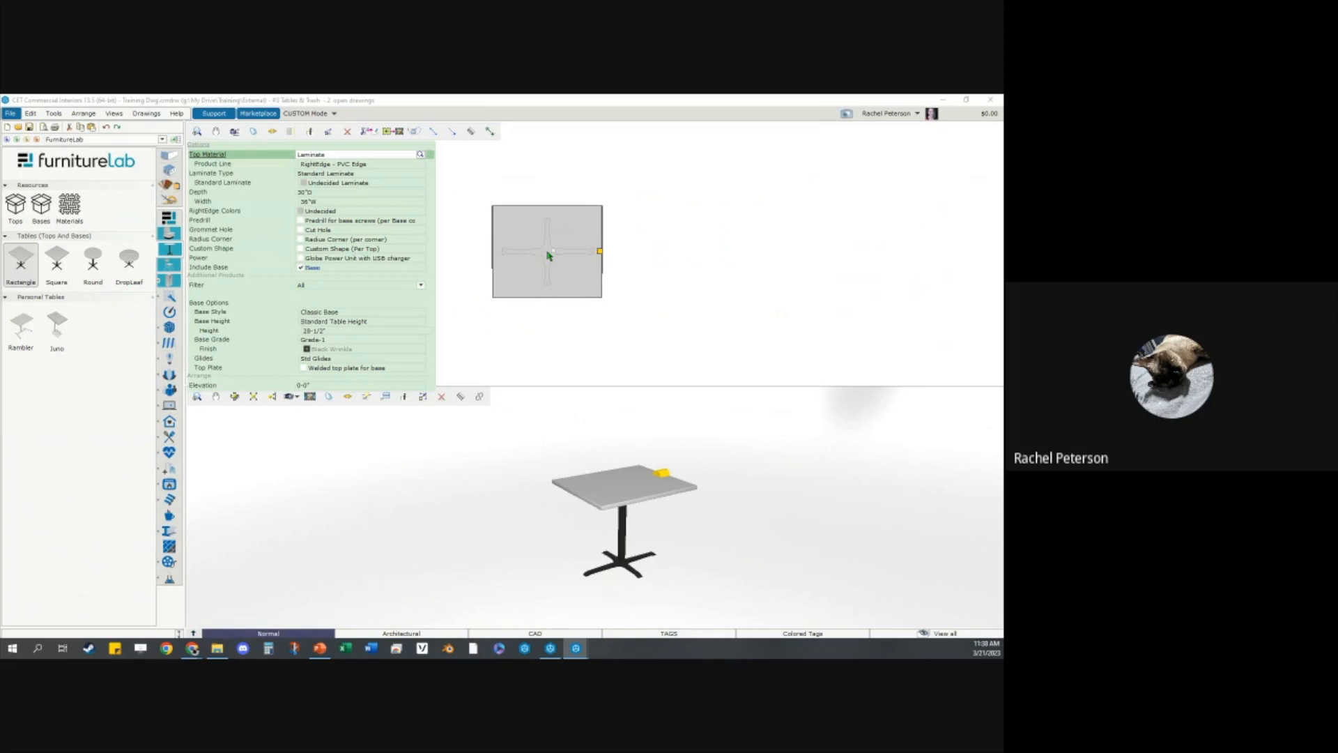
pyautogui.click(548, 255)
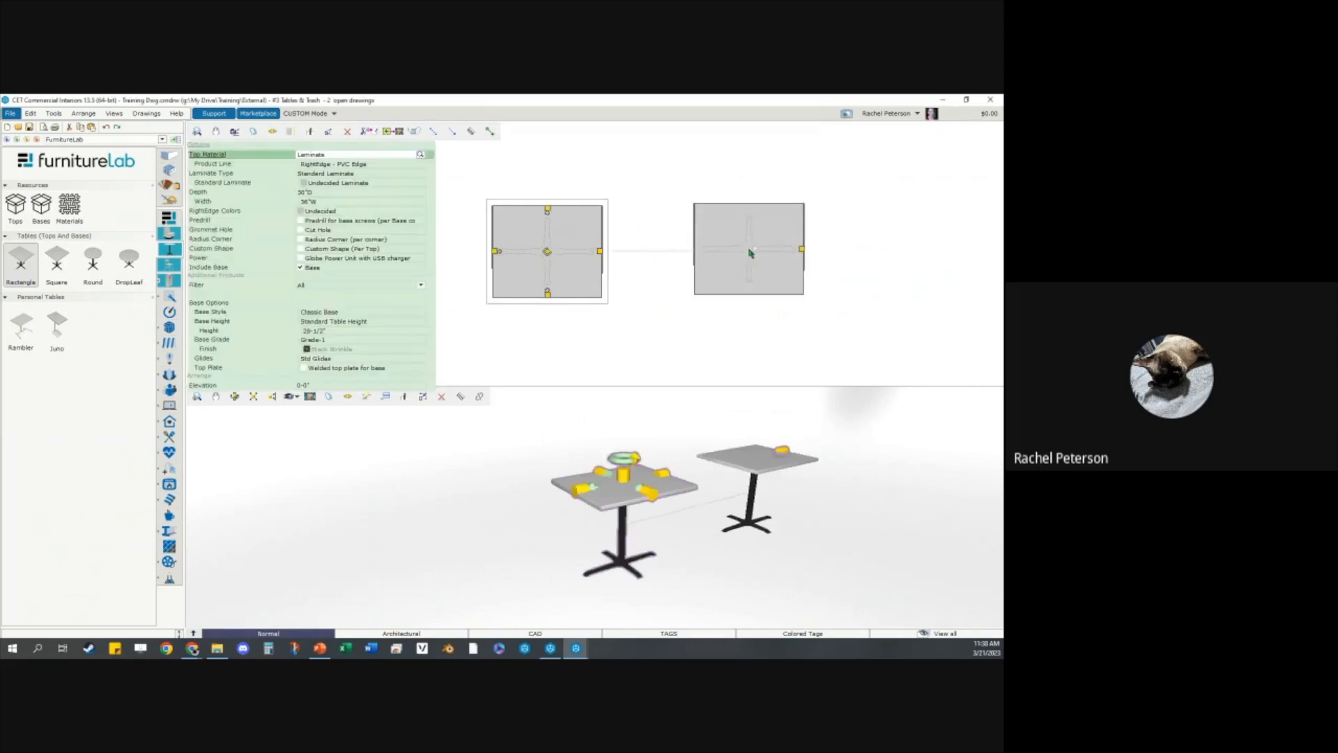
pyautogui.click(757, 257)
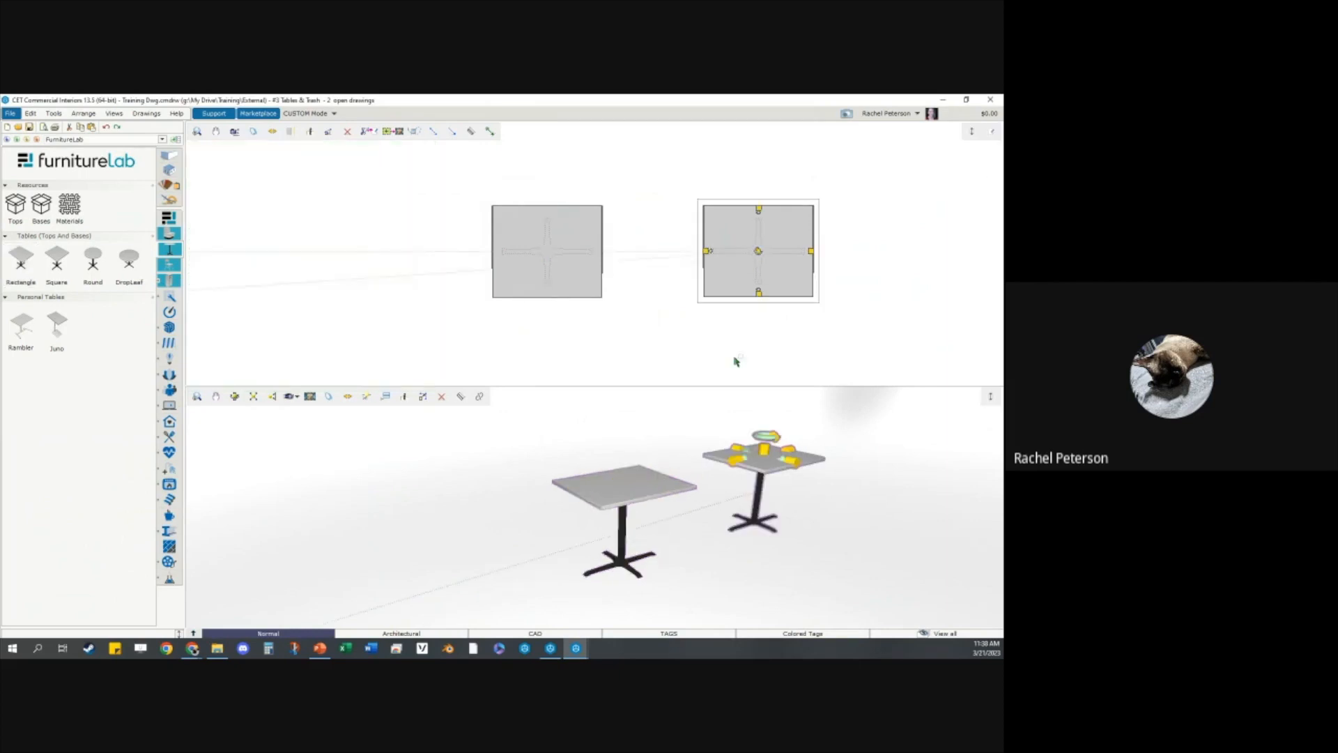
# Step: Shrink one of the two tables to 24"D by 30"W and set its base style to Portal Base
pyautogui.click(547, 291)
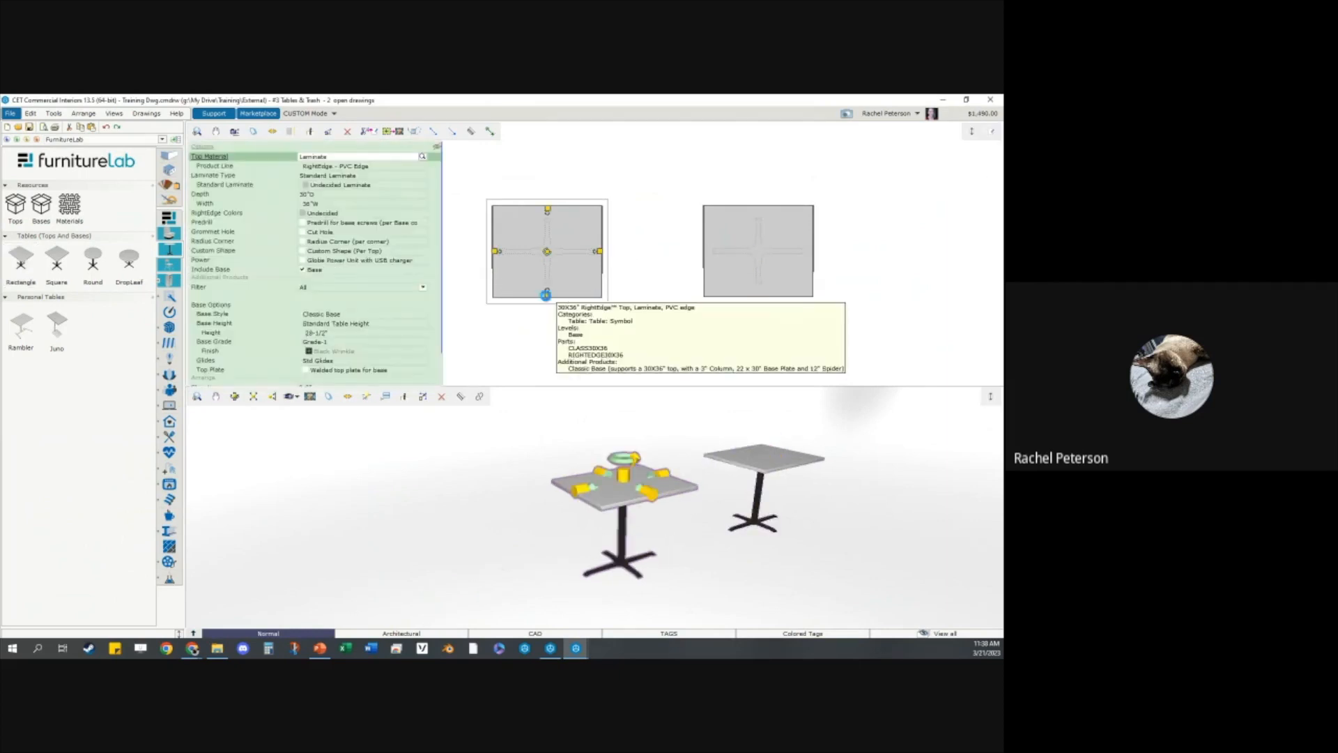
pyautogui.moveTo(547, 293); pyautogui.dragTo(552, 263)
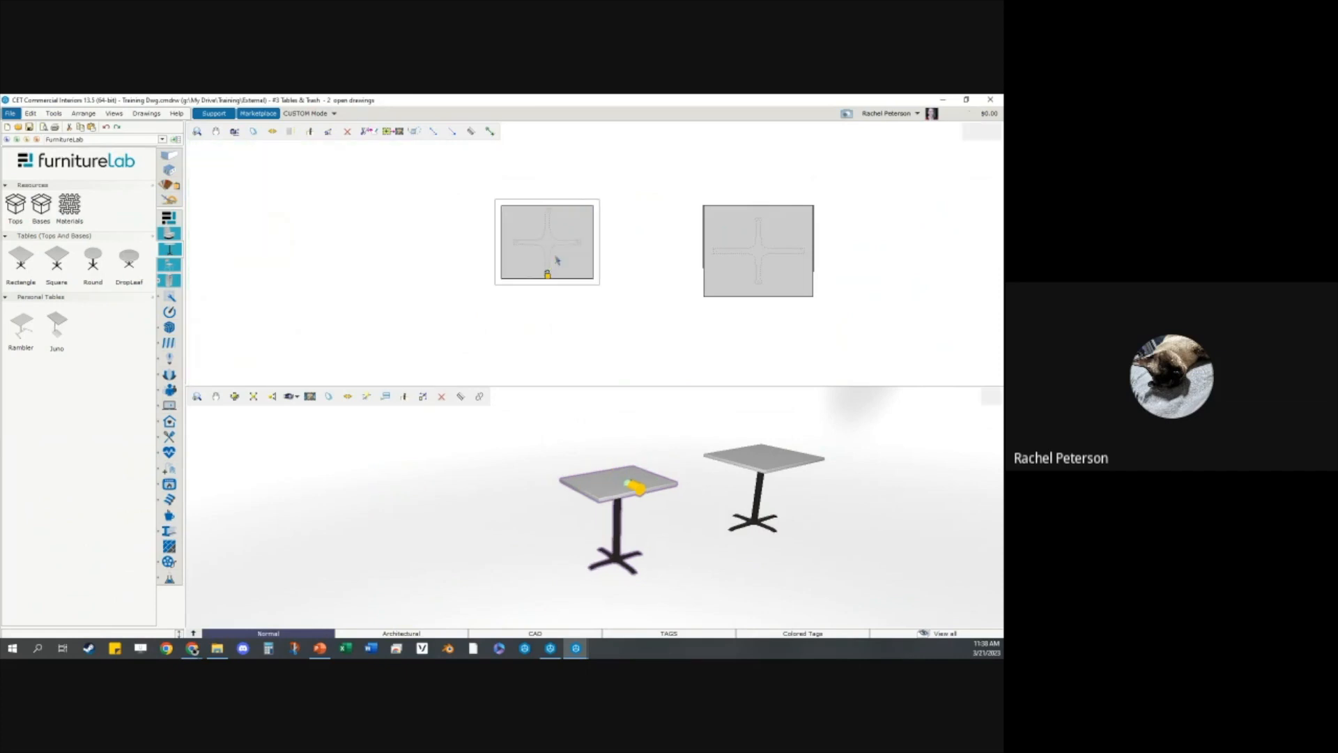
pyautogui.click(371, 315)
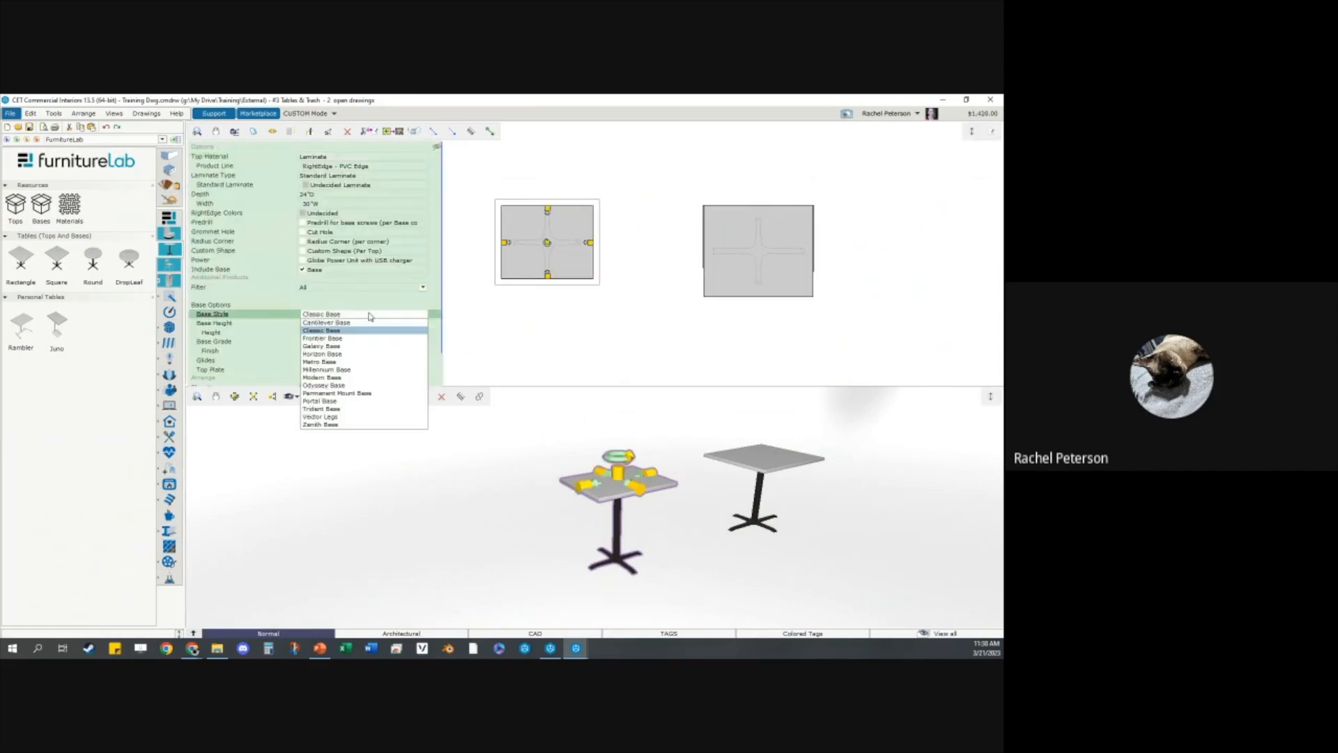
pyautogui.click(343, 401)
pyautogui.scroll(3, 634, 560)
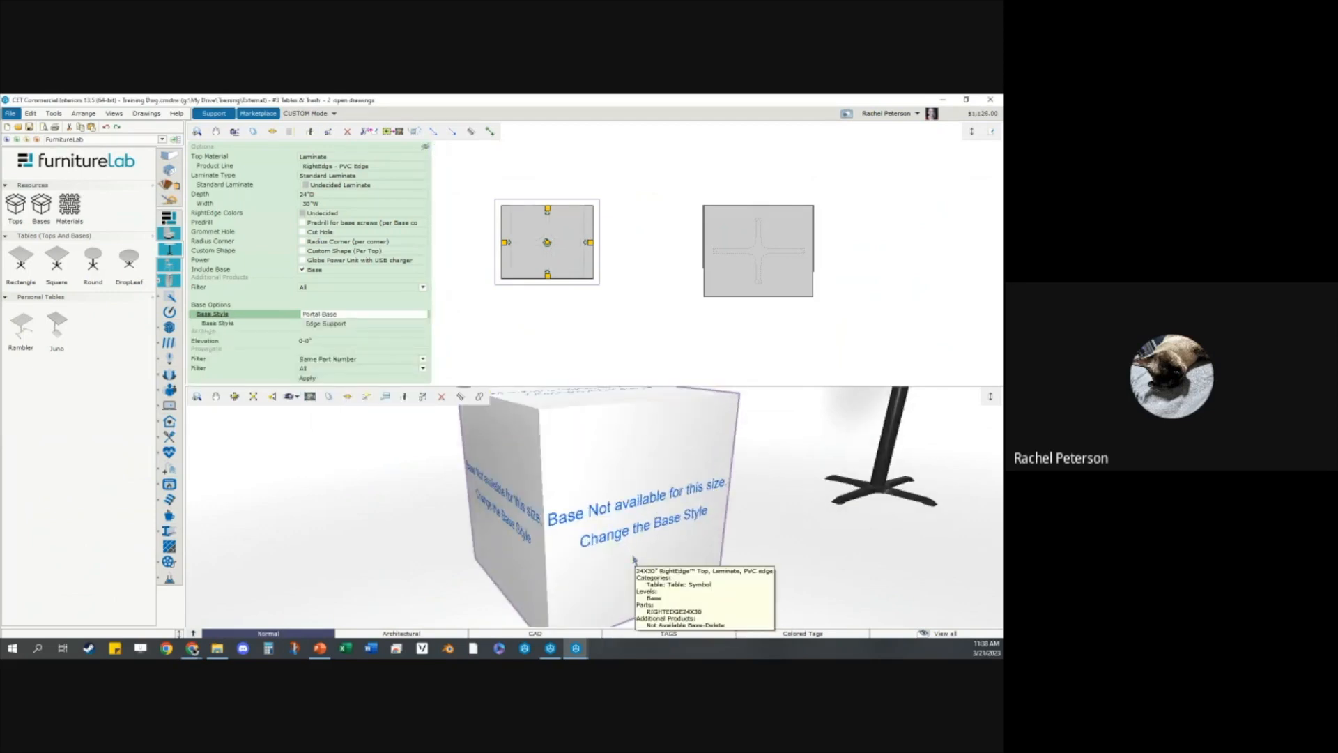
pyautogui.scroll(-3, 634, 560)
pyautogui.moveTo(569, 573); pyautogui.dragTo(558, 575)
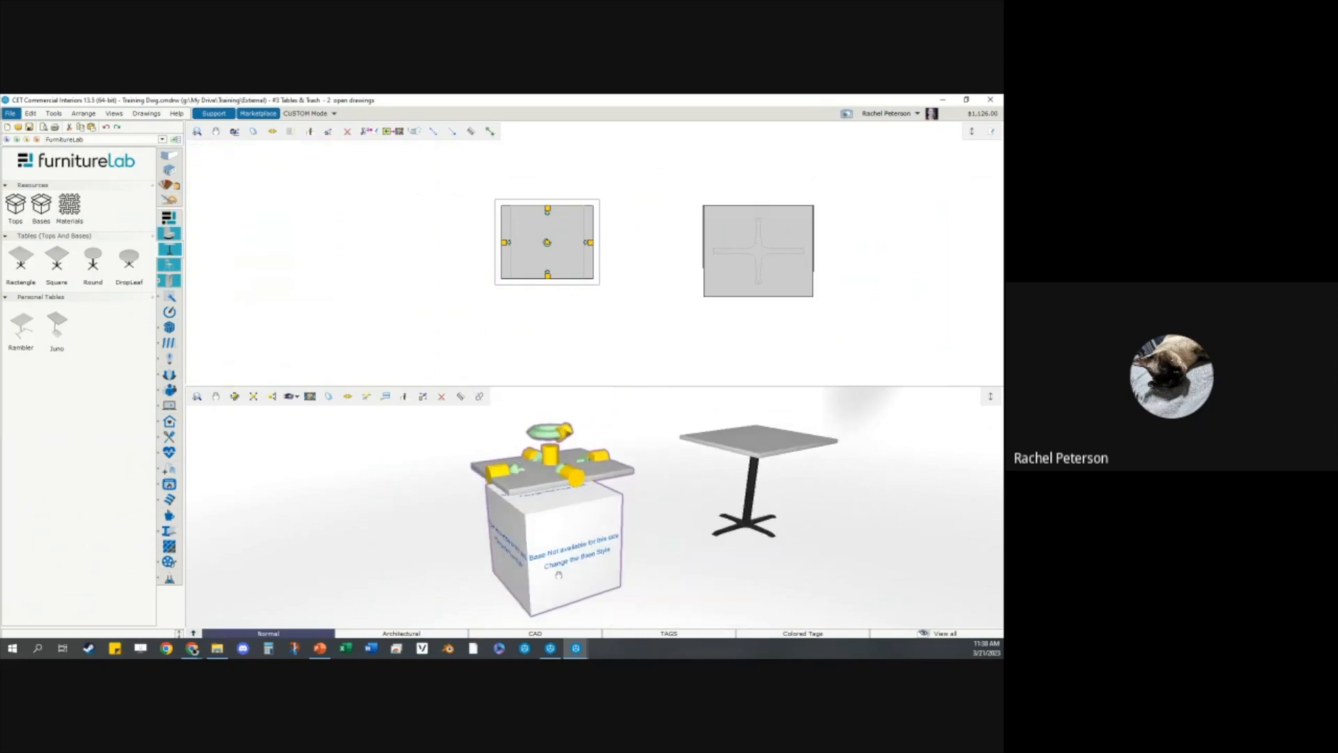
# Step: Keep a single 30"D table in the plan, widen it to 60"W and set its base style to Horizon Base
pyautogui.moveTo(569, 280); pyautogui.dragTo(542, 263)
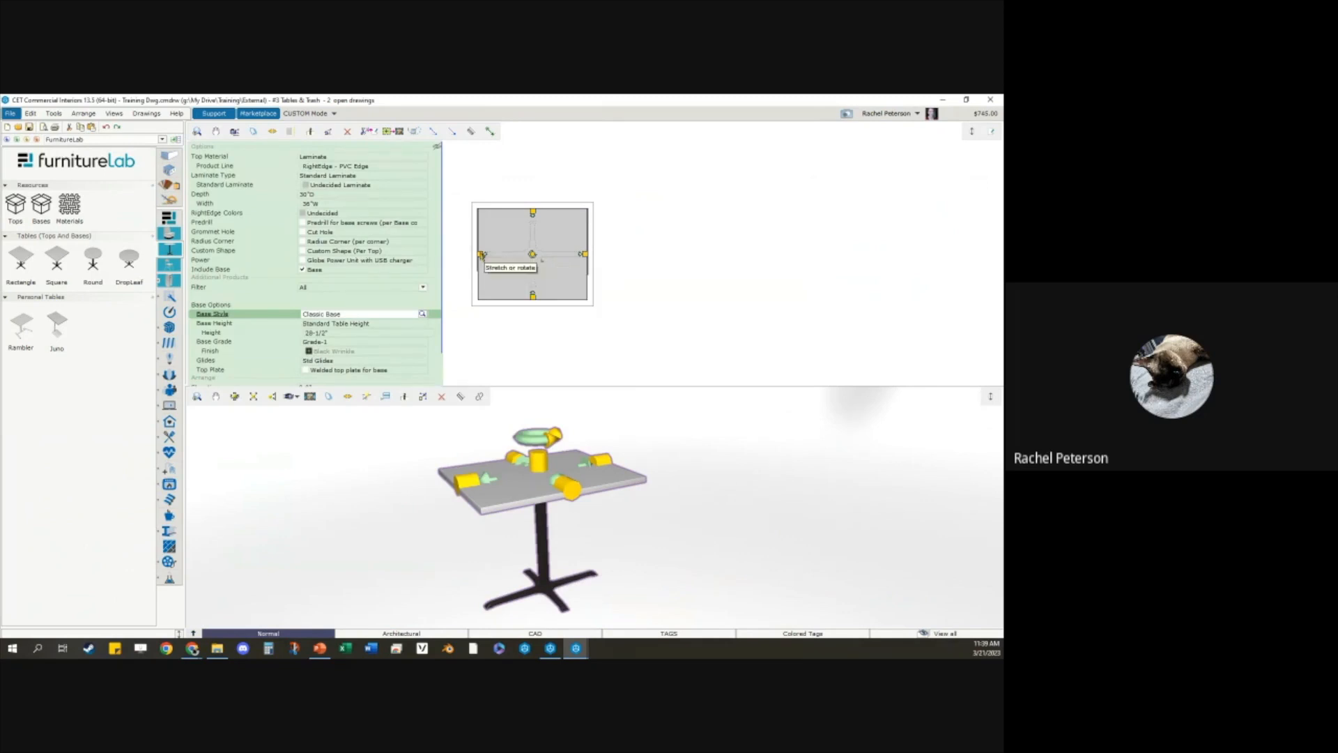
pyautogui.click(325, 207)
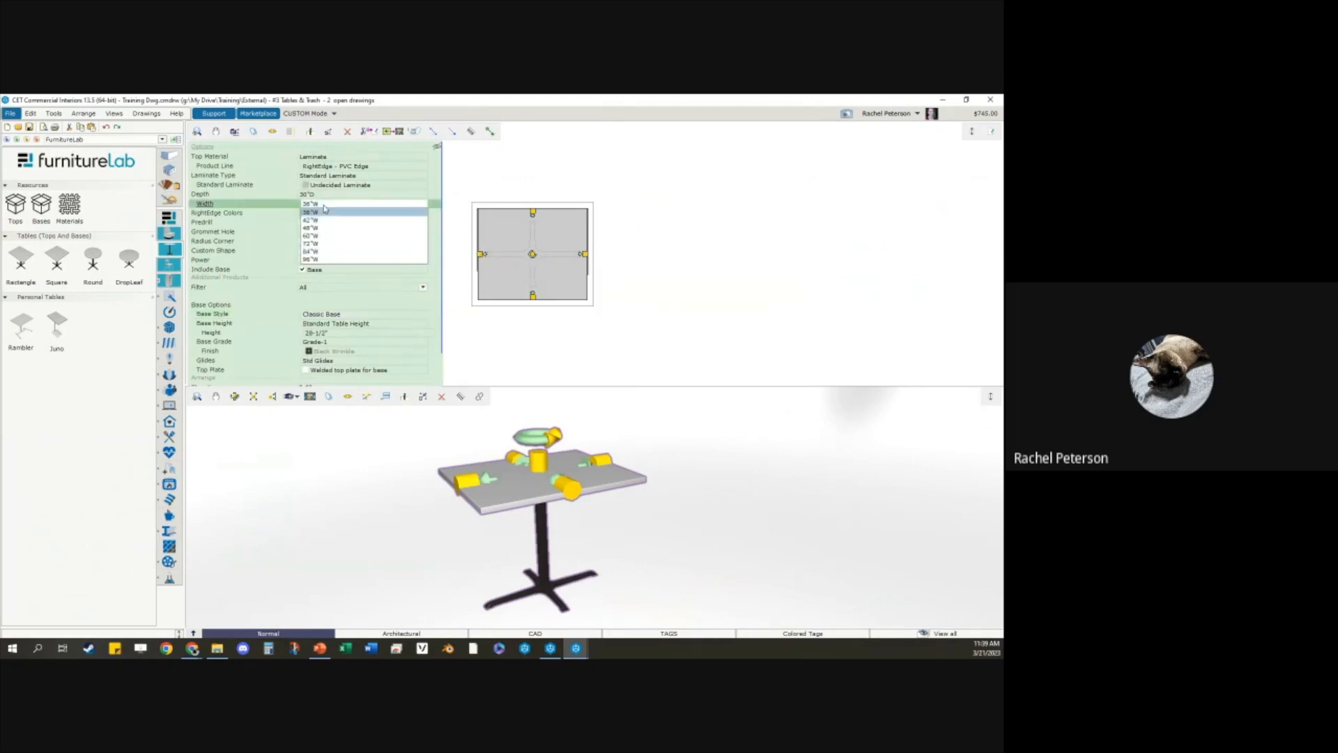
pyautogui.click(328, 240)
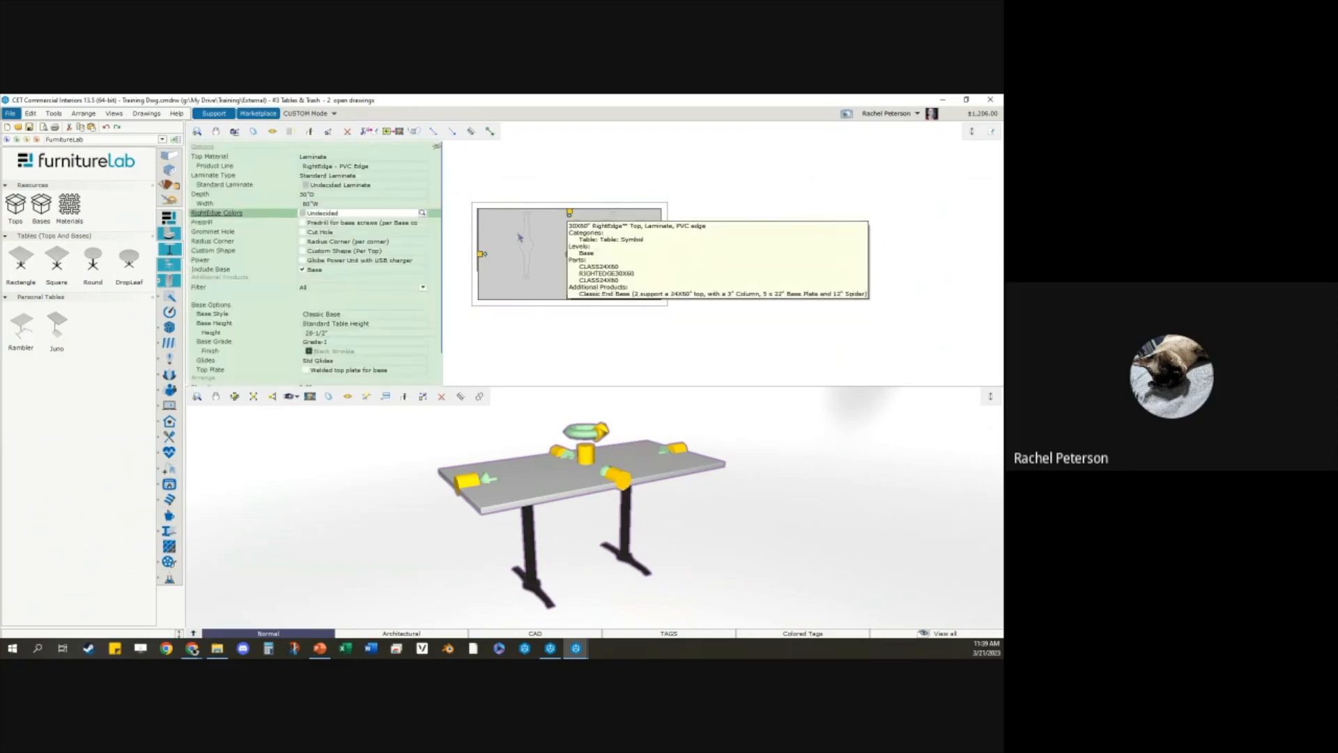
pyautogui.click(368, 314)
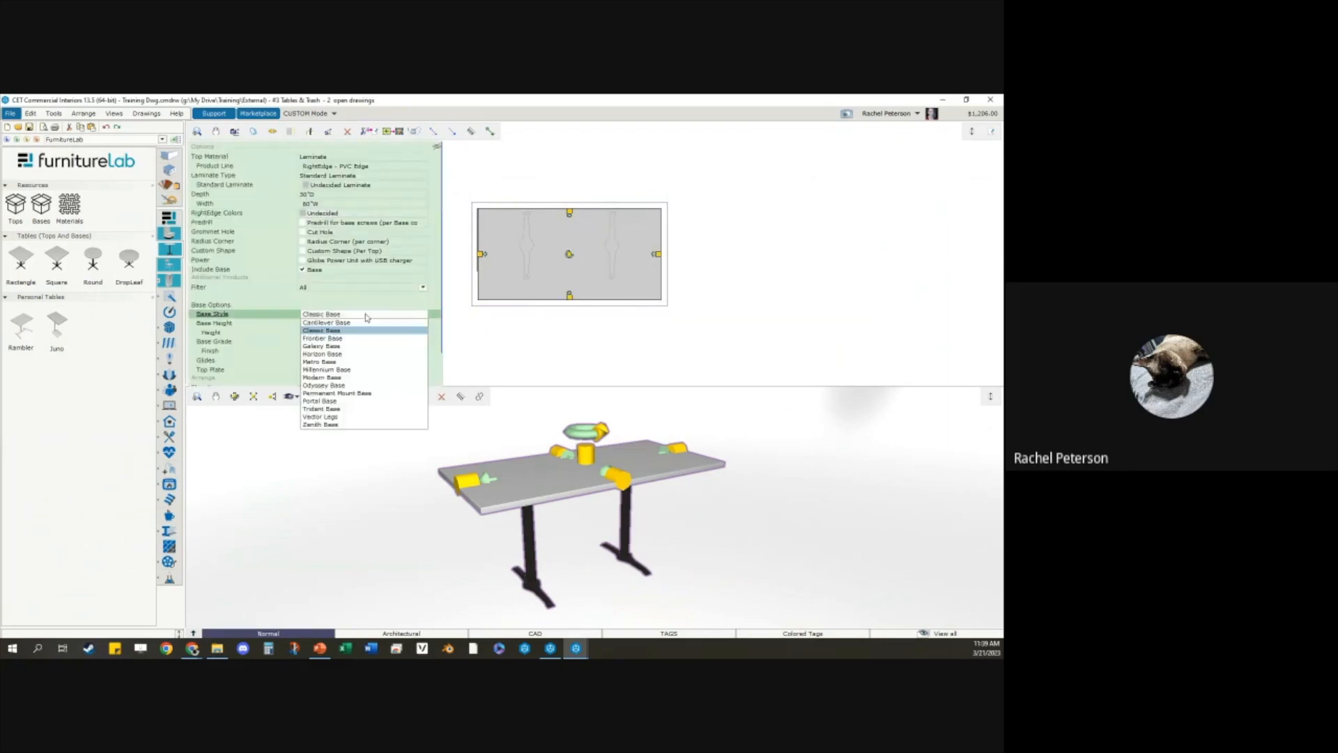
pyautogui.click(338, 354)
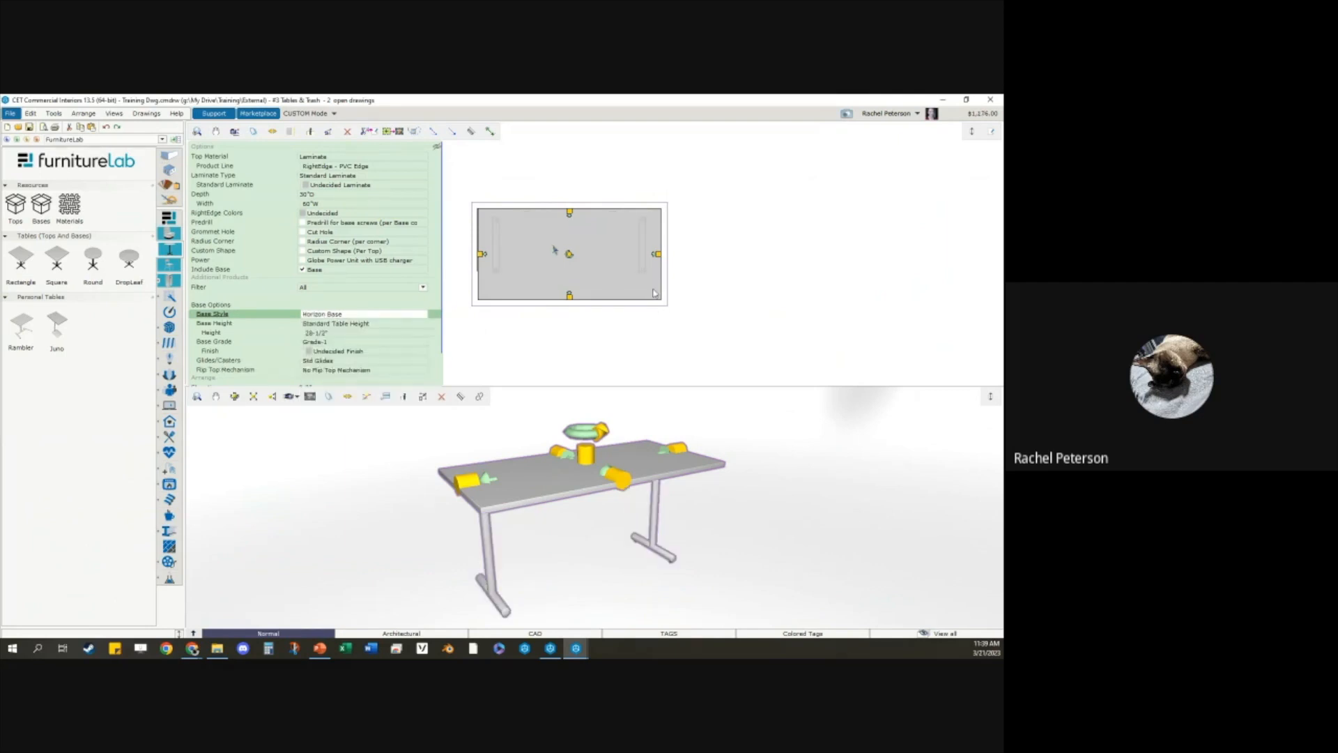
pyautogui.click(570, 213)
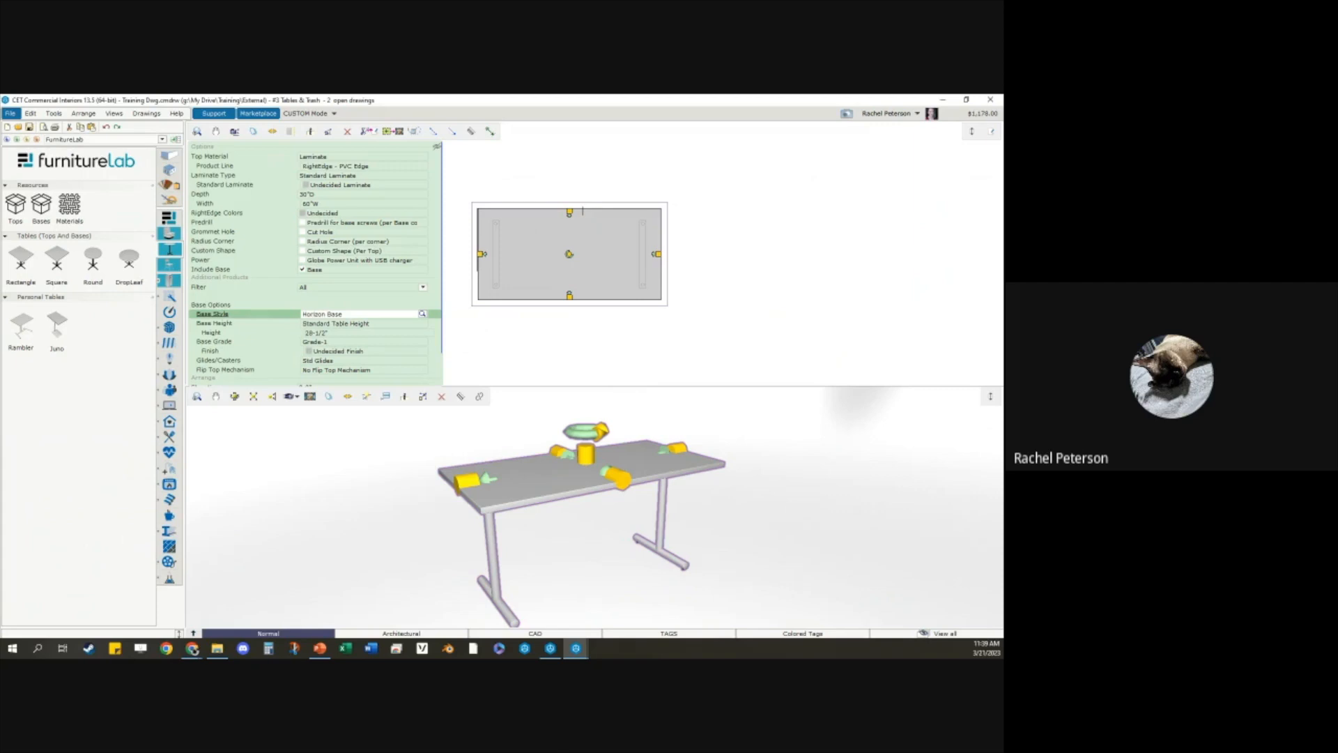
# Step: Change the tabletop's product line to NeoCast - Urethane Edge and view its edge up close
pyautogui.click(332, 166)
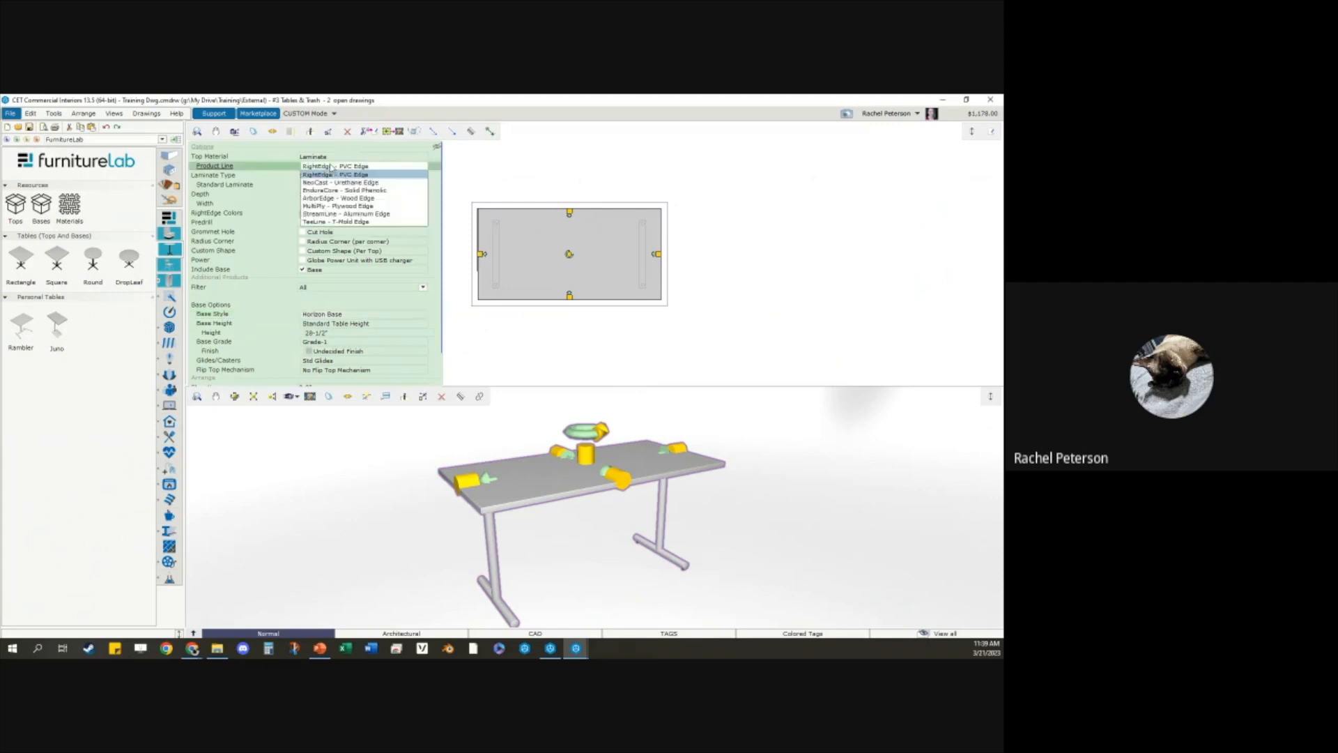
pyautogui.click(338, 182)
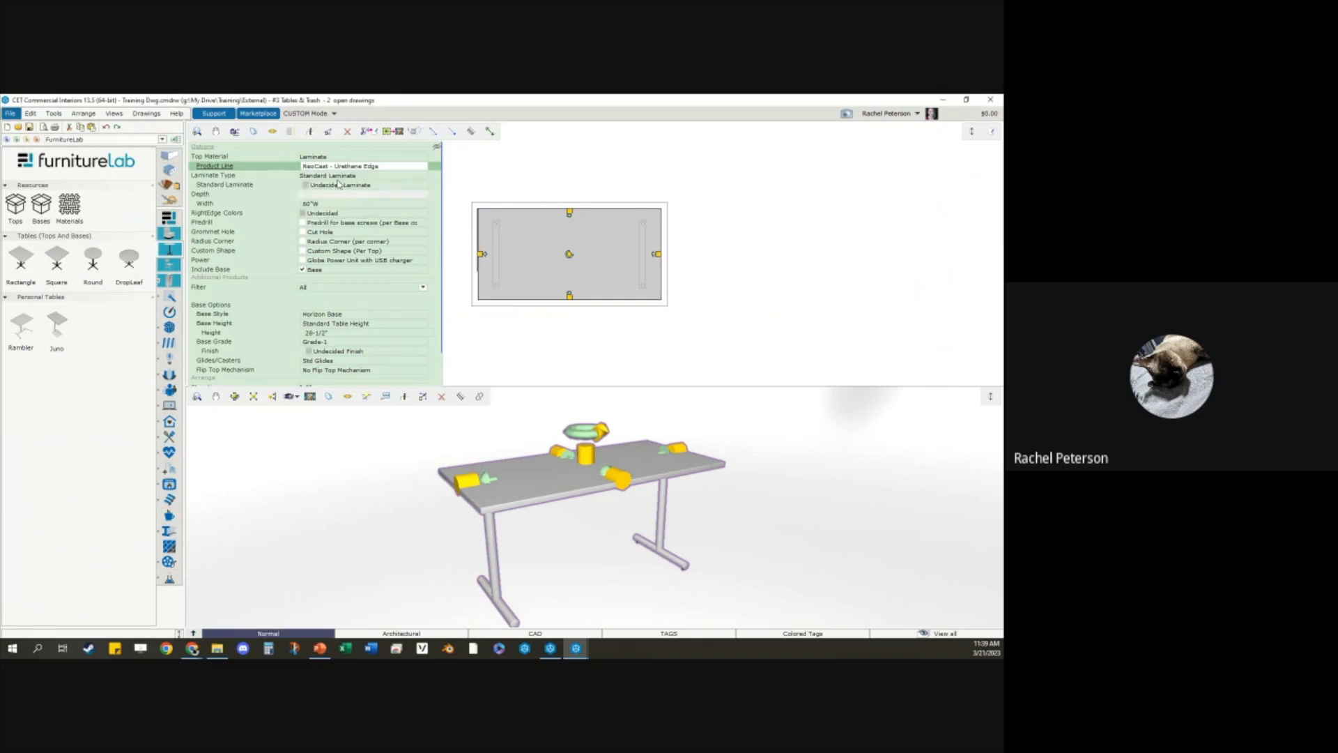
pyautogui.scroll(5, 519, 524)
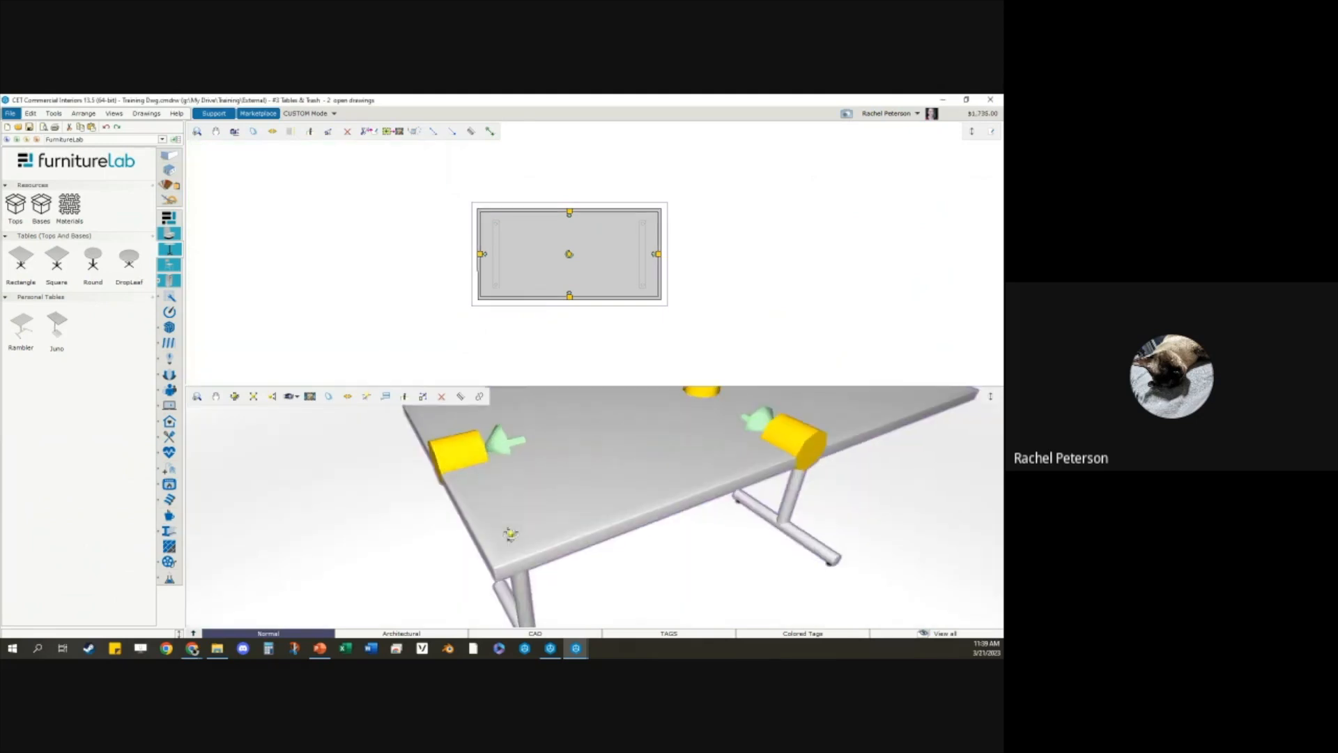
pyautogui.scroll(4, 507, 541)
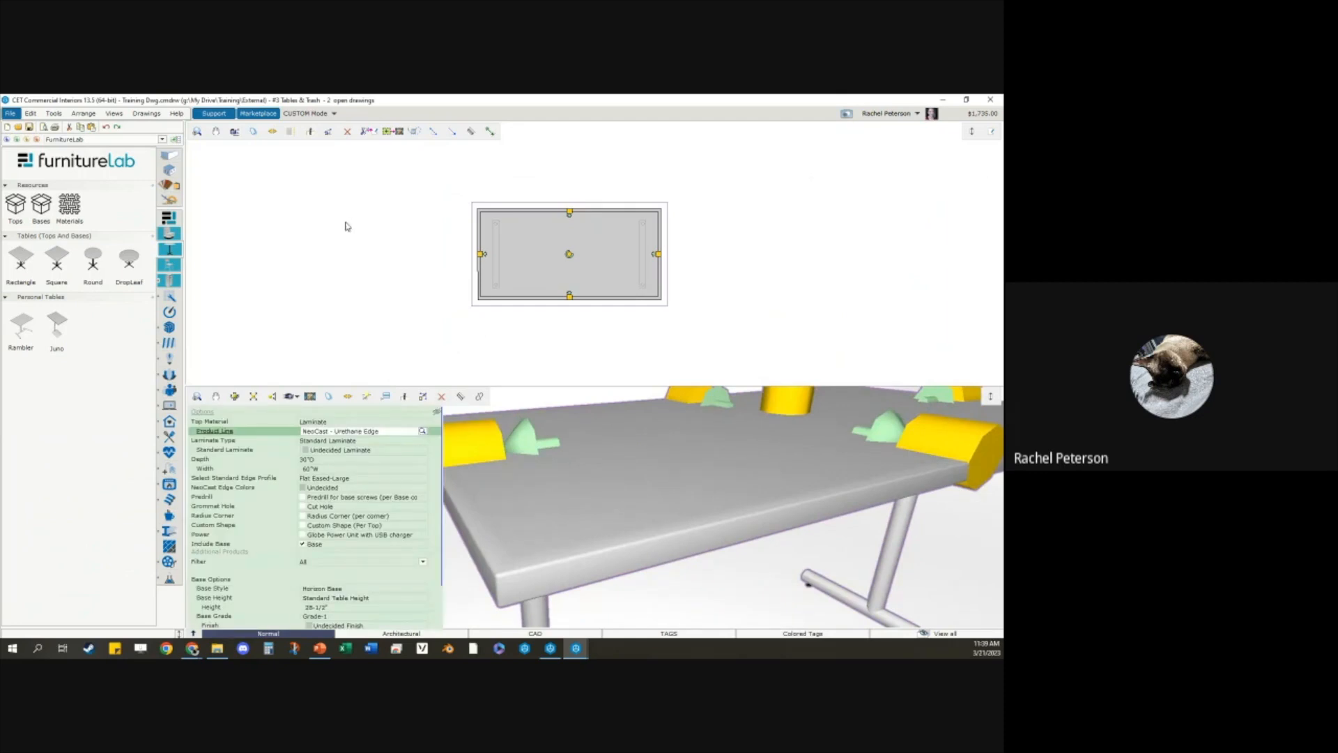
# Step: Set the tabletop's standard laminate to Pattern Laminates in Cloud Zephyr (Wilsonart)
pyautogui.click(340, 451)
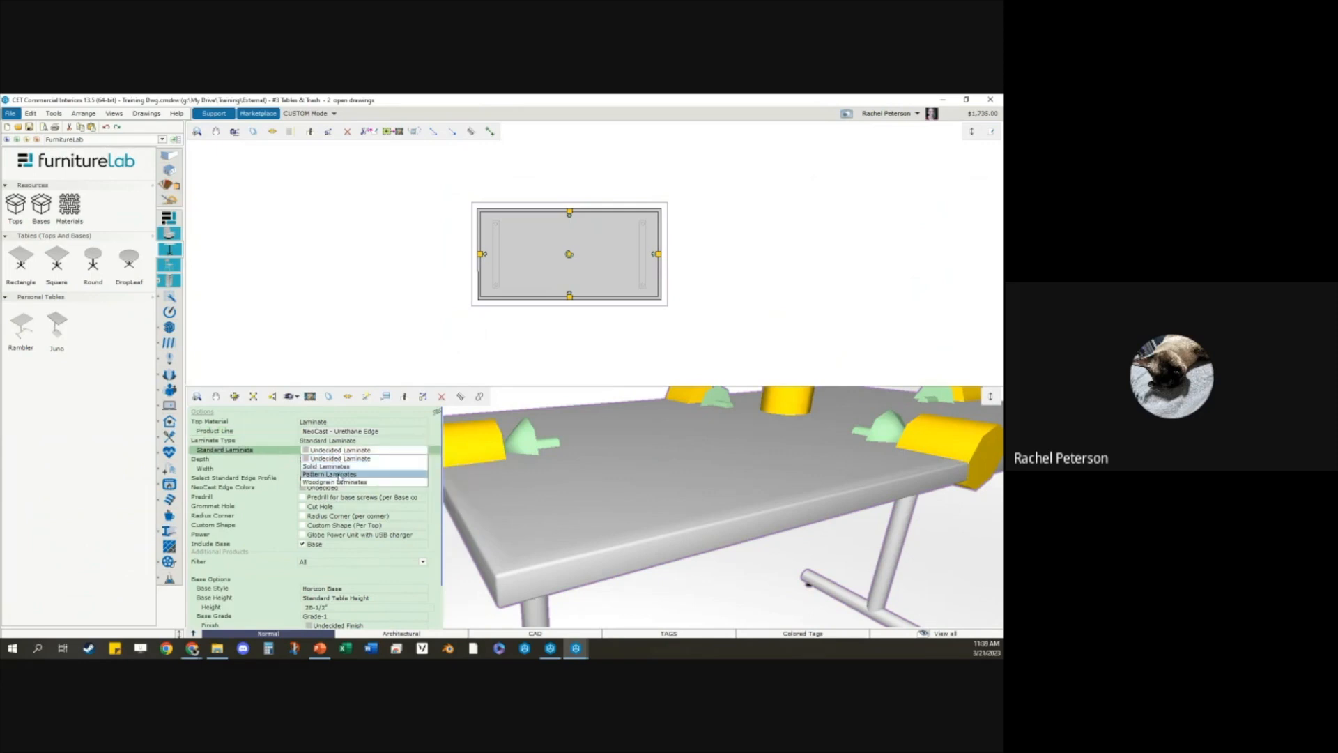
pyautogui.click(339, 476)
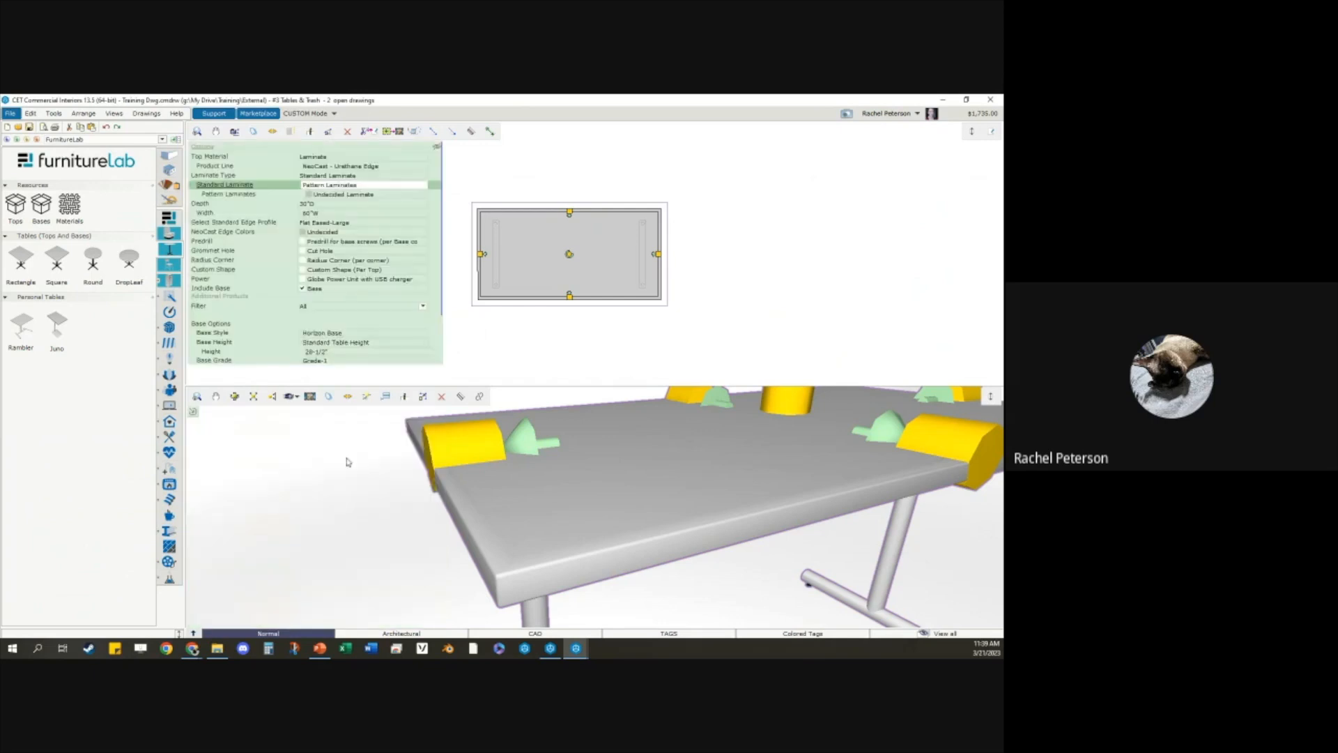
pyautogui.click(335, 196)
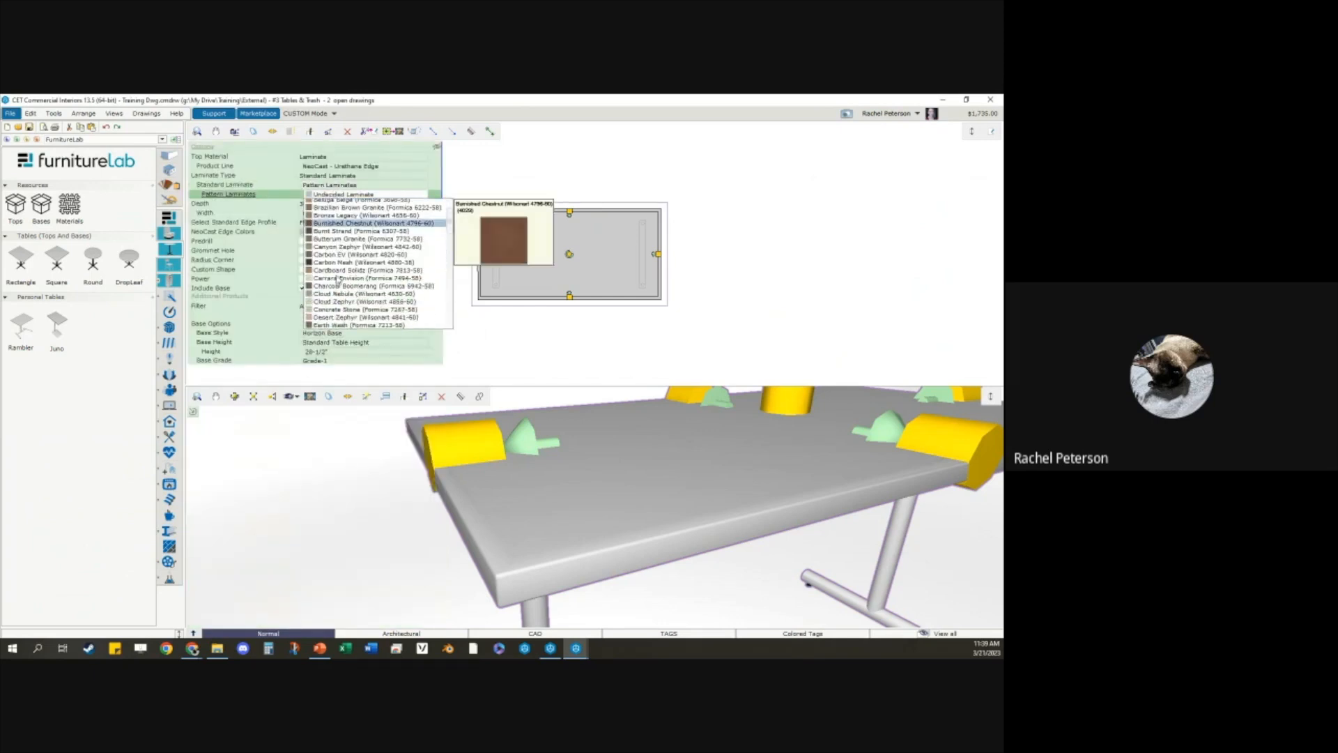
pyautogui.click(339, 302)
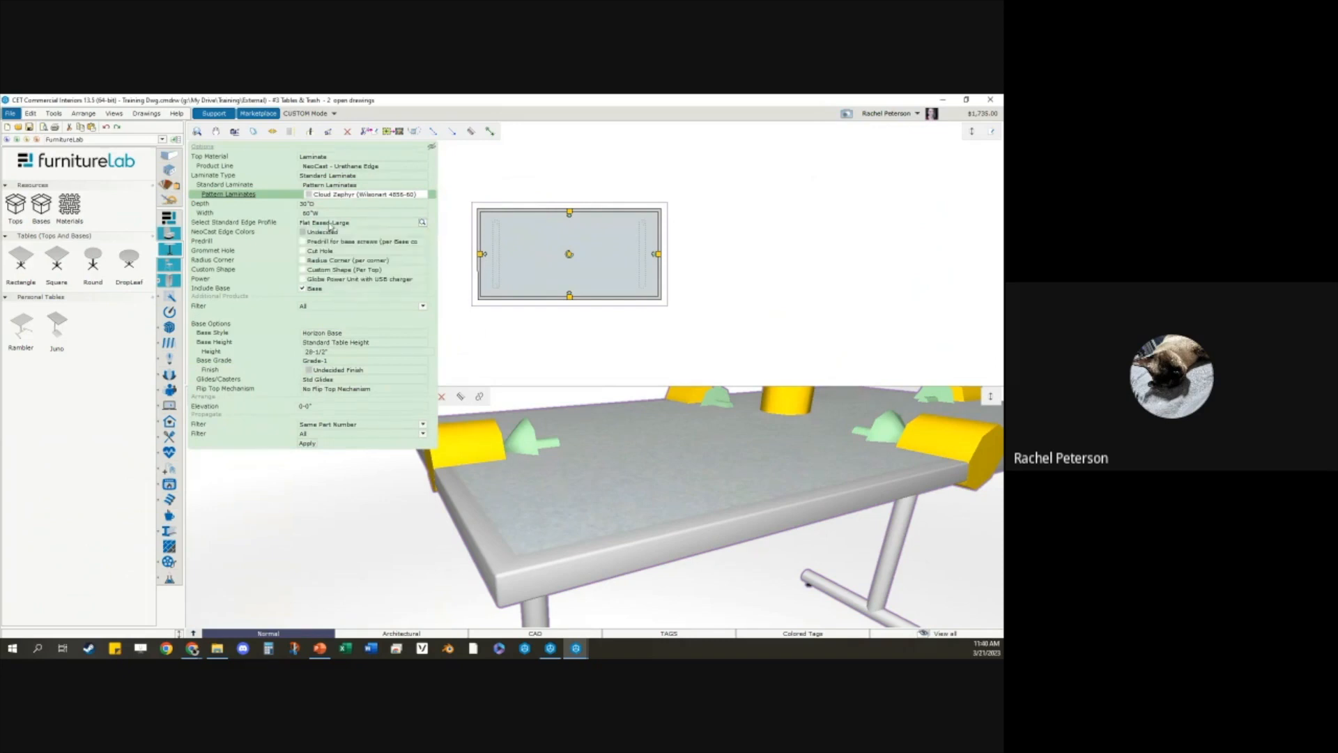
# Step: Set the tabletop's standard edge profile to Half Bull Nose and its NeoCast edge color to Graphite
pyautogui.click(329, 225)
pyautogui.click(324, 225)
pyautogui.click(321, 224)
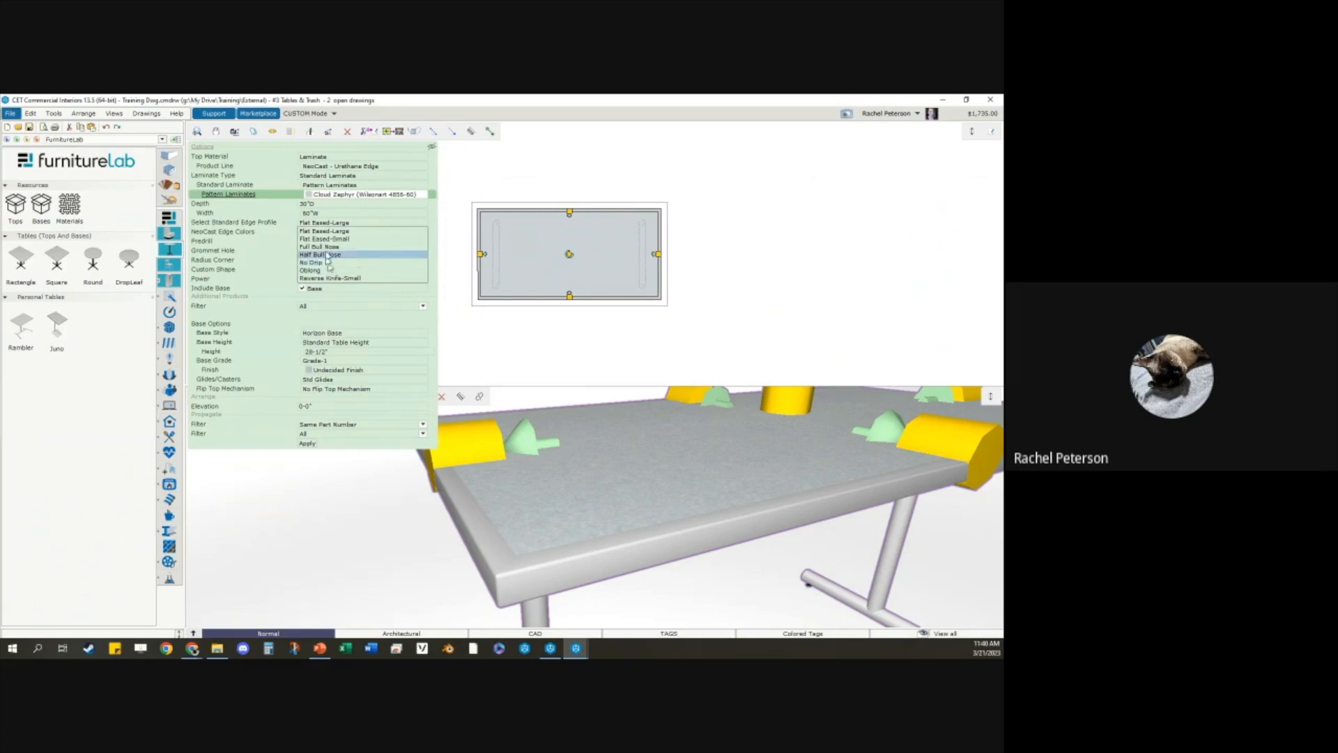
pyautogui.click(327, 254)
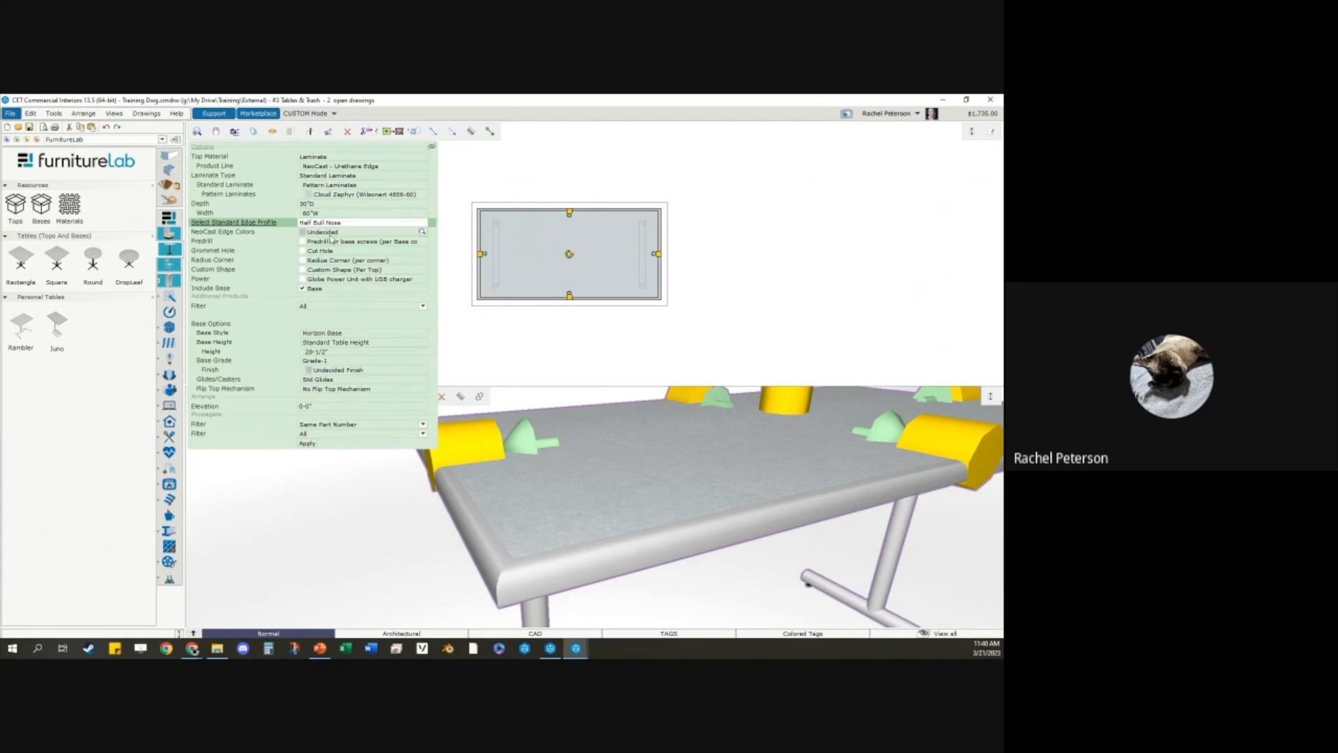
pyautogui.click(328, 232)
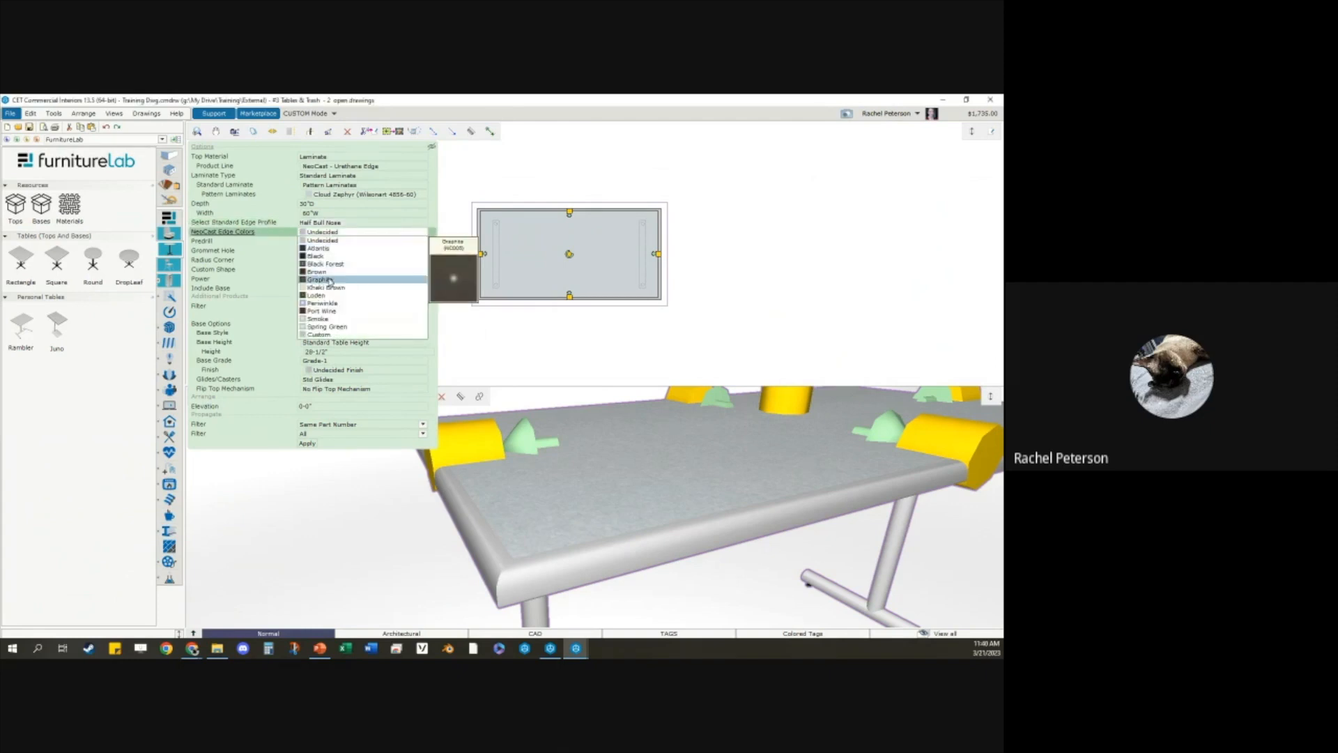
pyautogui.click(329, 280)
pyautogui.scroll(-5, 415, 575)
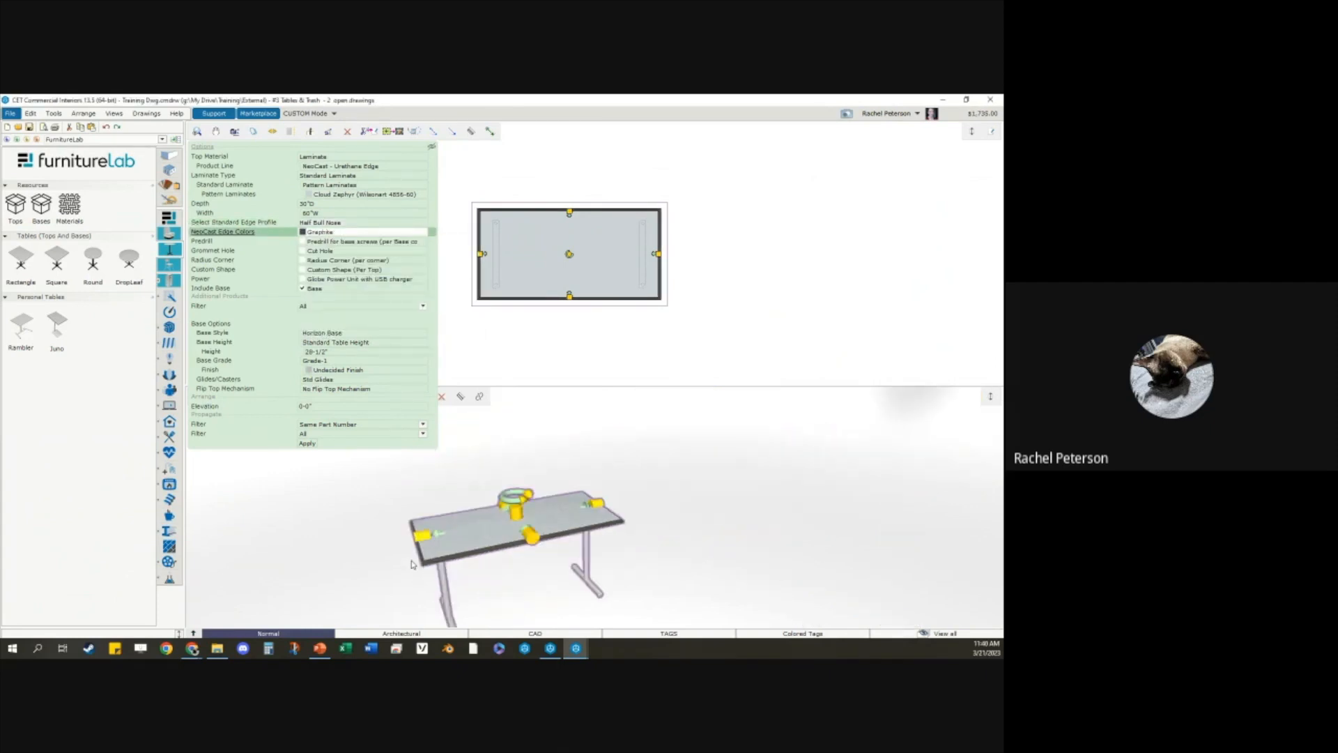
pyautogui.moveTo(411, 565); pyautogui.dragTo(462, 549, button='middle')
pyautogui.scroll(5, 464, 549)
pyautogui.scroll(-3, 464, 550)
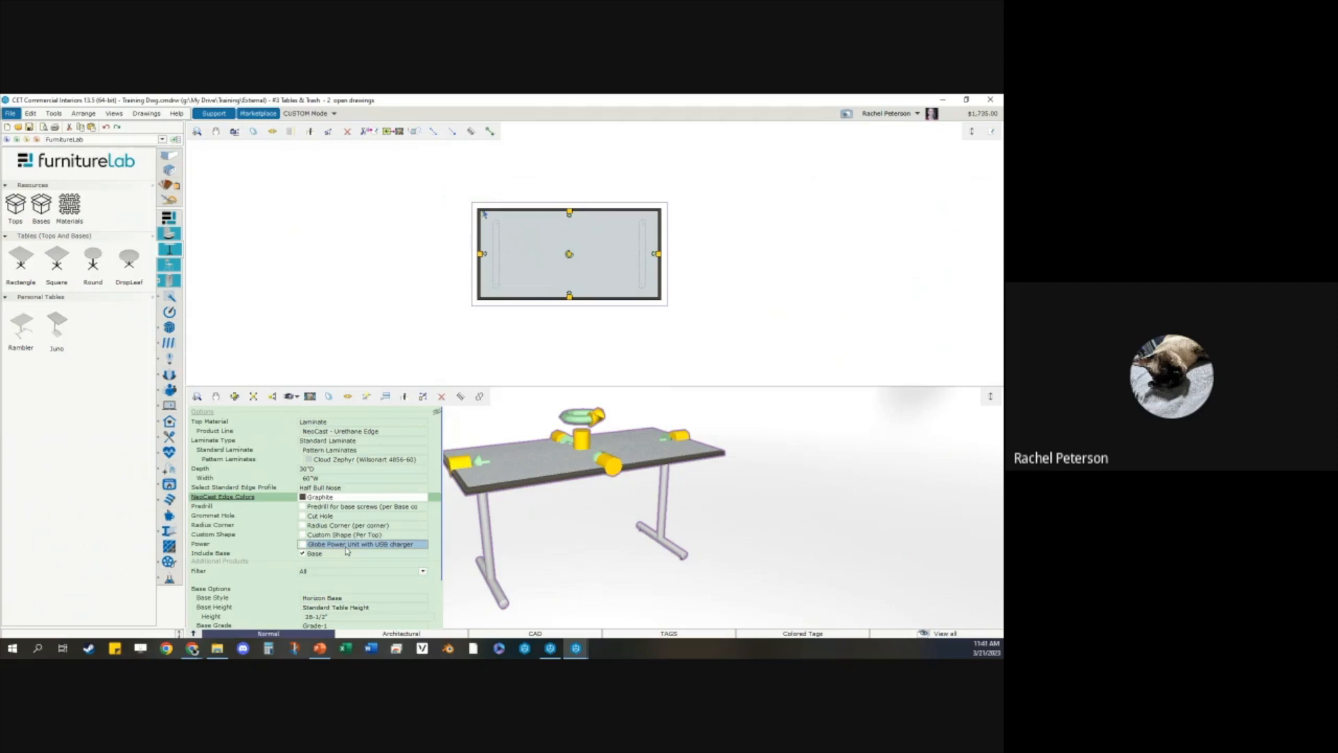
# Step: Exclude the base from the table and include it again
pyautogui.scroll(-2, 346, 550)
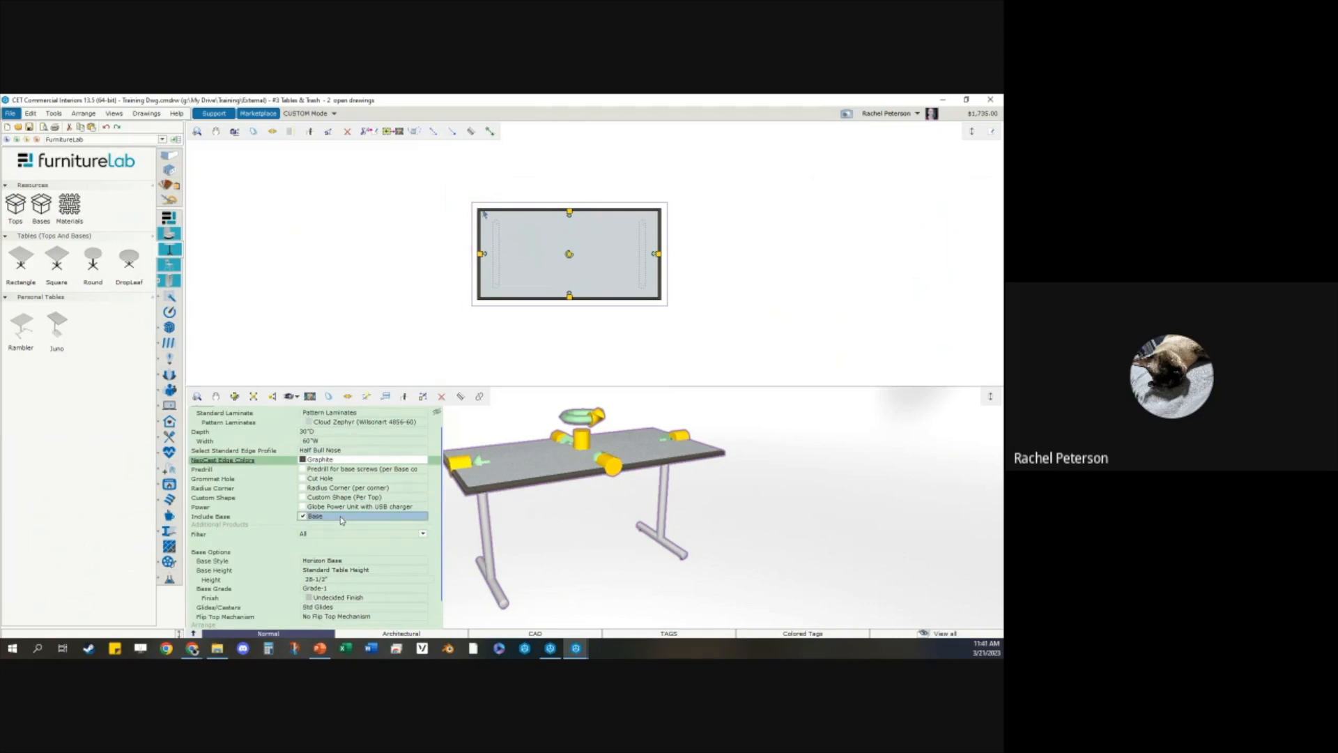
pyautogui.click(342, 519)
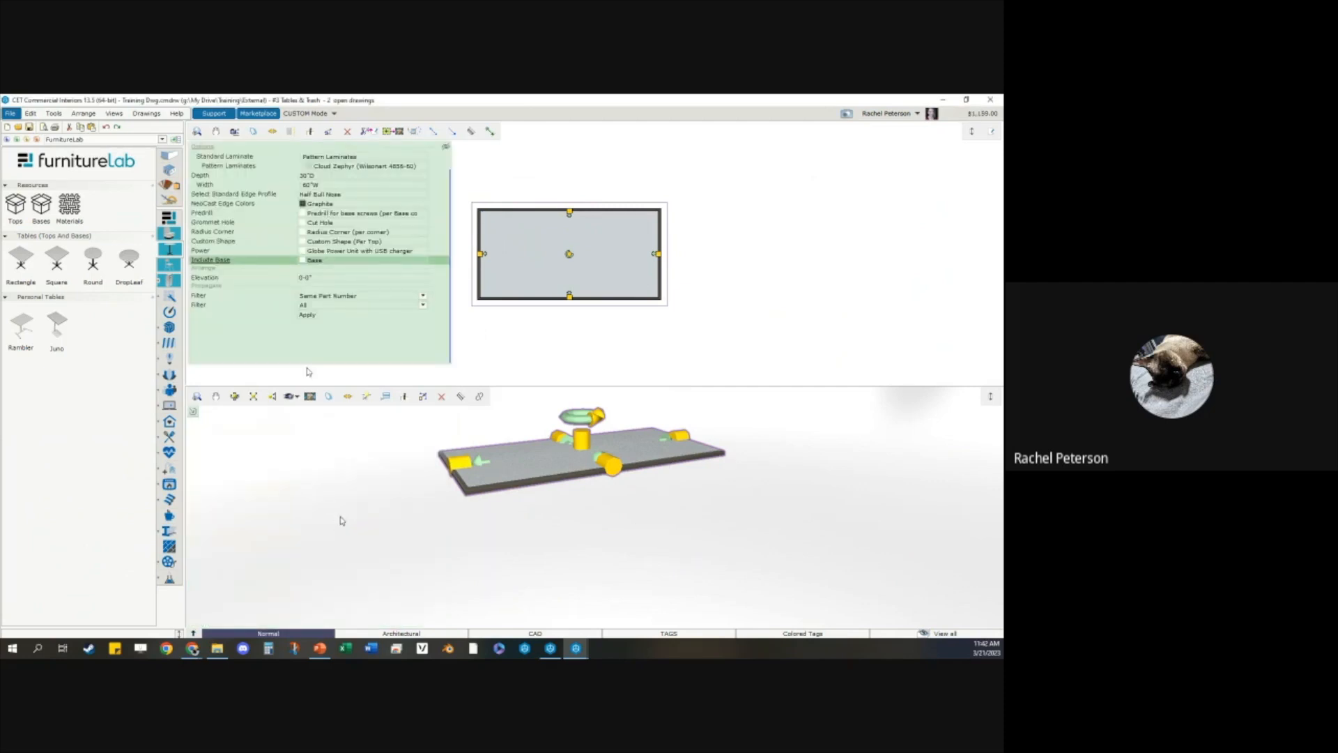
pyautogui.click(303, 261)
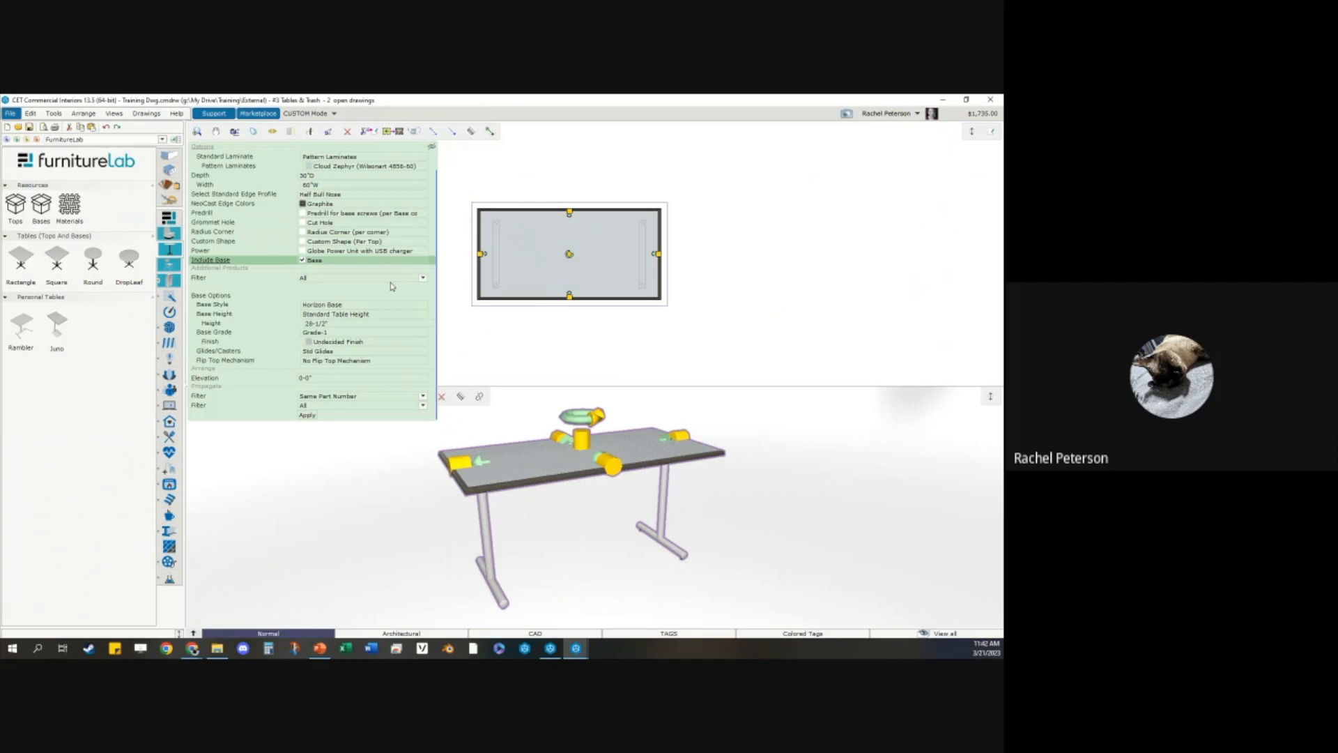
# Step: Change the tabletop's laminate type to Open Studio Laminate
pyautogui.click(351, 159)
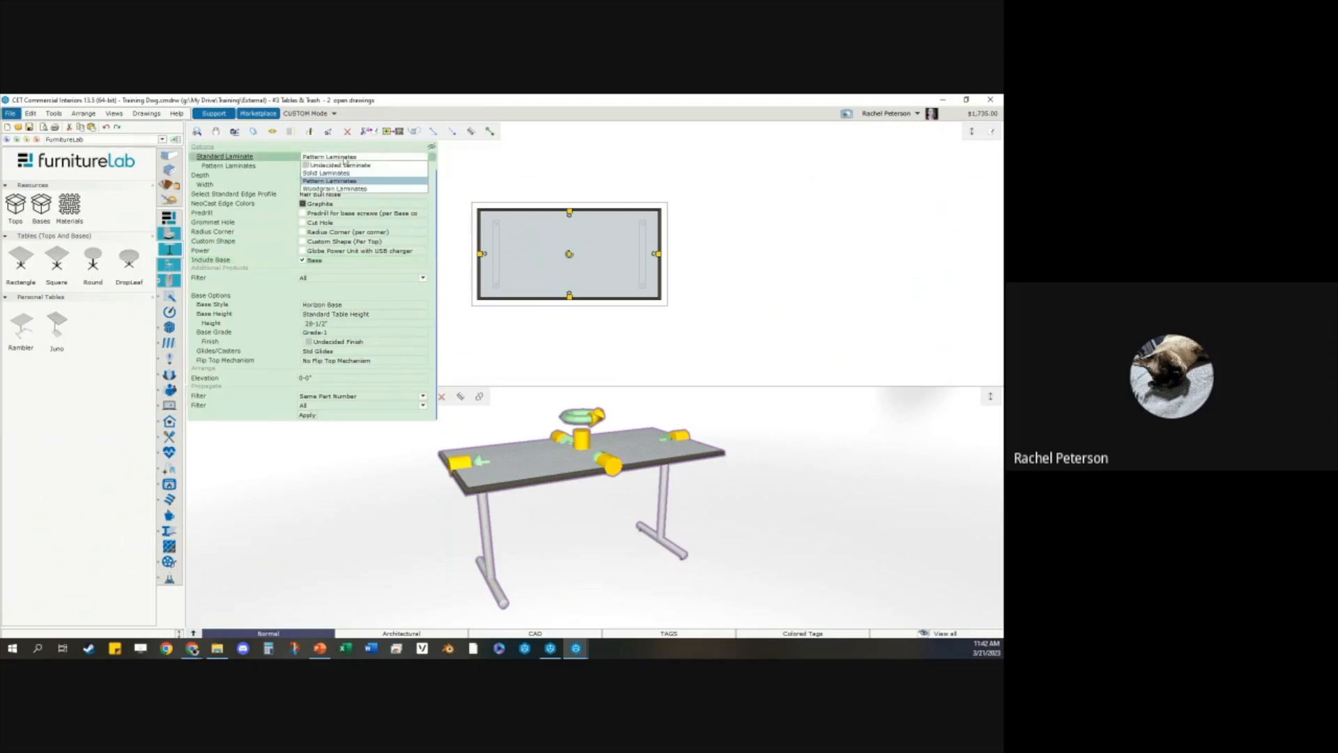
pyautogui.scroll(2, 349, 171)
pyautogui.click(336, 175)
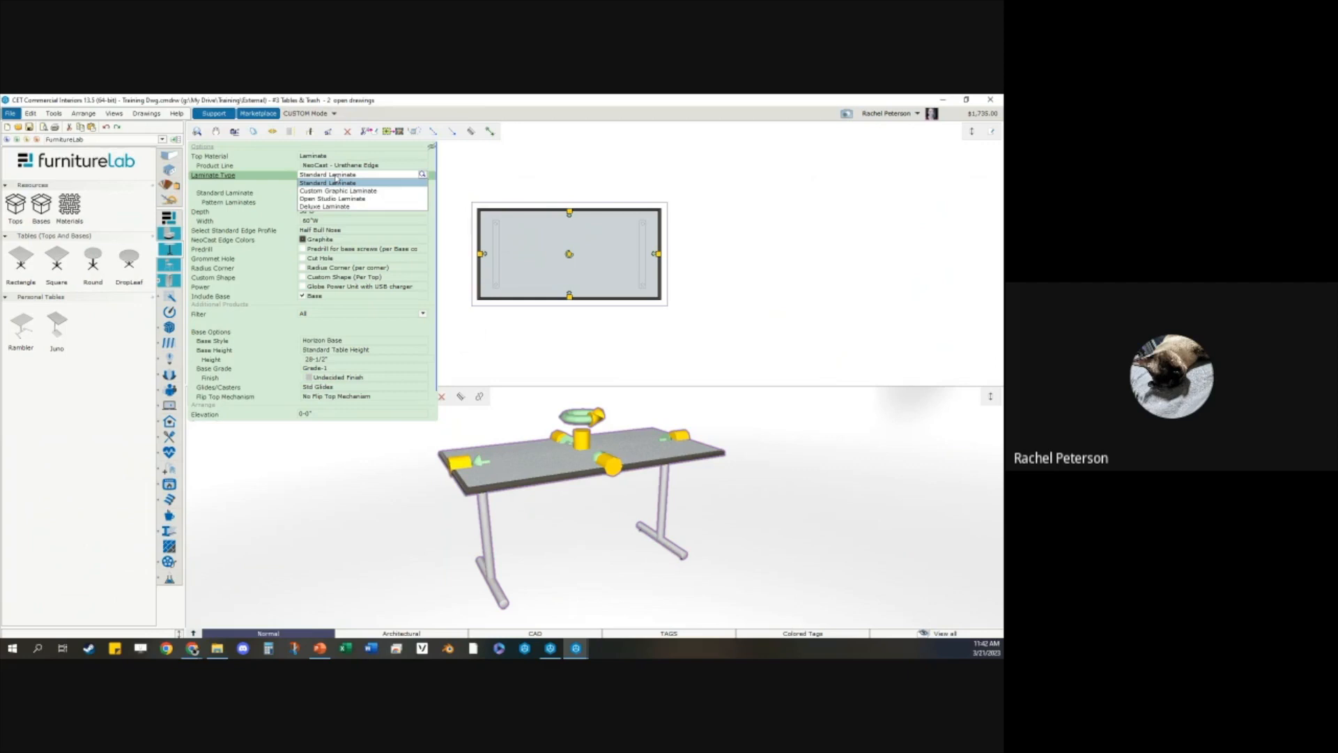
pyautogui.click(341, 198)
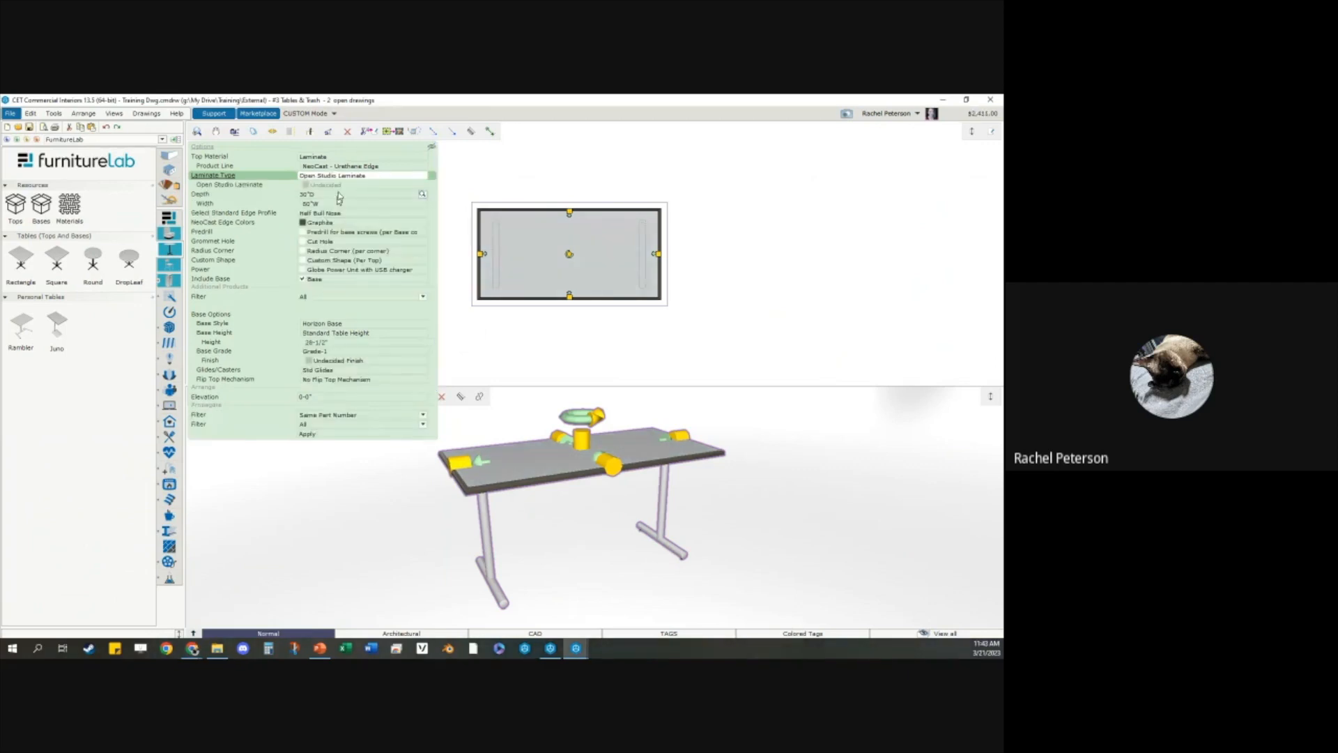
# Step: Open the furniturelab finishes and materials web page in the browser and reposition its window over the drawing
pyautogui.click(68, 208)
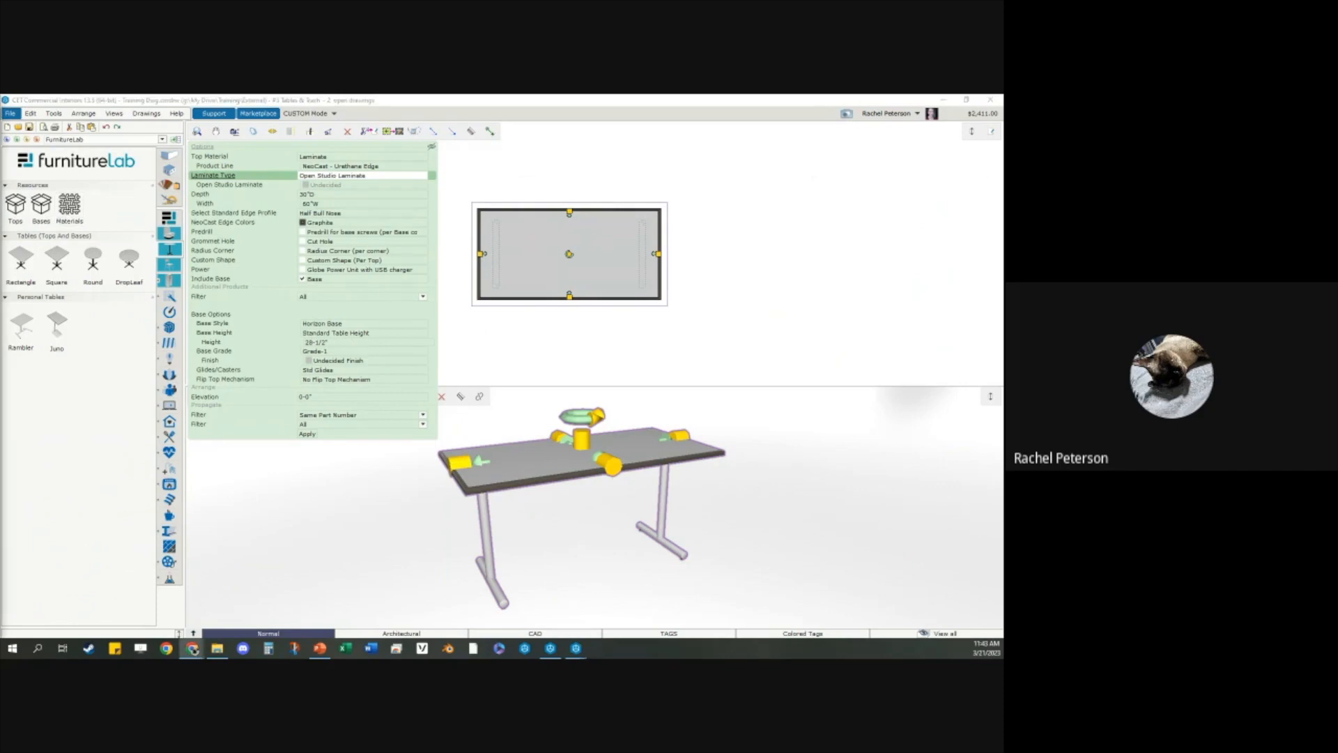
pyautogui.moveTo(397, 205); pyautogui.dragTo(451, 152)
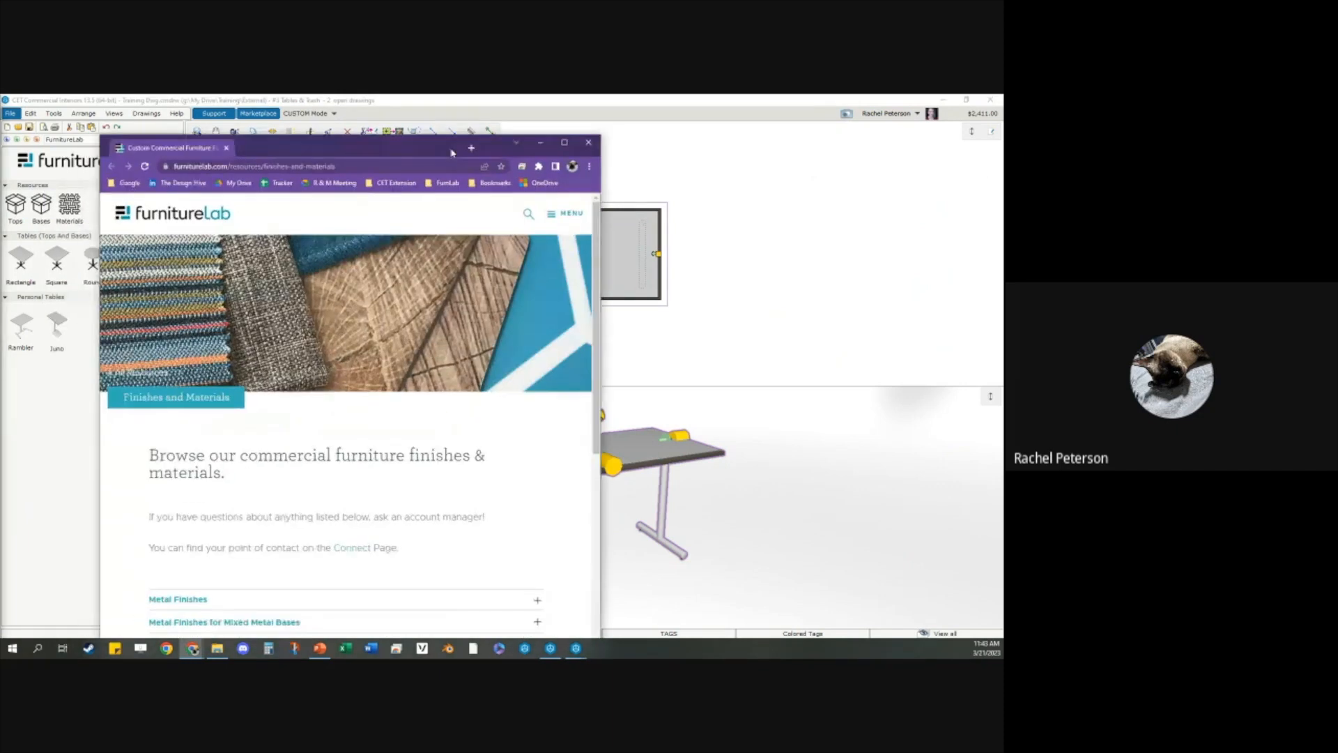
# Step: Expand the OpenStudio Laminate Patterns section and open the Savanna pattern for customization
pyautogui.scroll(-6, 418, 408)
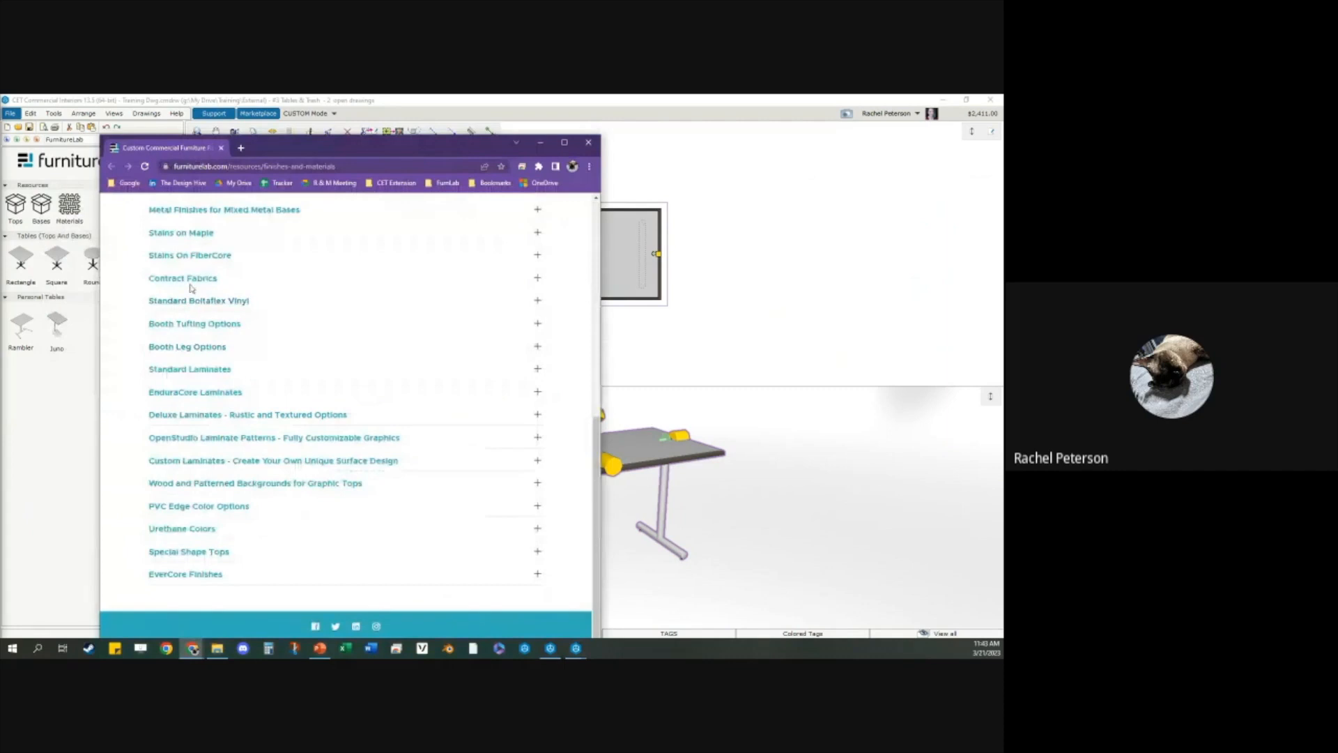
pyautogui.click(187, 439)
pyautogui.scroll(-3, 314, 321)
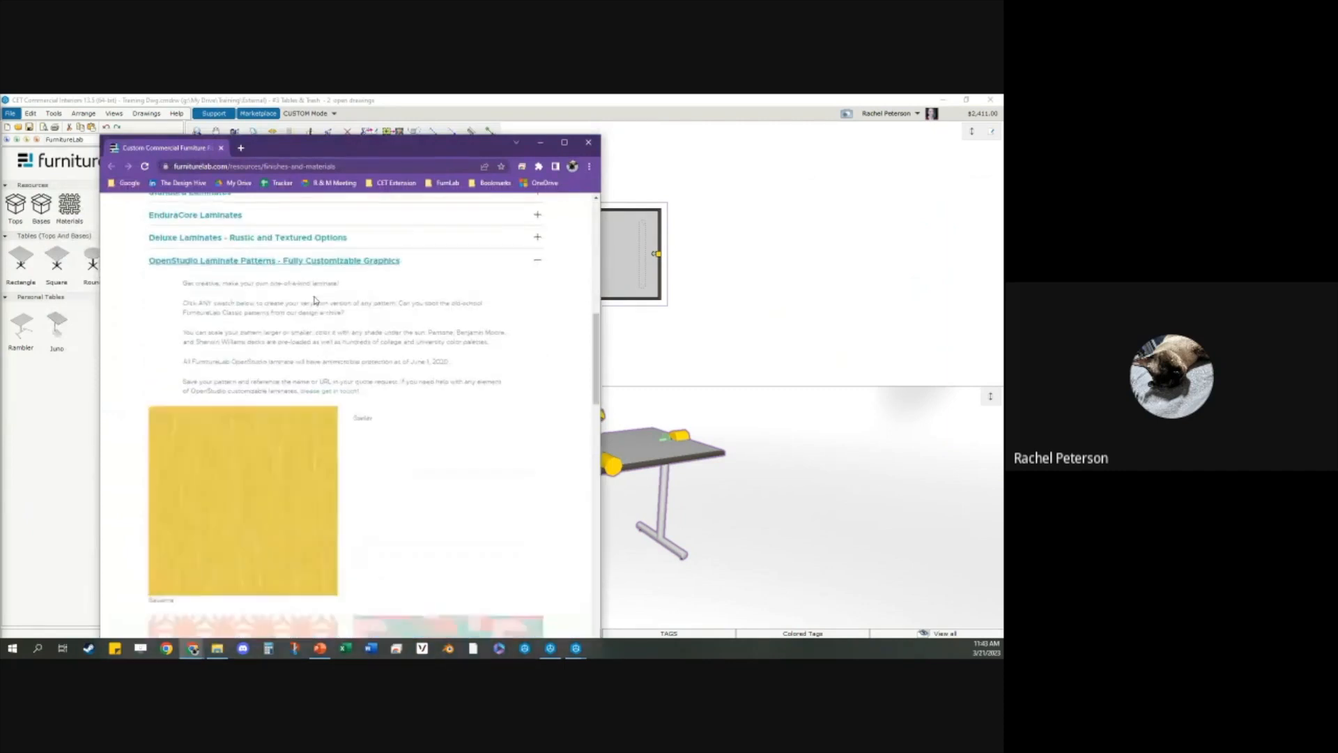
pyautogui.click(261, 490)
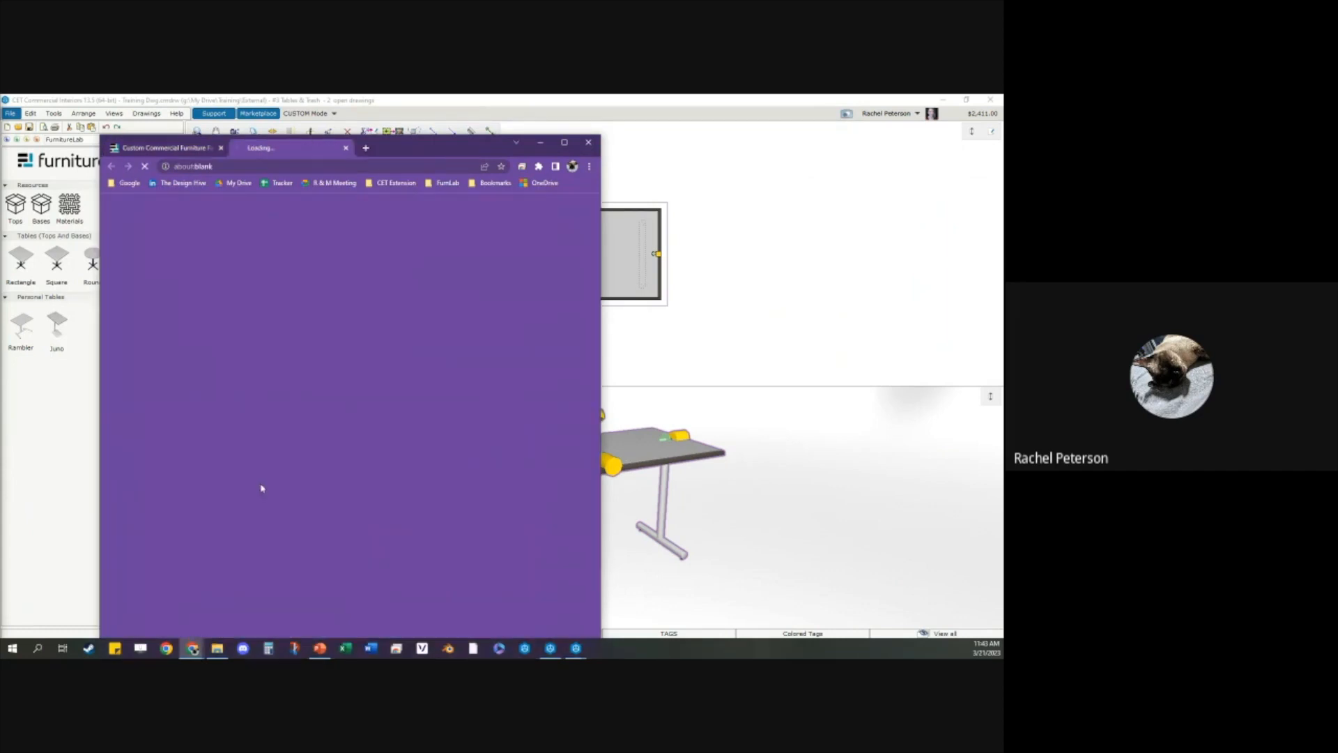
# Step: Switch the customizer to the Dizzy Dots pattern and maximize the browser window
pyautogui.scroll(-5, 261, 460)
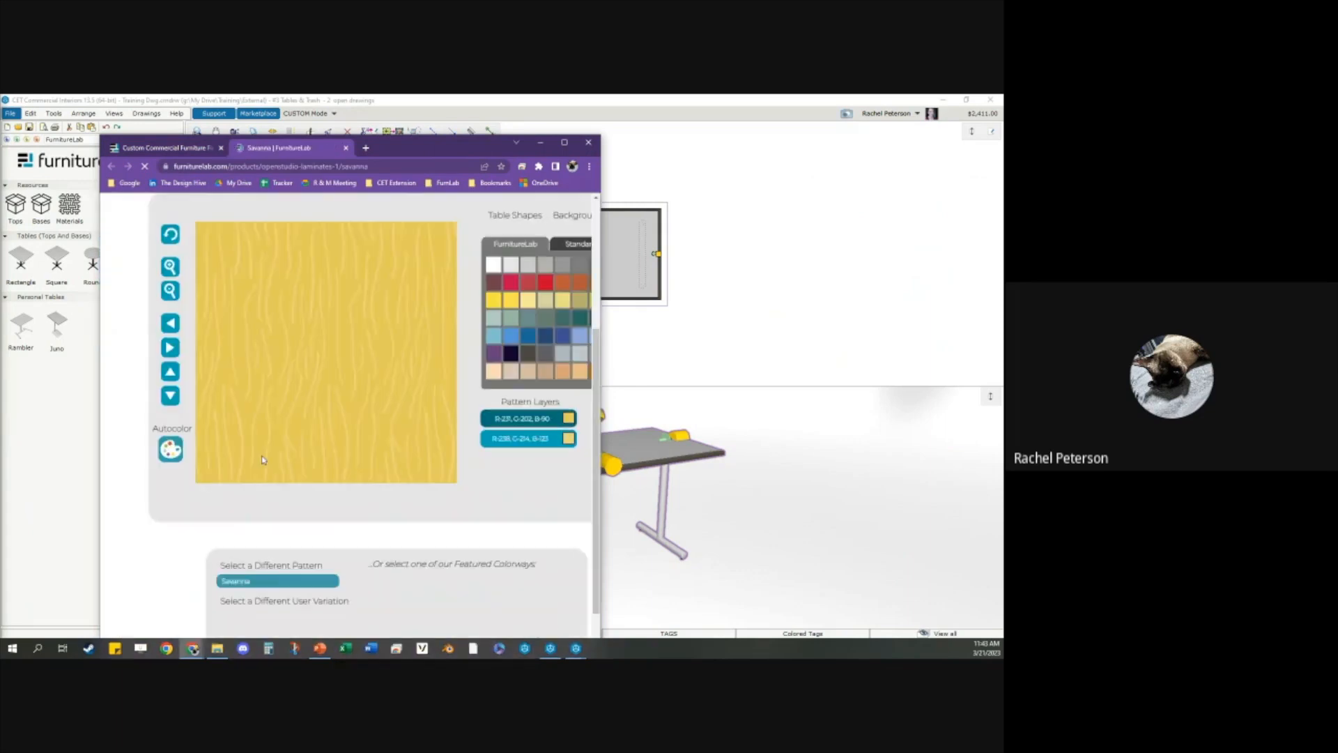
pyautogui.click(316, 514)
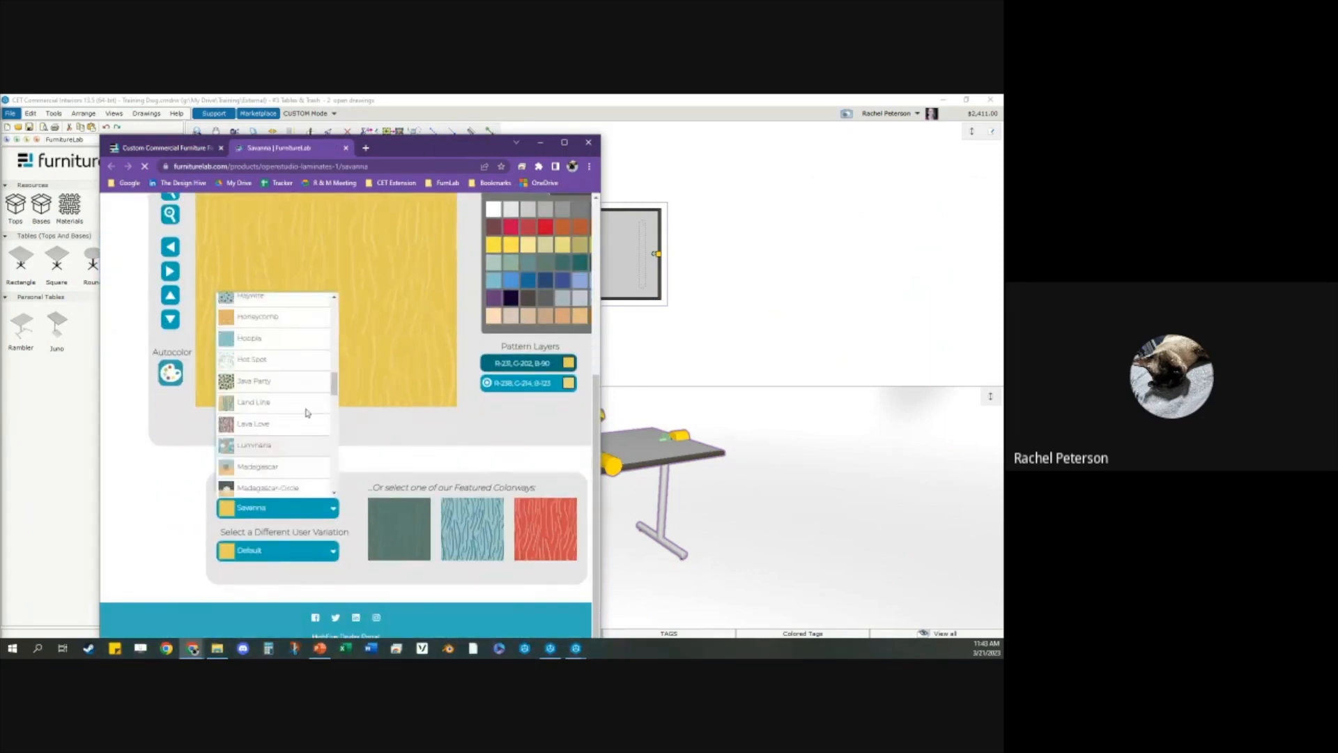
pyautogui.moveTo(332, 441); pyautogui.dragTo(335, 348)
pyautogui.click(283, 325)
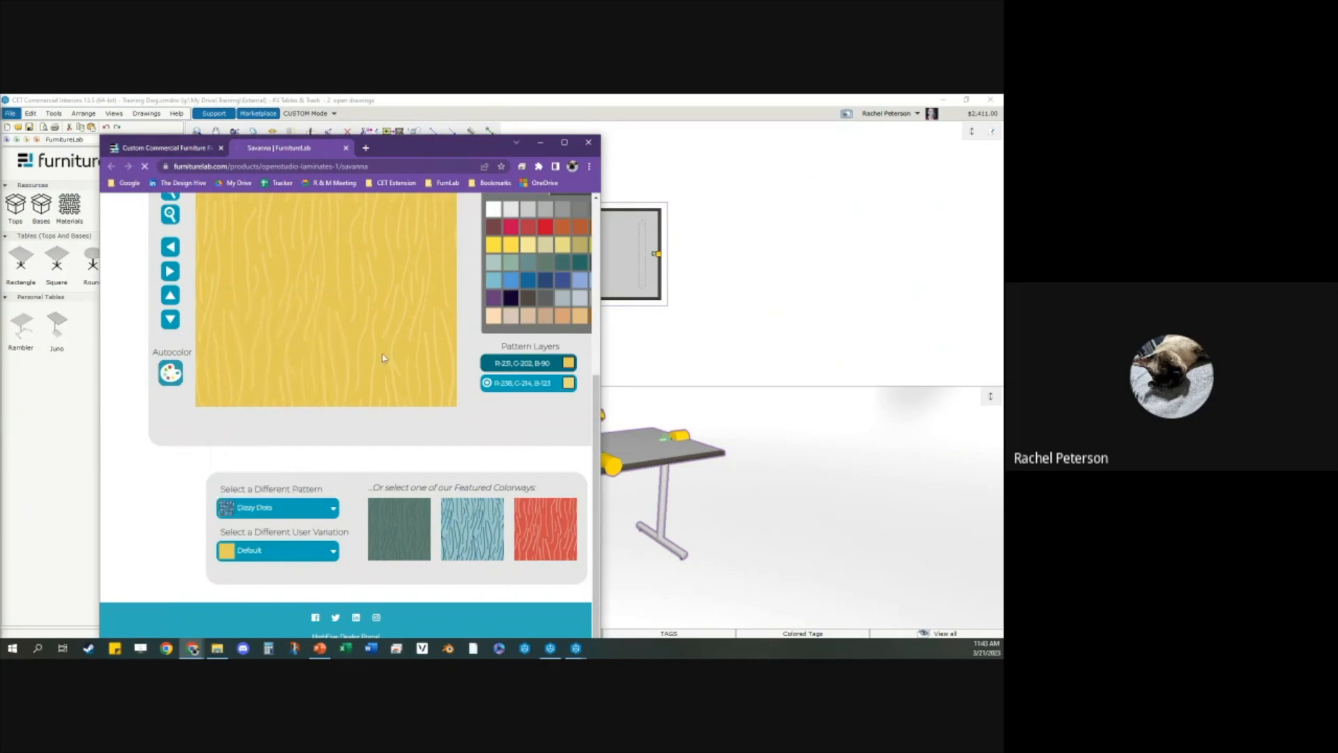
pyautogui.click(563, 142)
pyautogui.scroll(3, 631, 414)
pyautogui.scroll(-1, 629, 400)
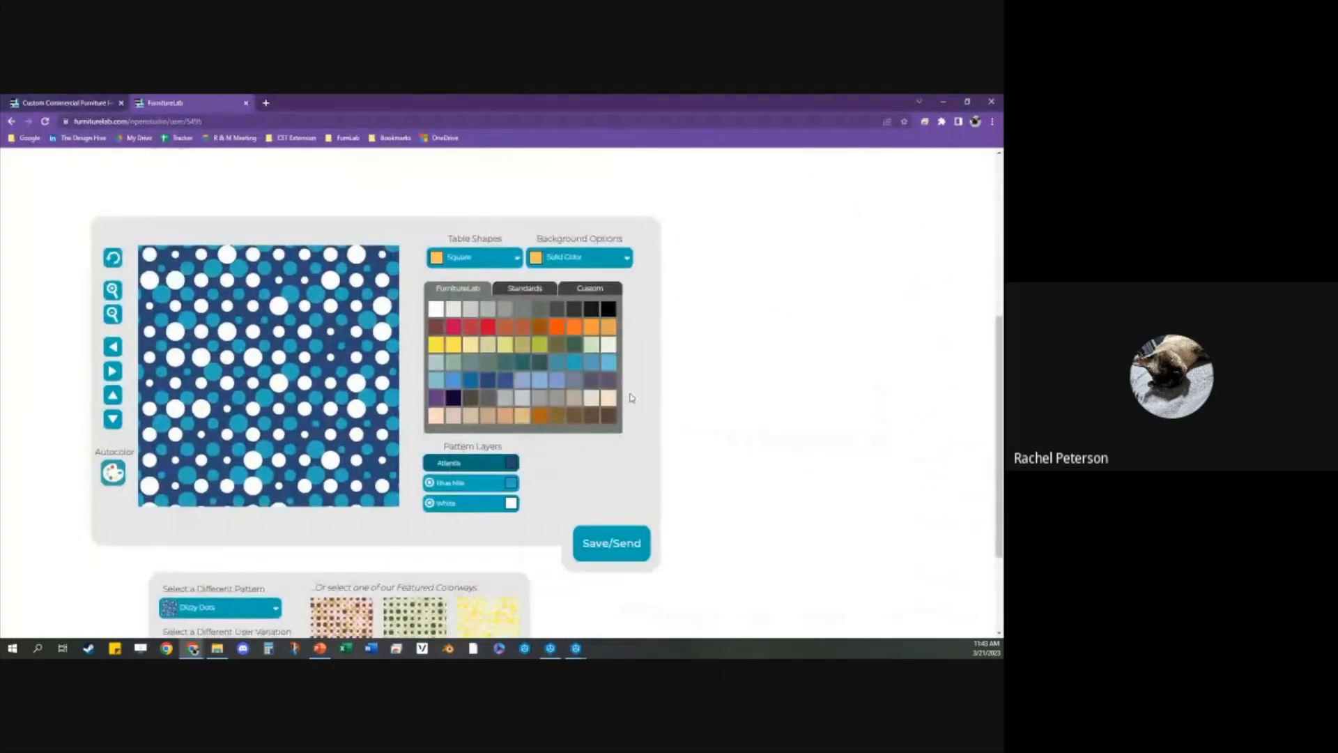
pyautogui.click(615, 259)
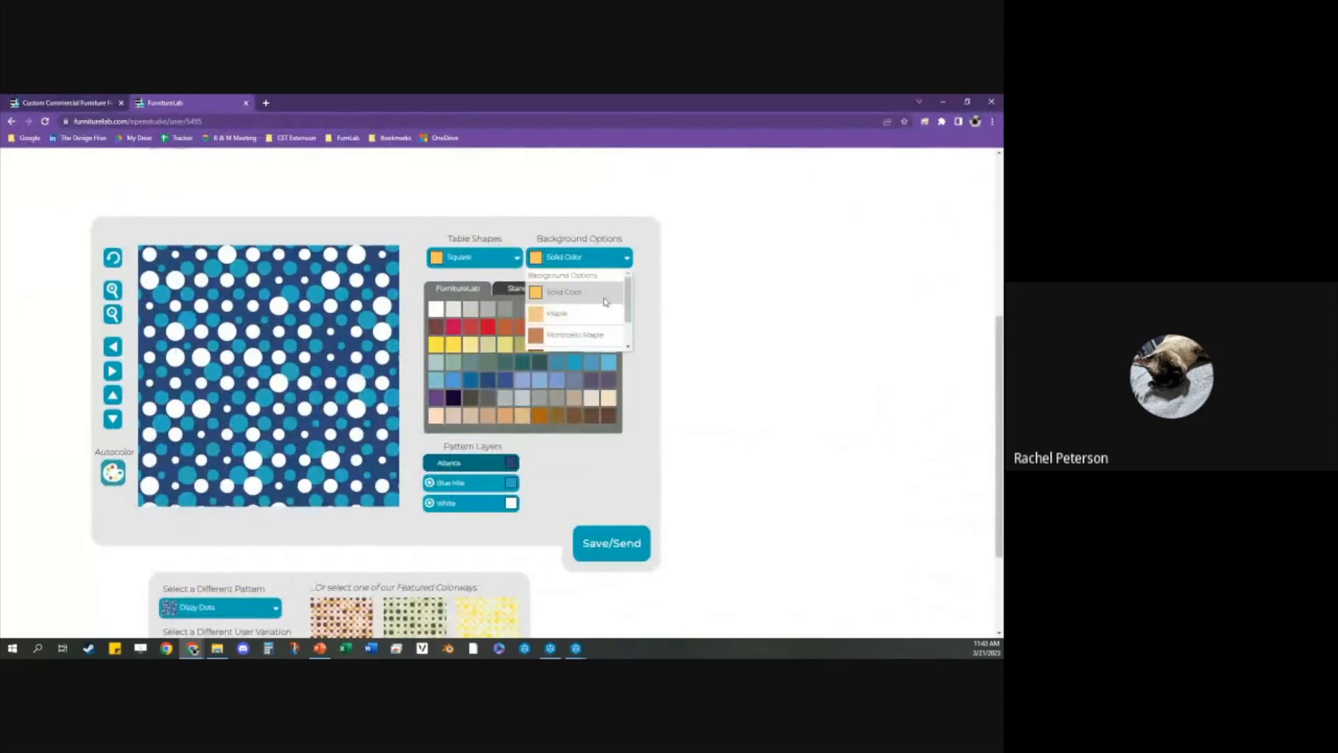
pyautogui.moveTo(627, 314); pyautogui.dragTo(631, 278)
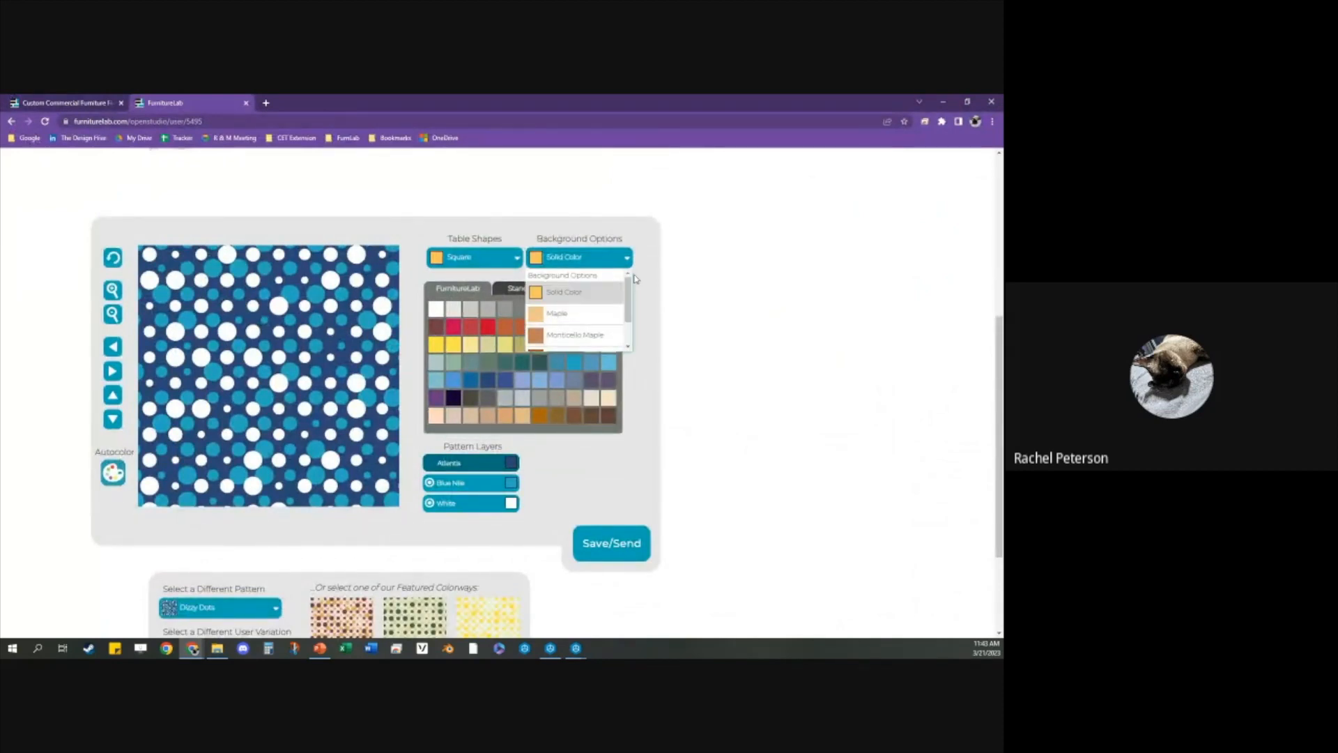
pyautogui.click(483, 469)
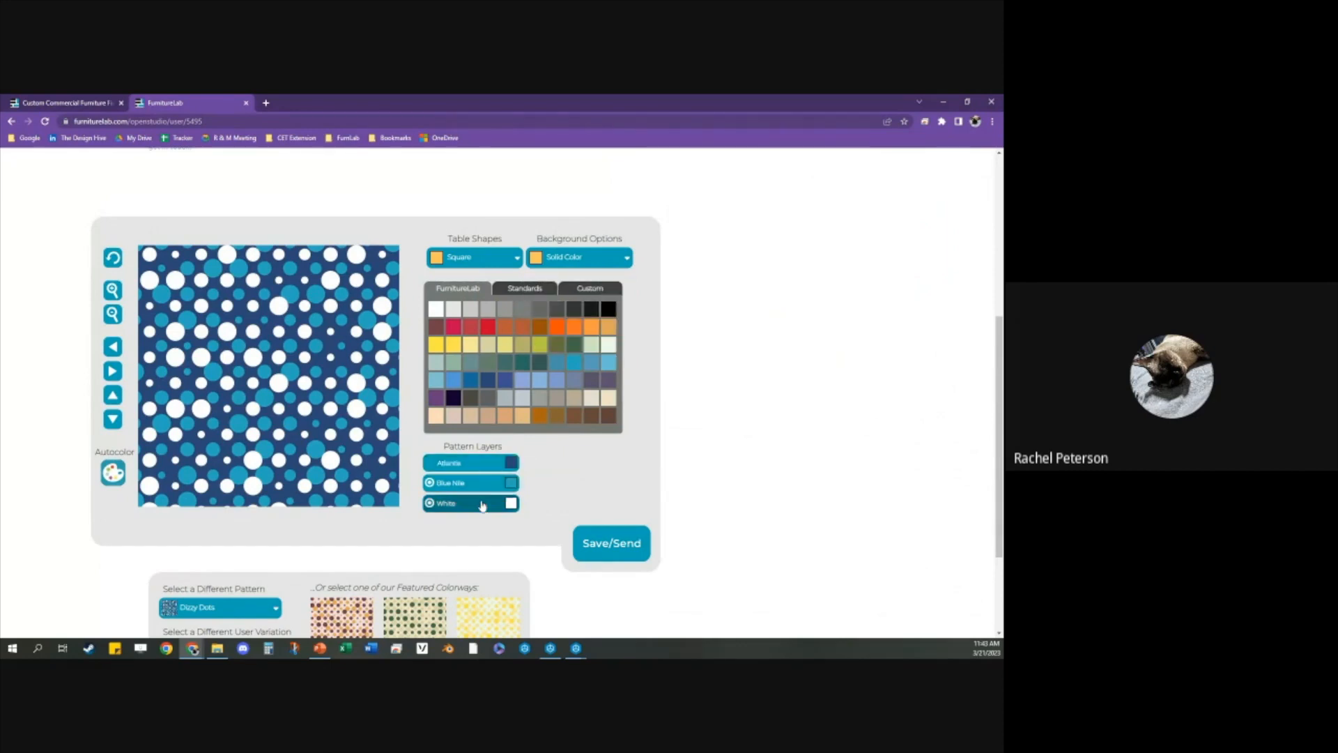
# Step: Recolor the Dizzy Dots background layer to 20% Black and its two dot layers to Coal and Nasturtium
pyautogui.click(492, 463)
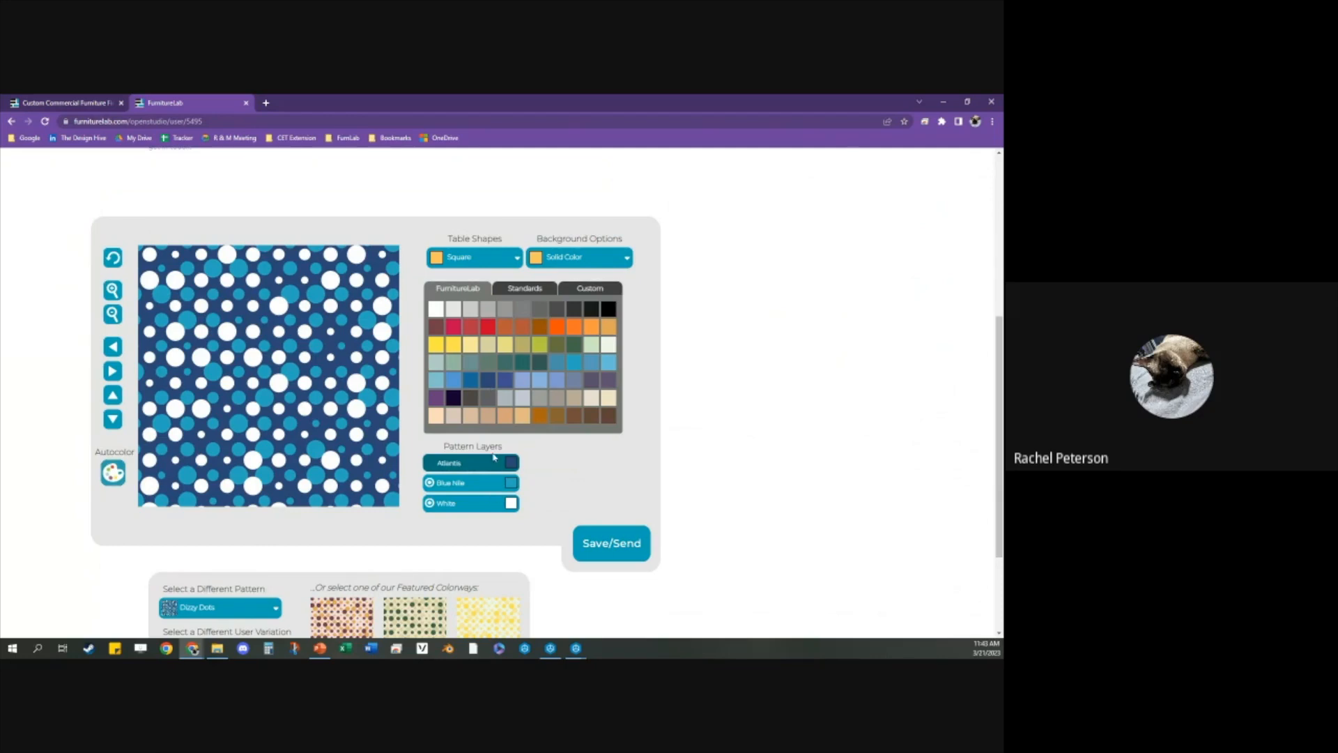
pyautogui.click(508, 311)
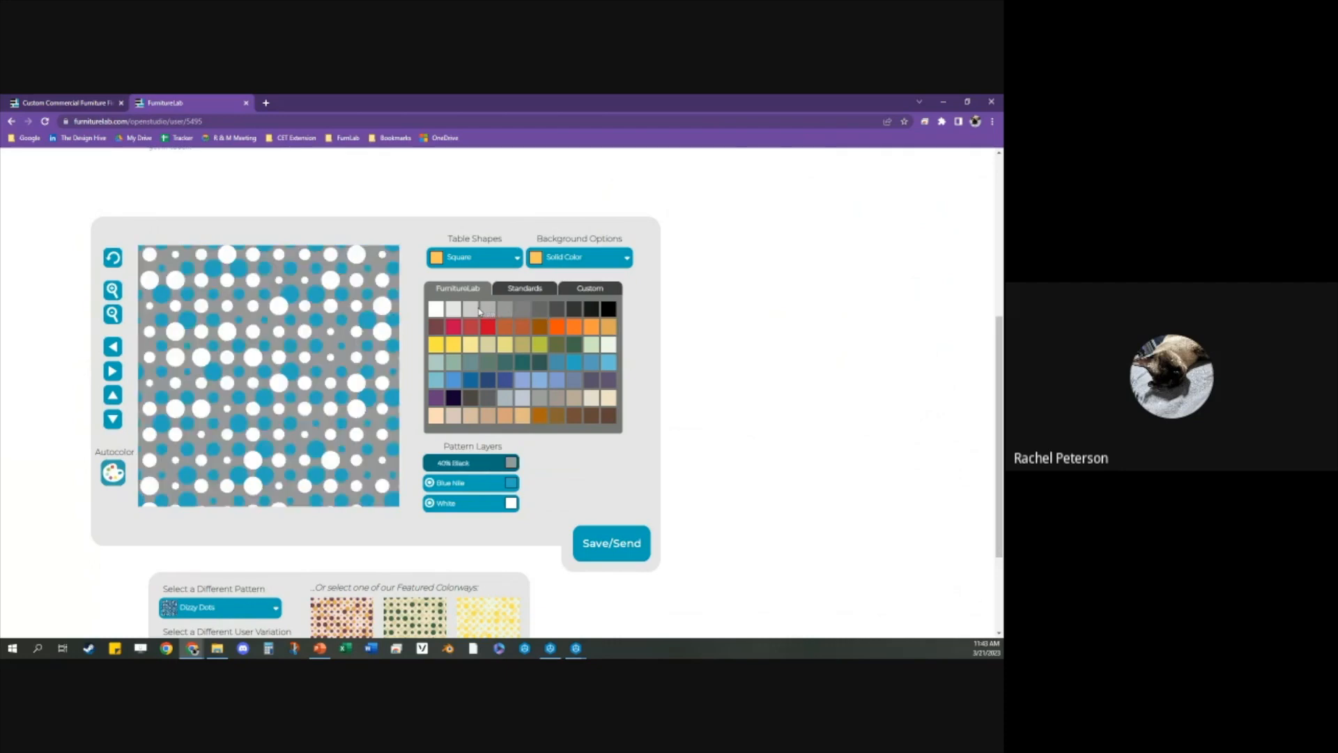
pyautogui.click(479, 312)
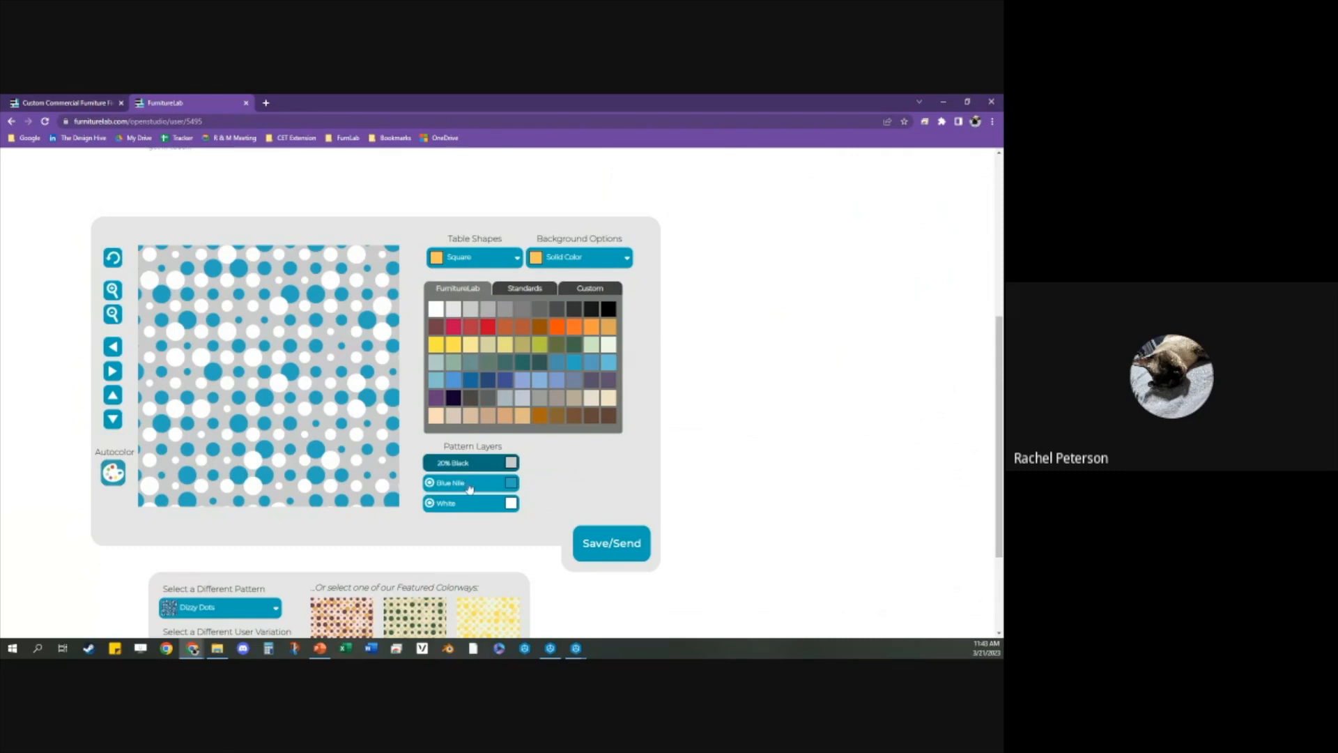
pyautogui.click(465, 484)
pyautogui.click(592, 381)
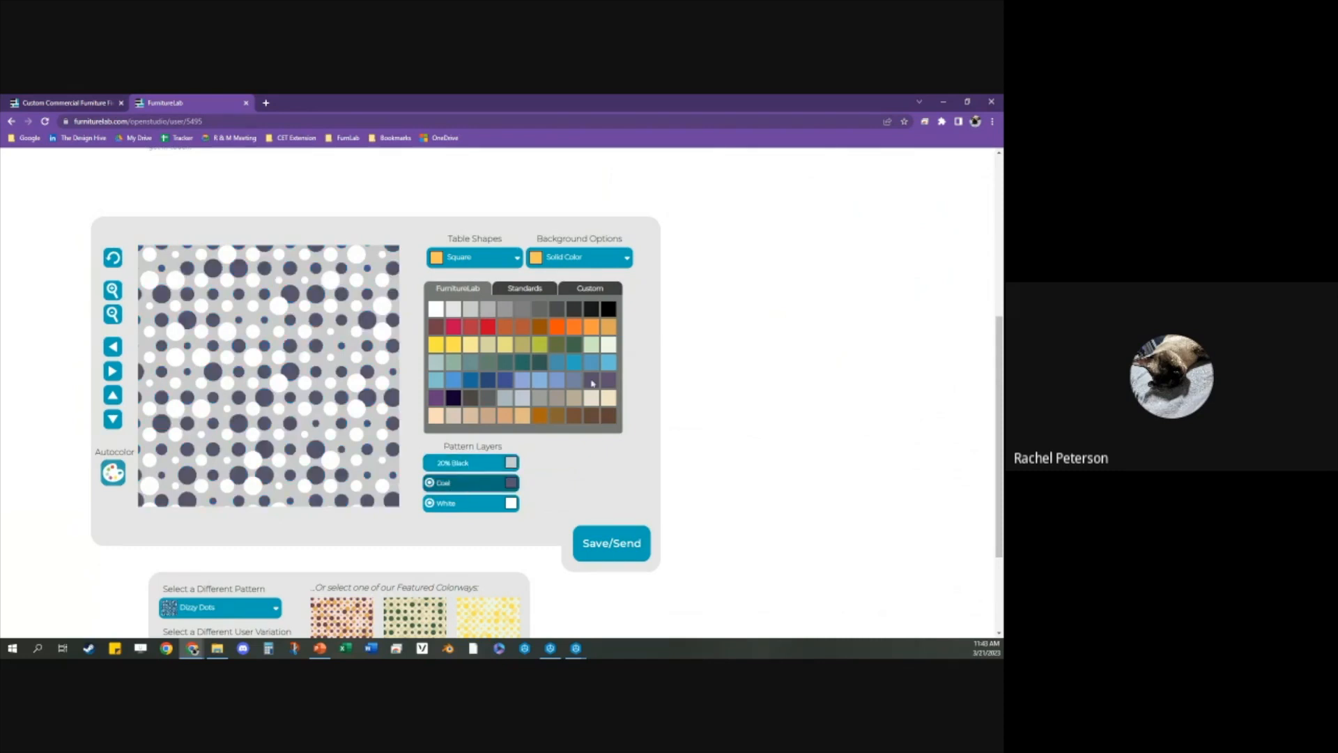
pyautogui.click(487, 503)
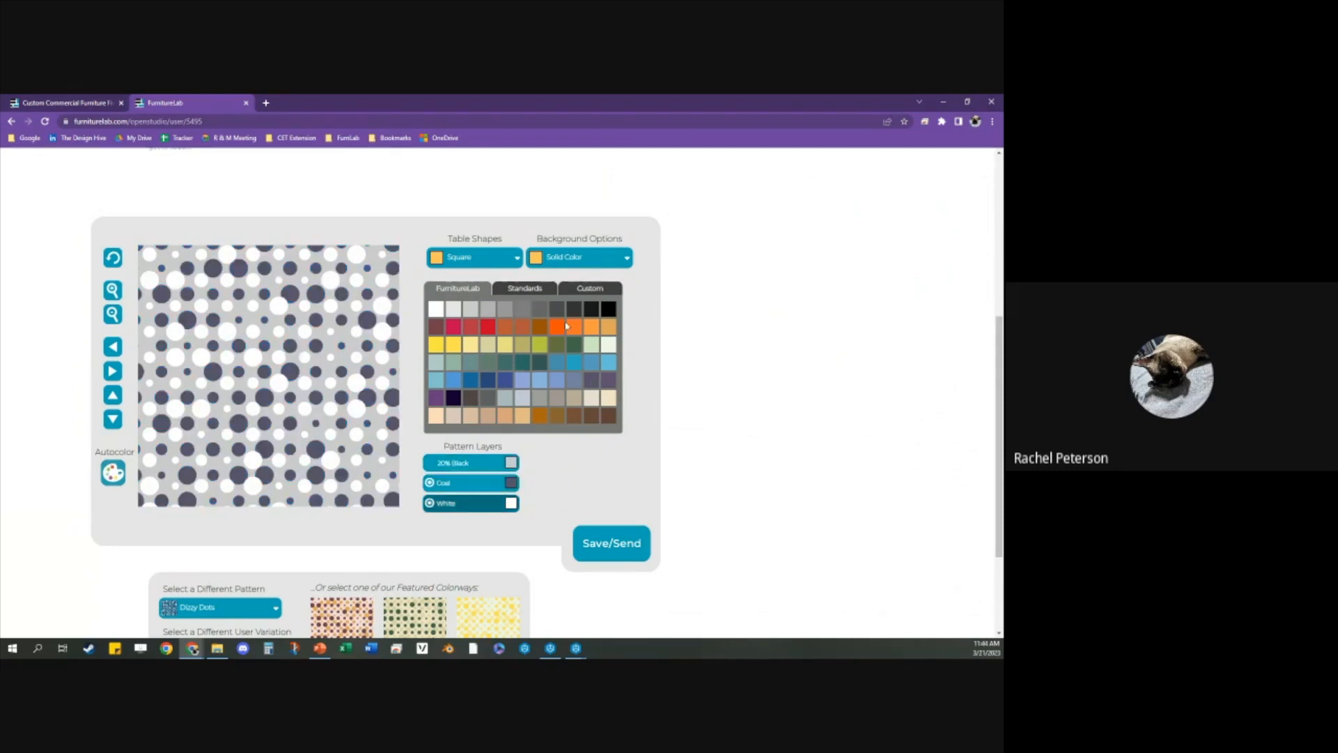
pyautogui.click(575, 329)
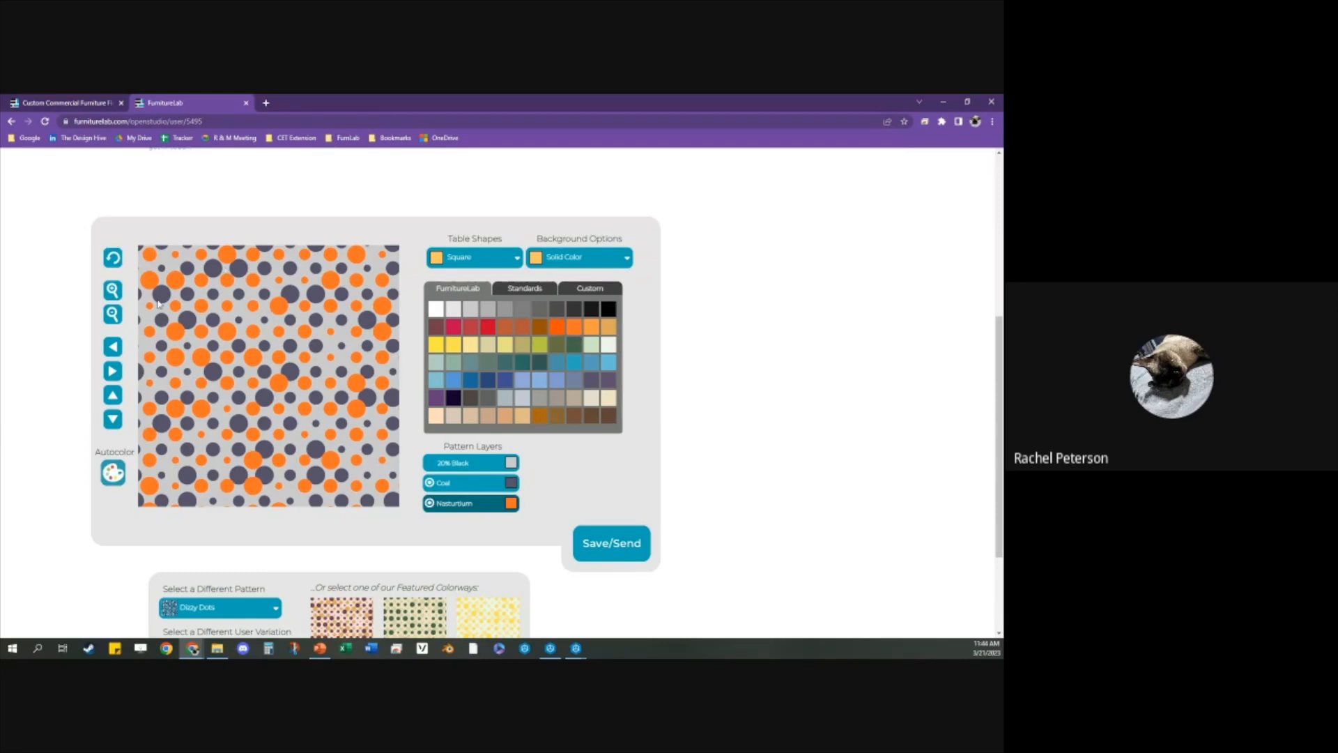
# Step: Scale the Dizzy Dots pattern down several increments and shift it downward within the preview
pyautogui.click(114, 318)
pyautogui.click(114, 319)
pyautogui.click(114, 318)
pyautogui.click(114, 319)
pyautogui.click(113, 319)
pyautogui.click(114, 318)
pyautogui.click(113, 419)
pyautogui.click(113, 419)
pyautogui.click(113, 419)
pyautogui.click(114, 419)
pyautogui.click(114, 419)
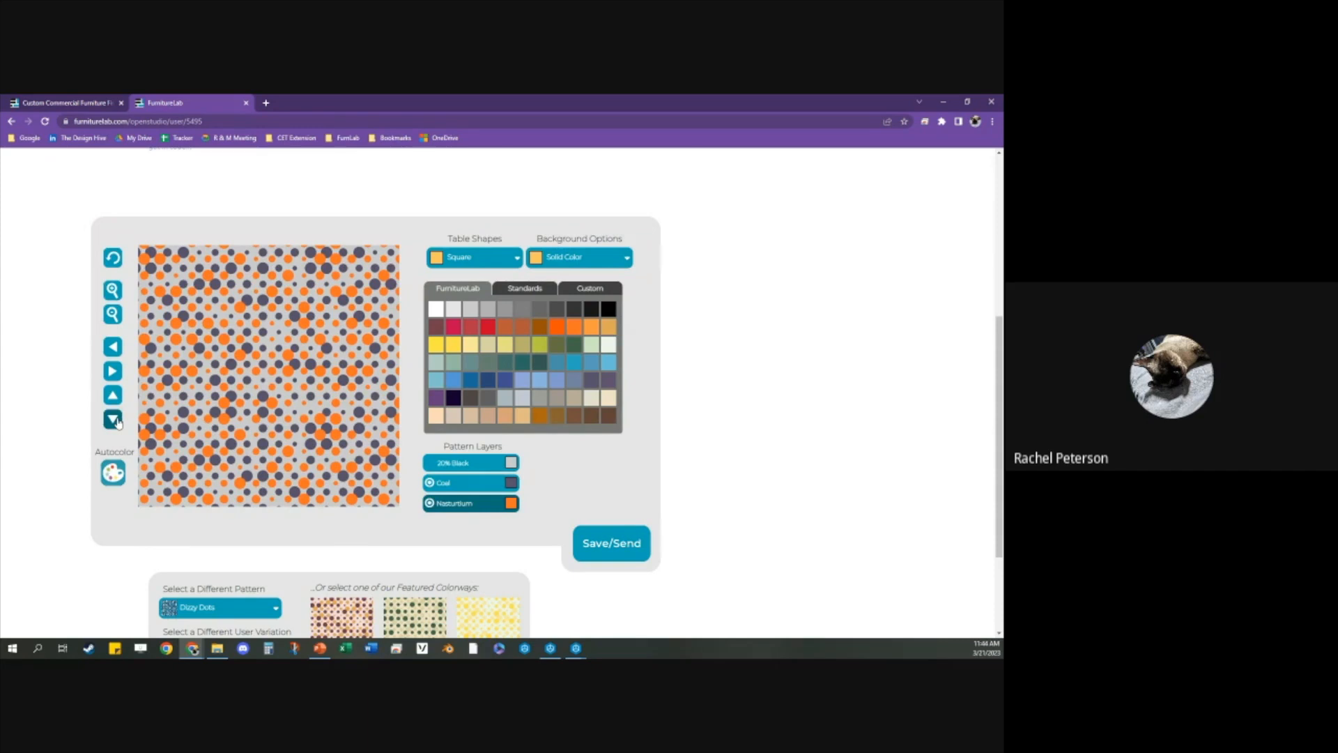
# Step: Capture a square area of the recolored pattern preview with Snip & Sketch and close the snip window
pyautogui.click(294, 648)
pyautogui.click(483, 226)
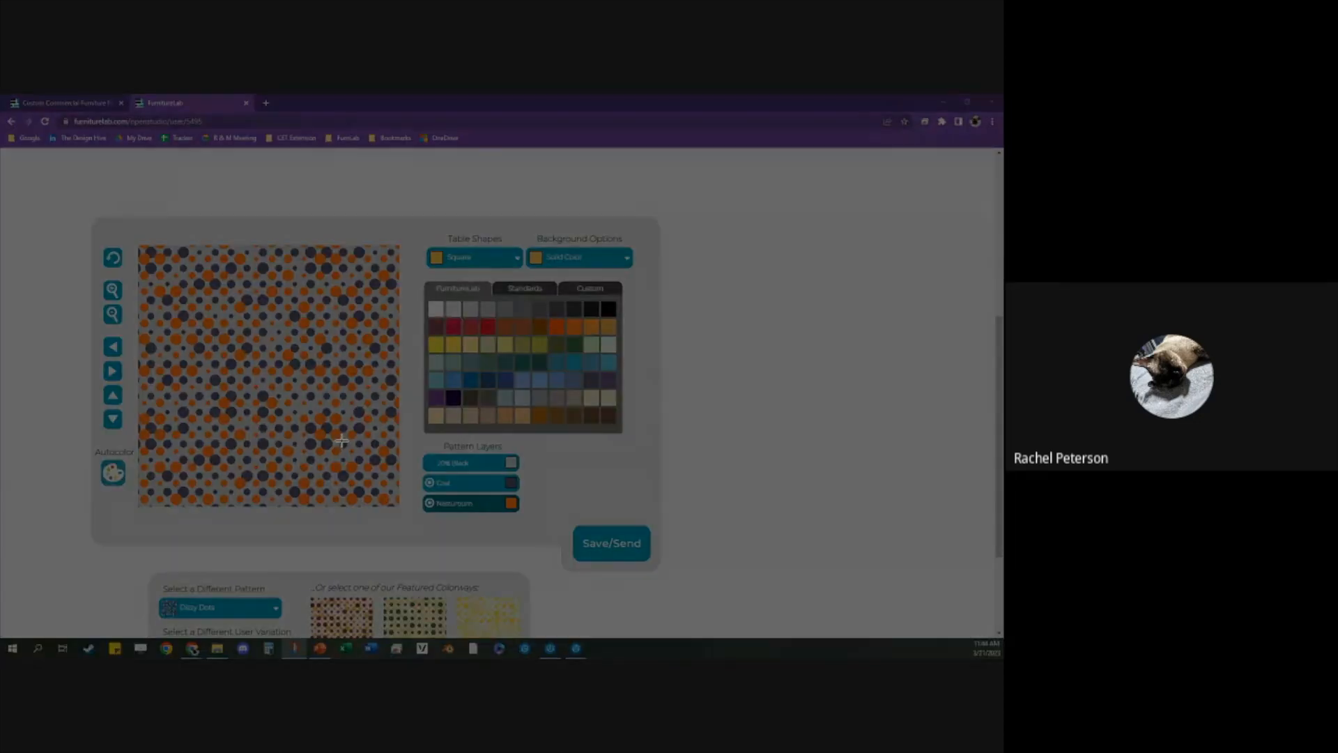
pyautogui.moveTo(344, 440); pyautogui.dragTo(166, 288)
pyautogui.moveTo(164, 262); pyautogui.dragTo(165, 260)
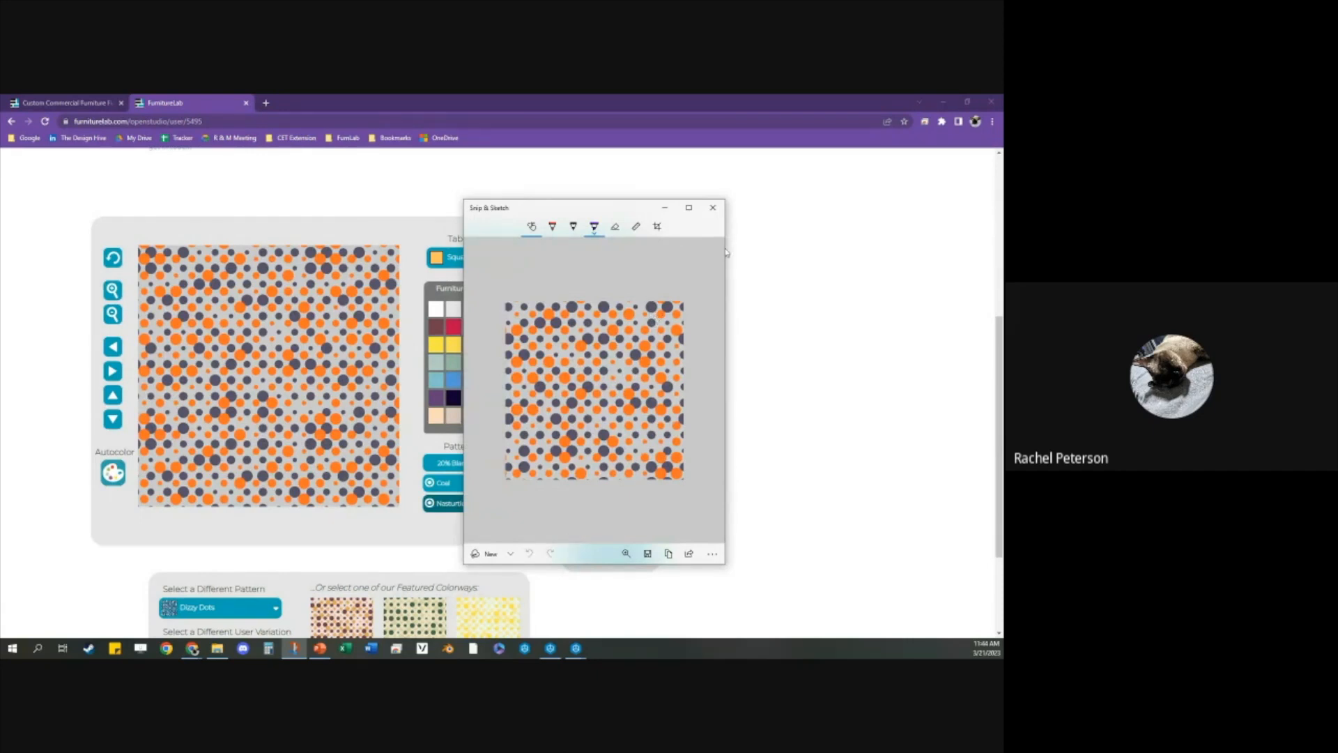
pyautogui.click(713, 207)
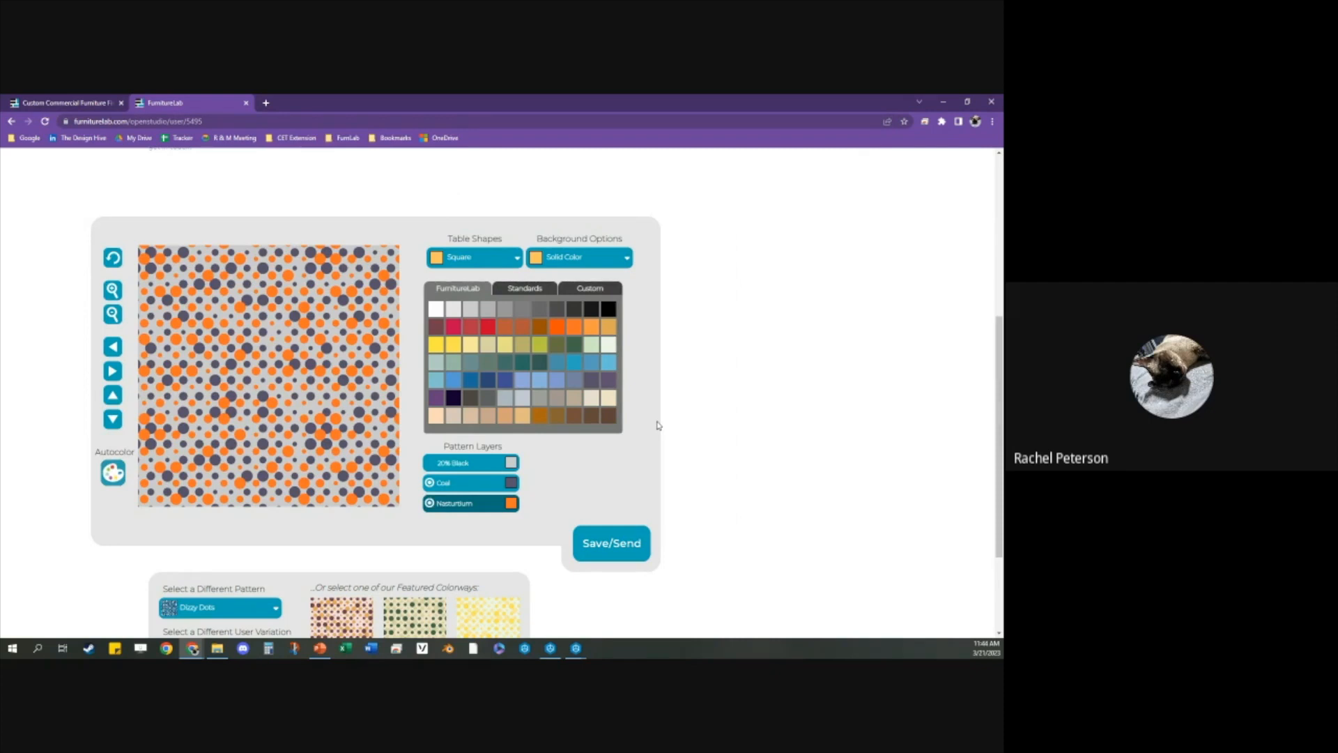
# Step: Save the pattern variation under the name DizzyDots-Blue & Orange
pyautogui.click(615, 554)
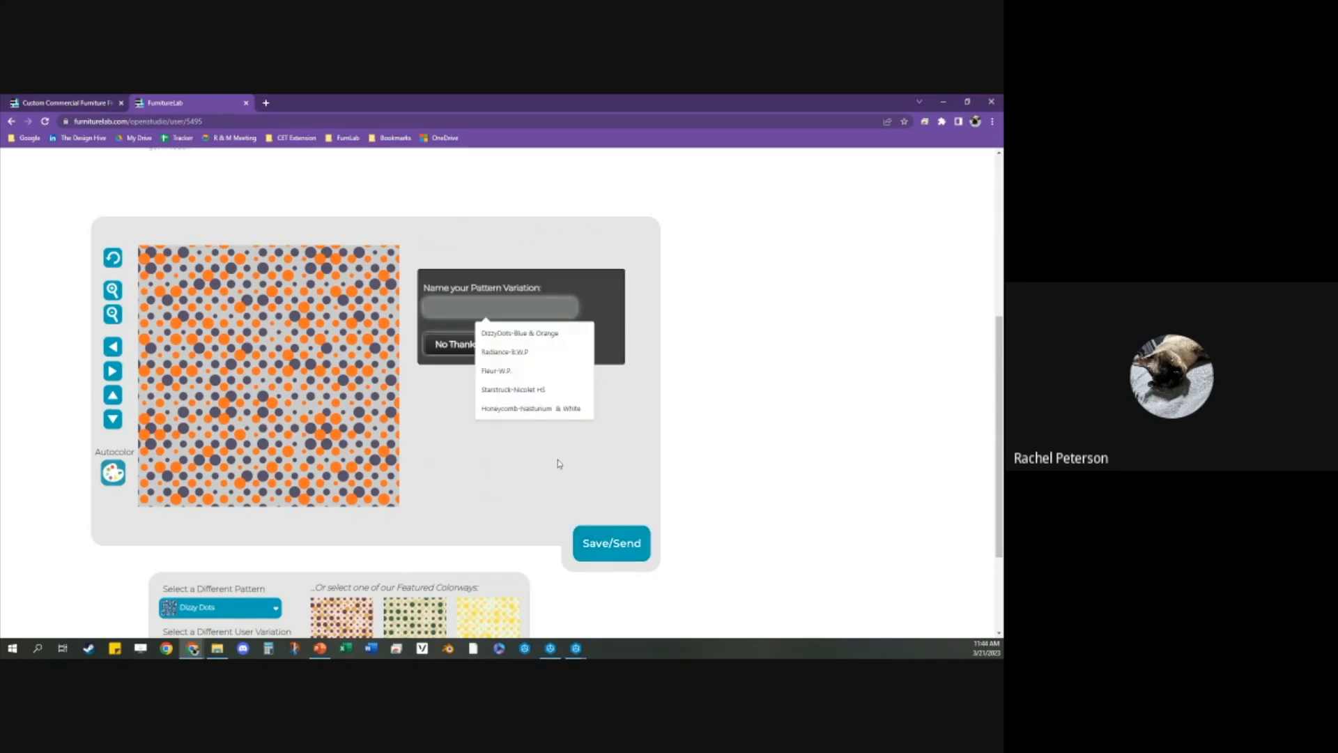
pyautogui.click(550, 334)
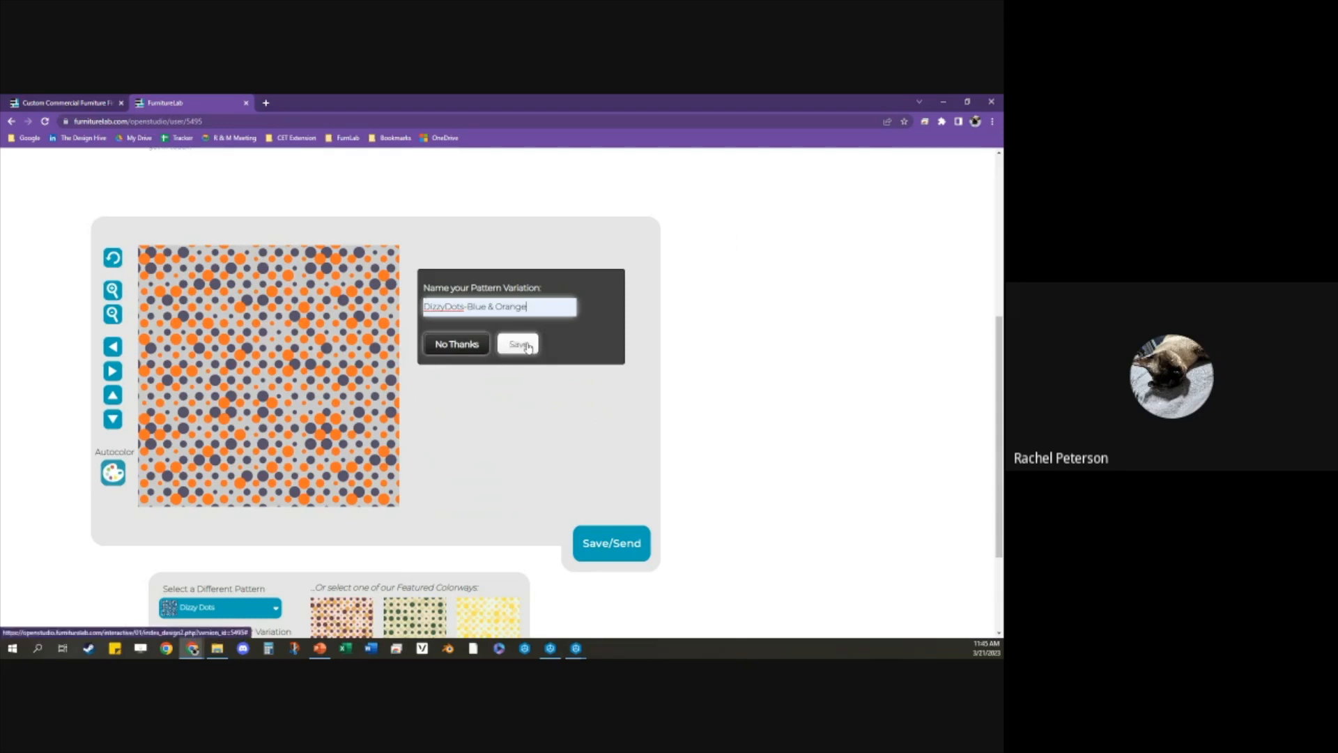
pyautogui.click(522, 345)
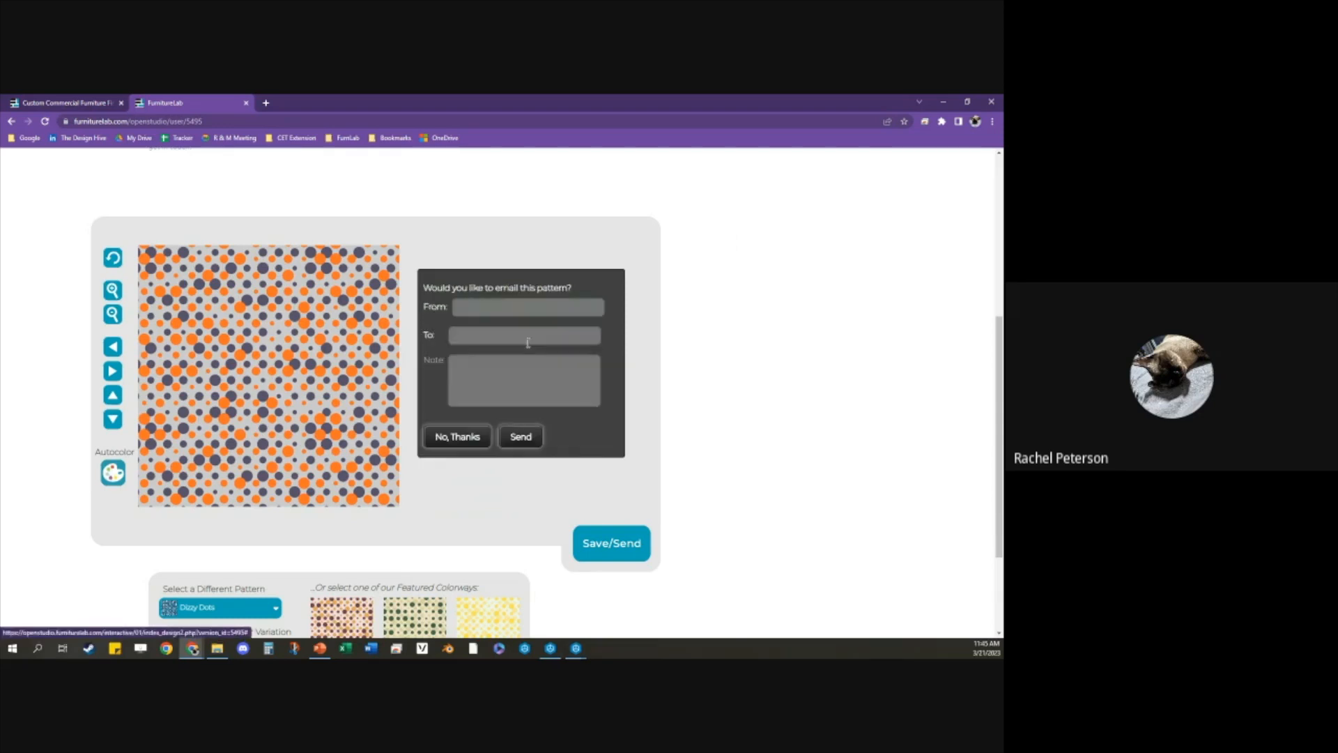
# Step: Fill in the sender's and recipient's e-mail addresses for emailing the saved pattern
pyautogui.click(472, 307)
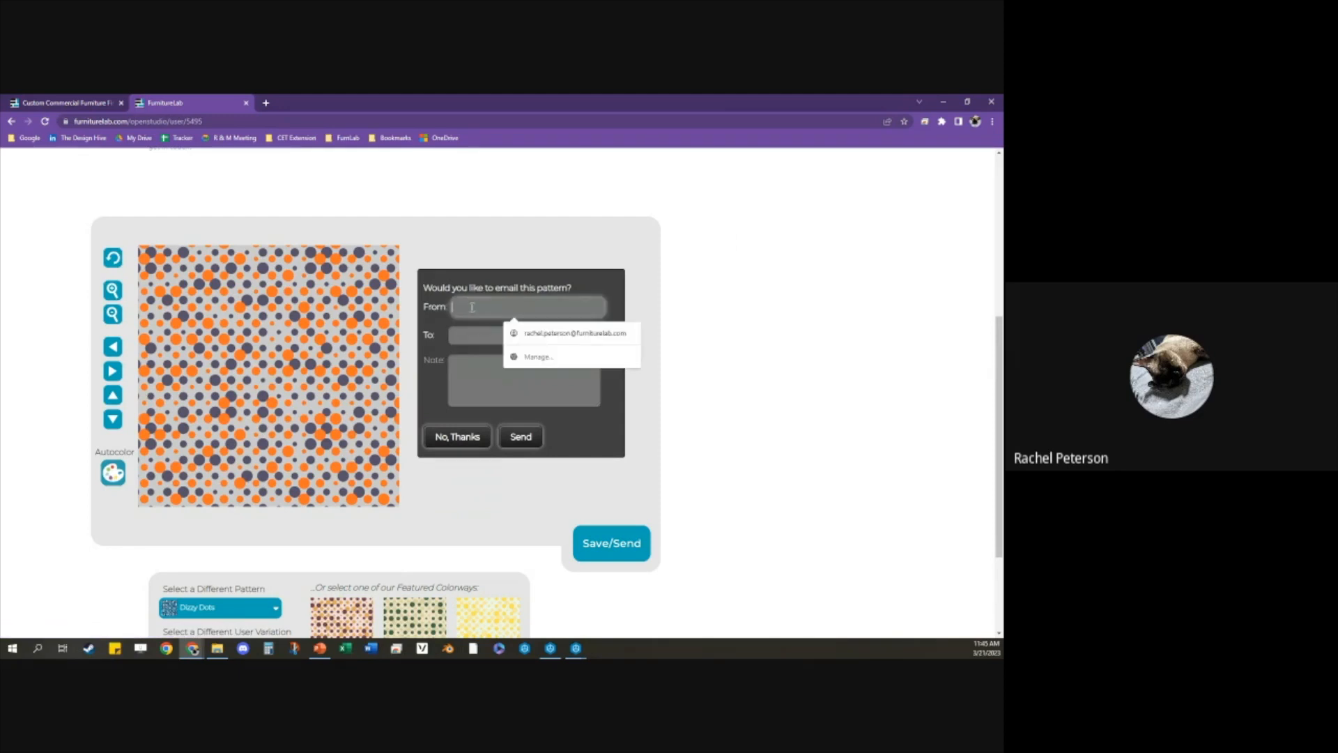
pyautogui.click(537, 356)
pyautogui.click(370, 103)
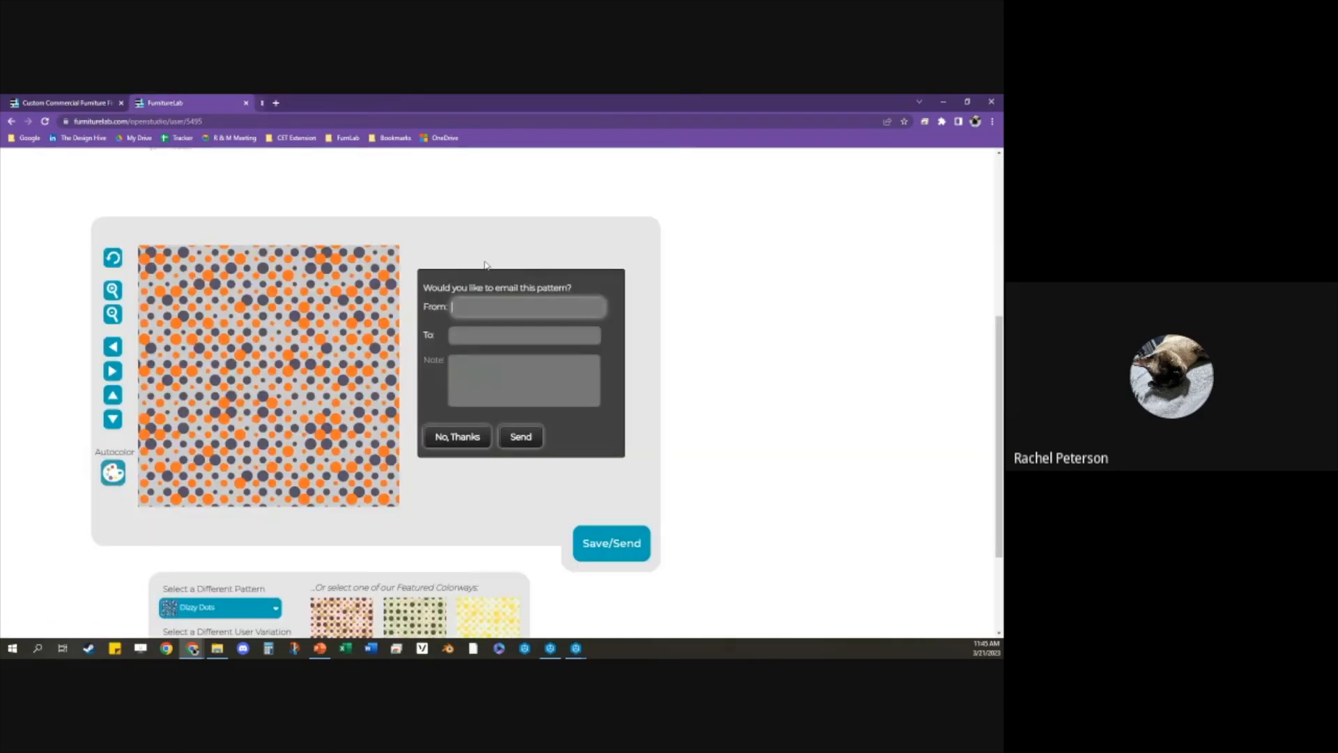
pyautogui.click(487, 308)
pyautogui.click(530, 332)
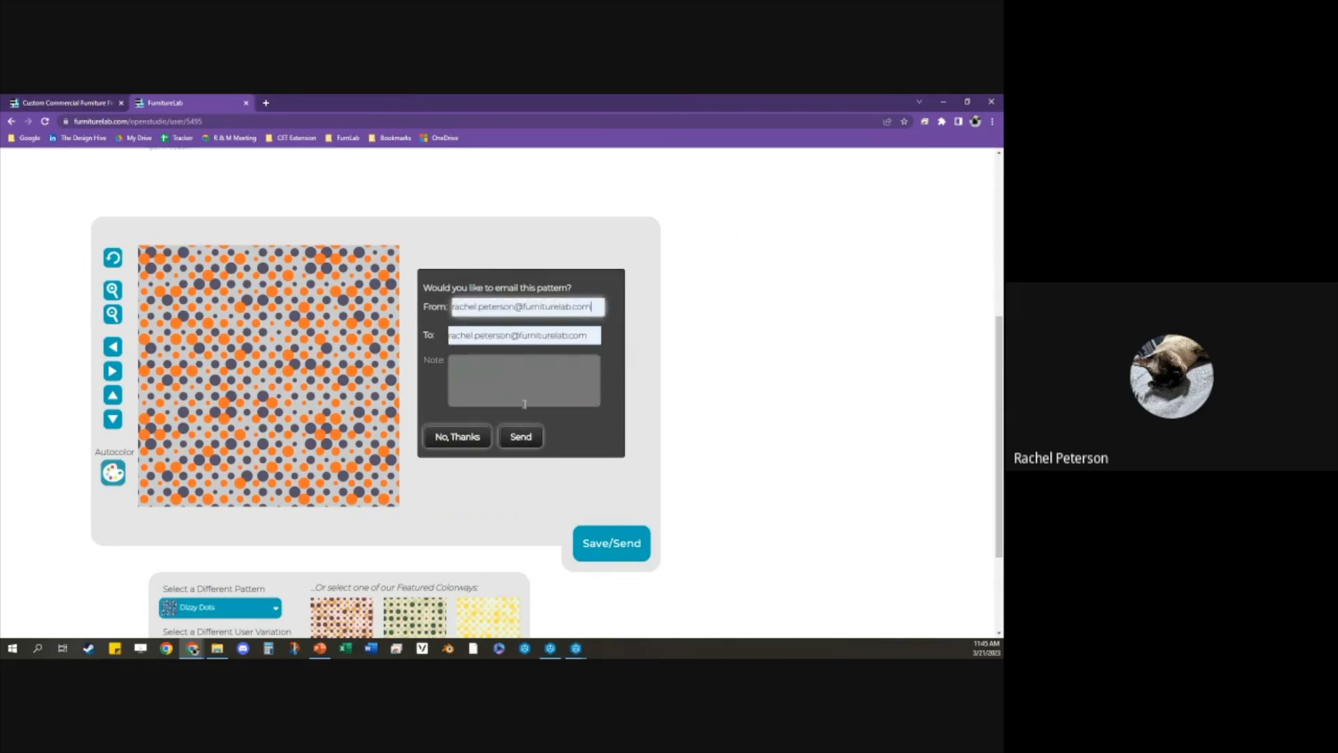
# Step: Decline emailing the pattern and the furniturelab follow-up, and select the saved variation's web address
pyautogui.click(459, 437)
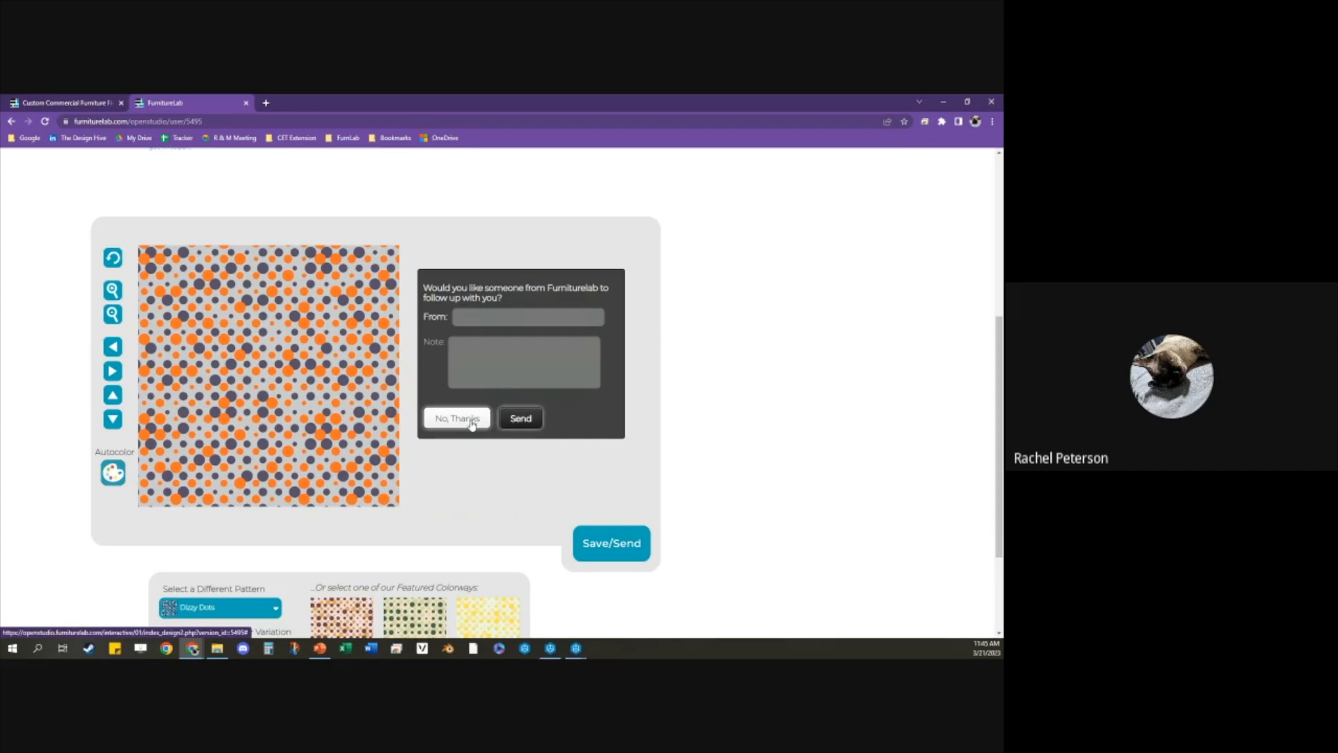
pyautogui.click(472, 421)
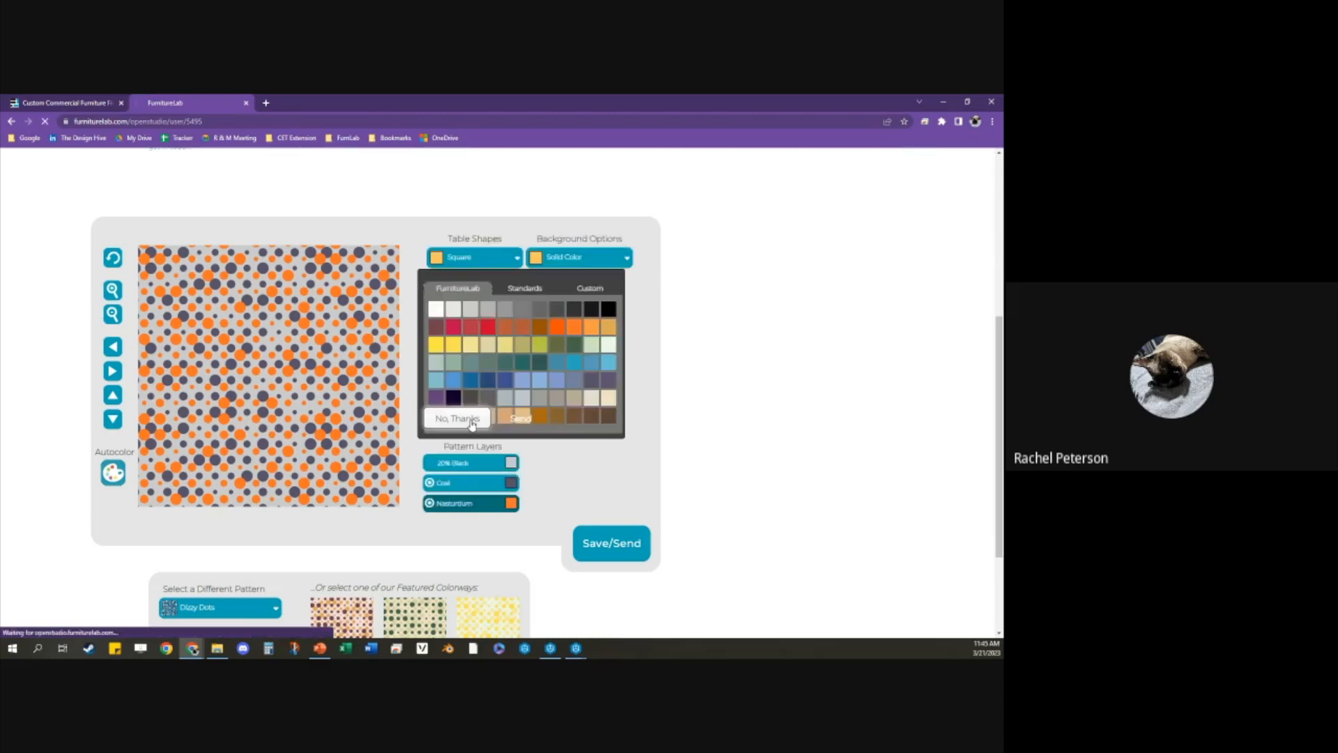
pyautogui.click(216, 120)
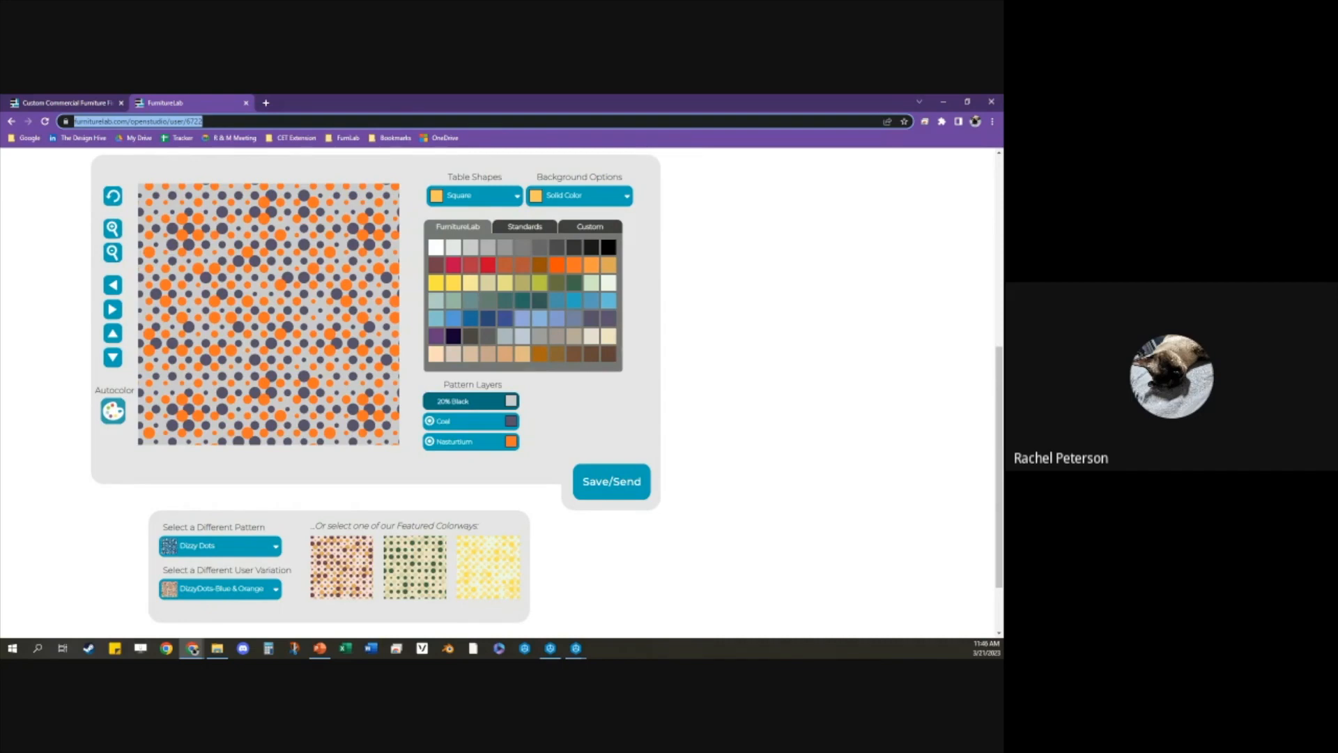
# Step: Switch back to CET, open the Material Lab and move its window off the drawing
pyautogui.hotkey('alt', 'Tab')
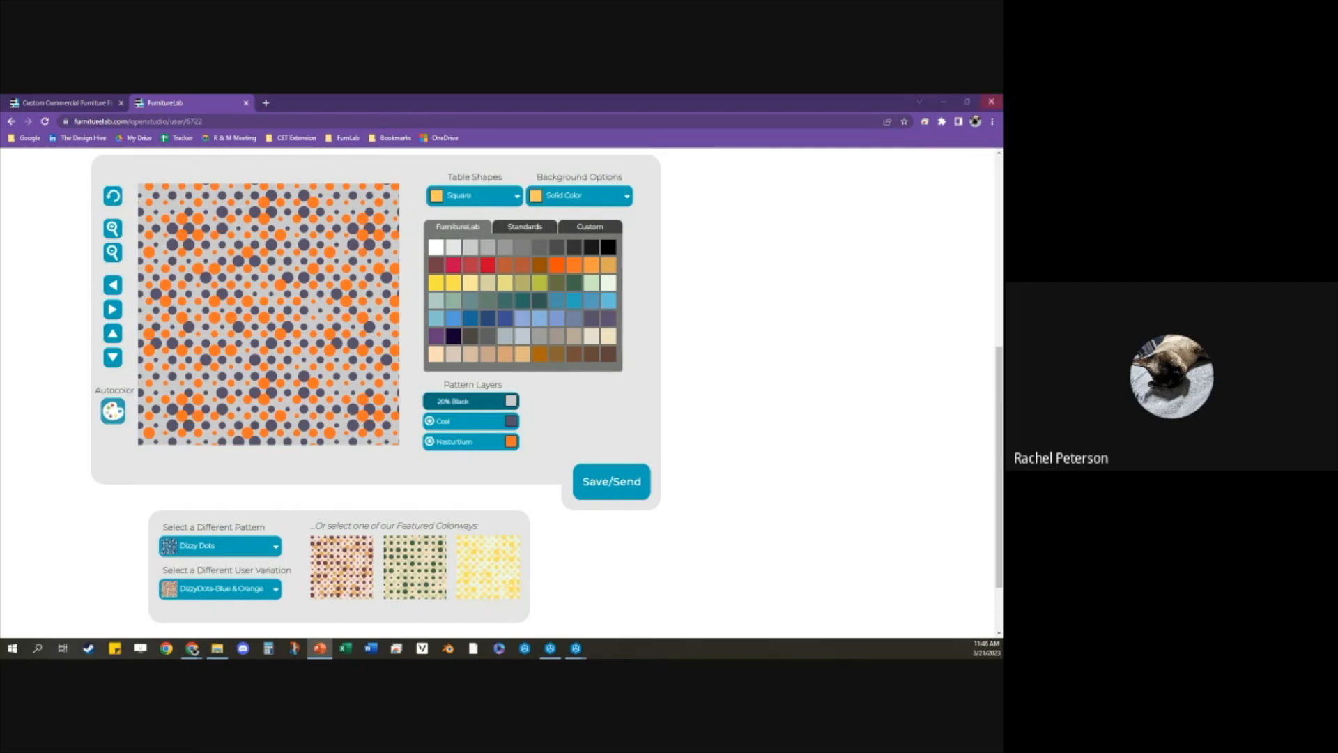
pyautogui.click(943, 102)
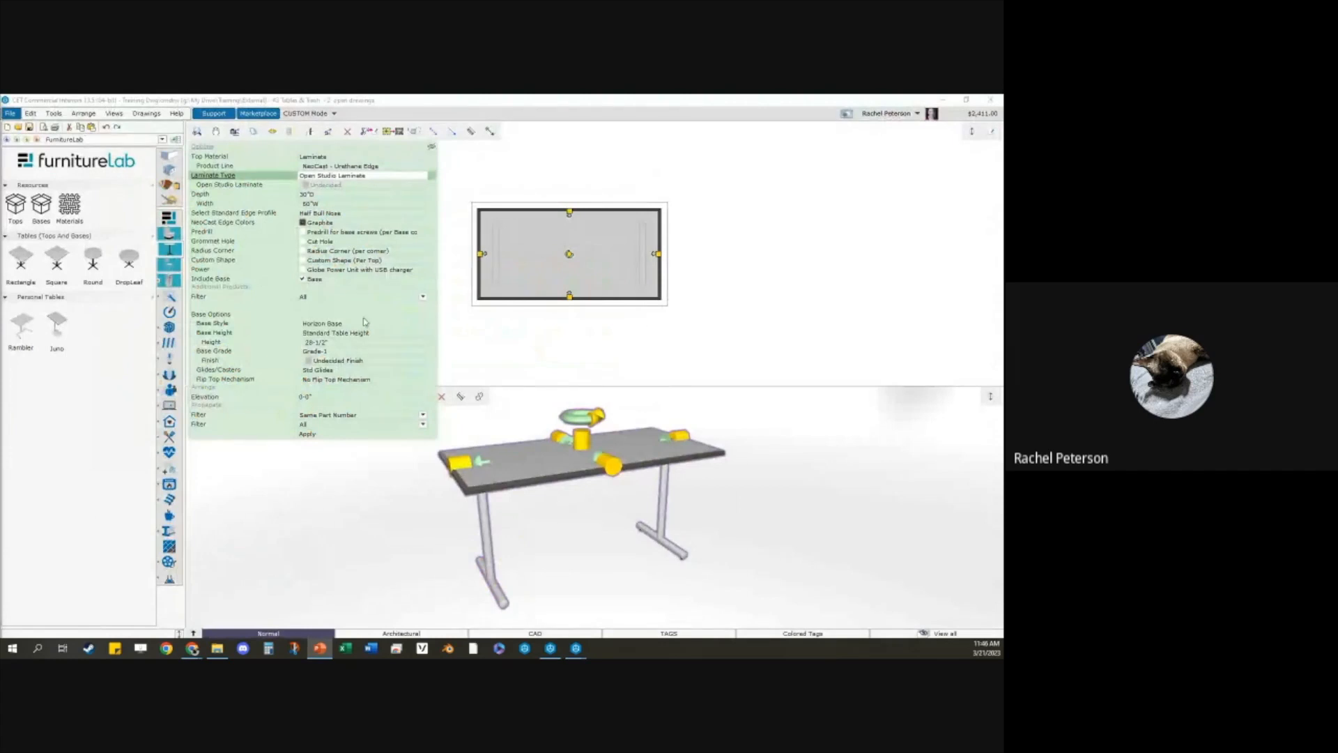
pyautogui.click(166, 201)
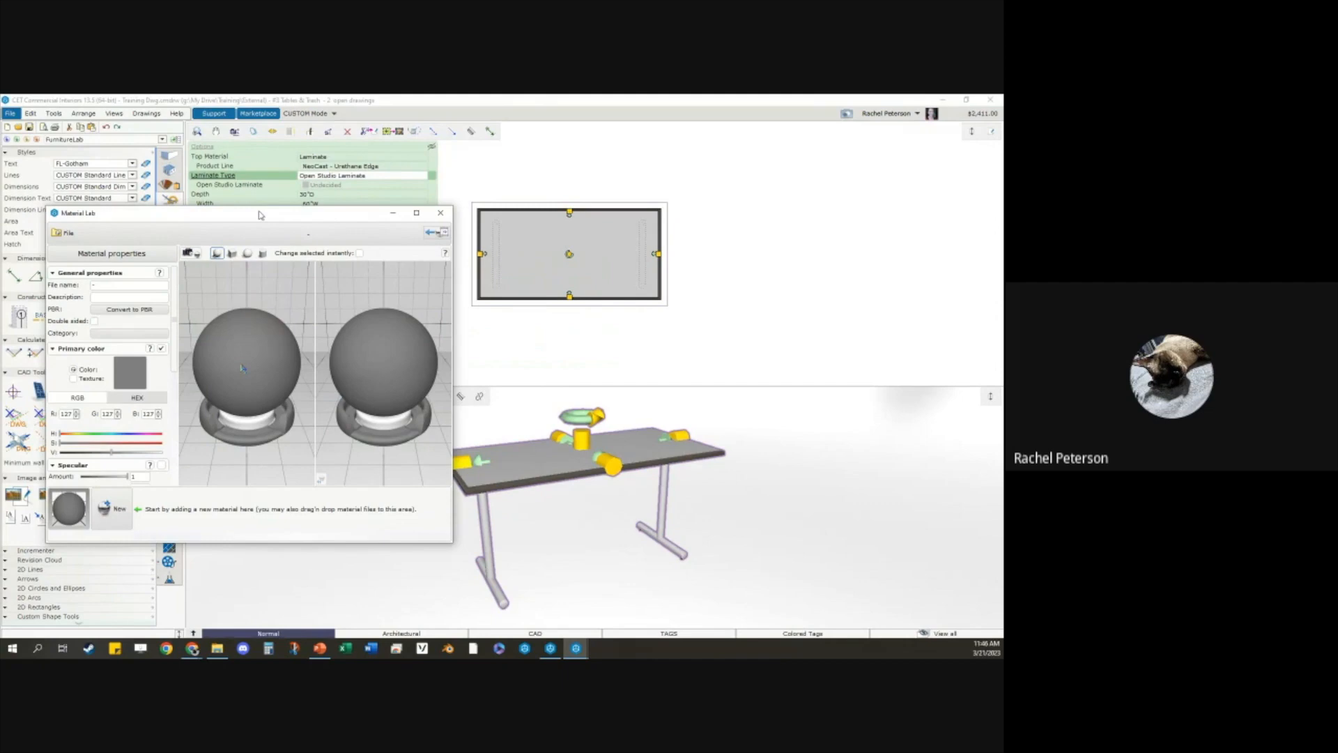
pyautogui.moveTo(251, 215); pyautogui.dragTo(0, 216)
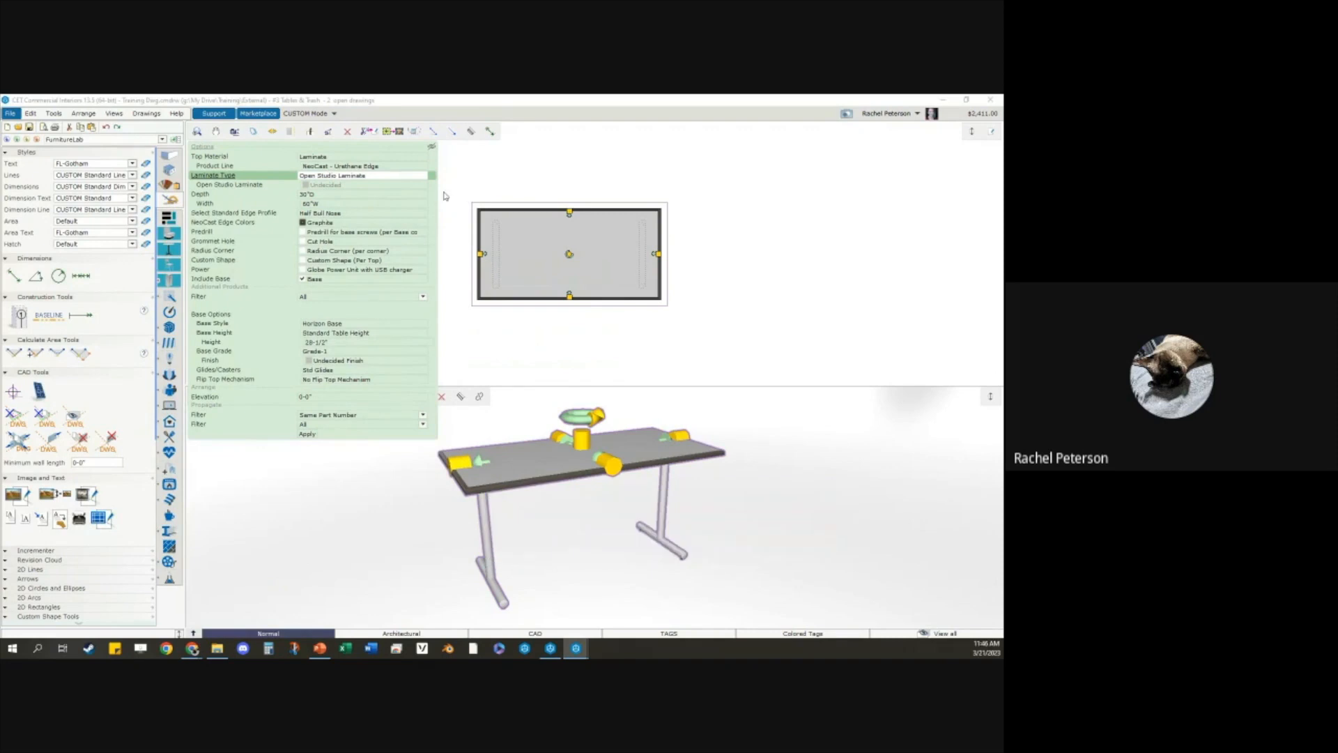
# Step: Start a new customer's own material for the rectangular table's laminate and link it to the Undecided option under Open Studio Laminate
pyautogui.click(422, 176)
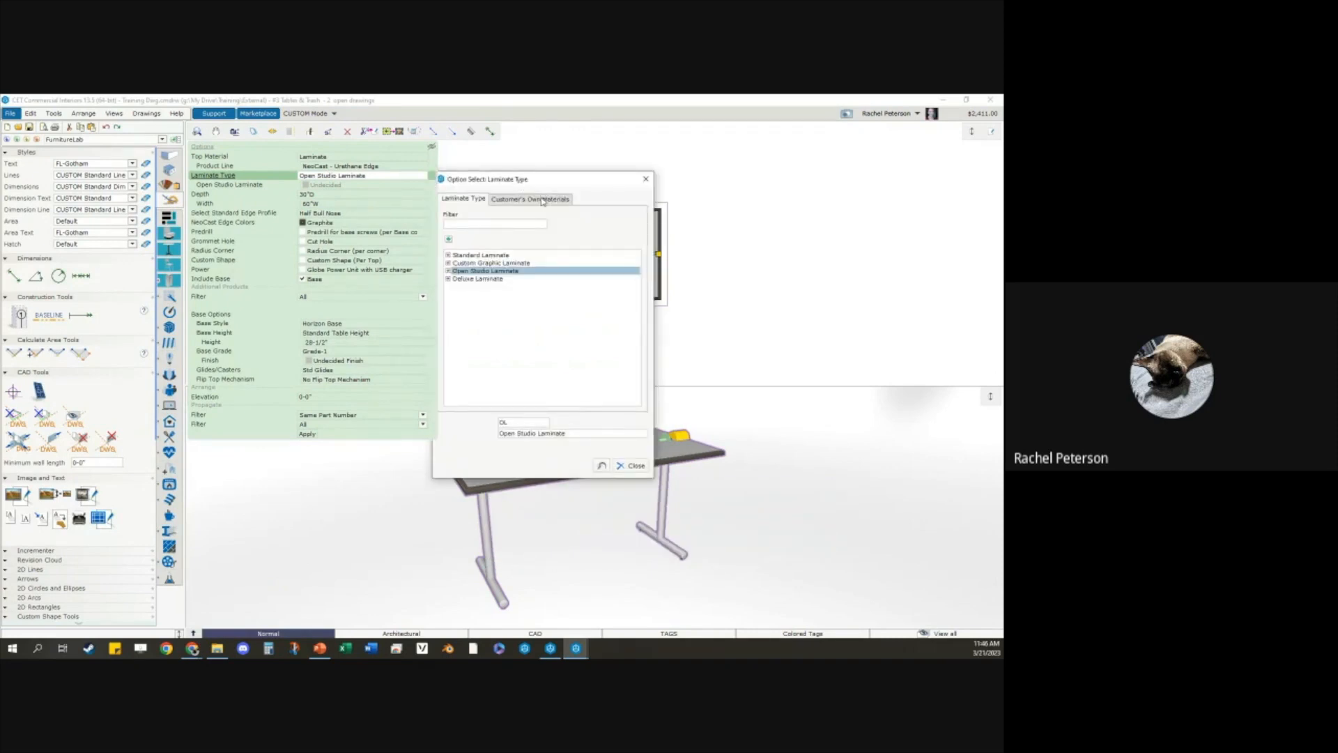
pyautogui.click(543, 199)
pyautogui.click(481, 350)
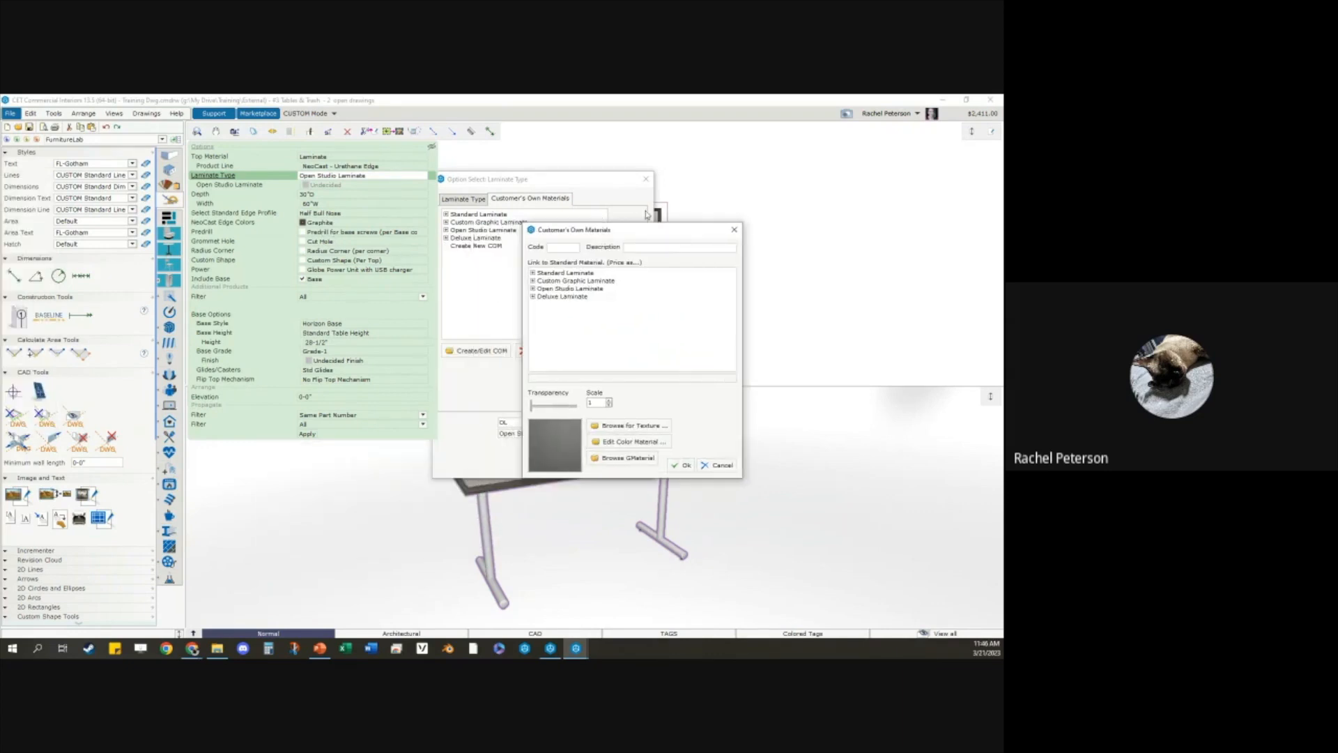
pyautogui.doubleClick(582, 288)
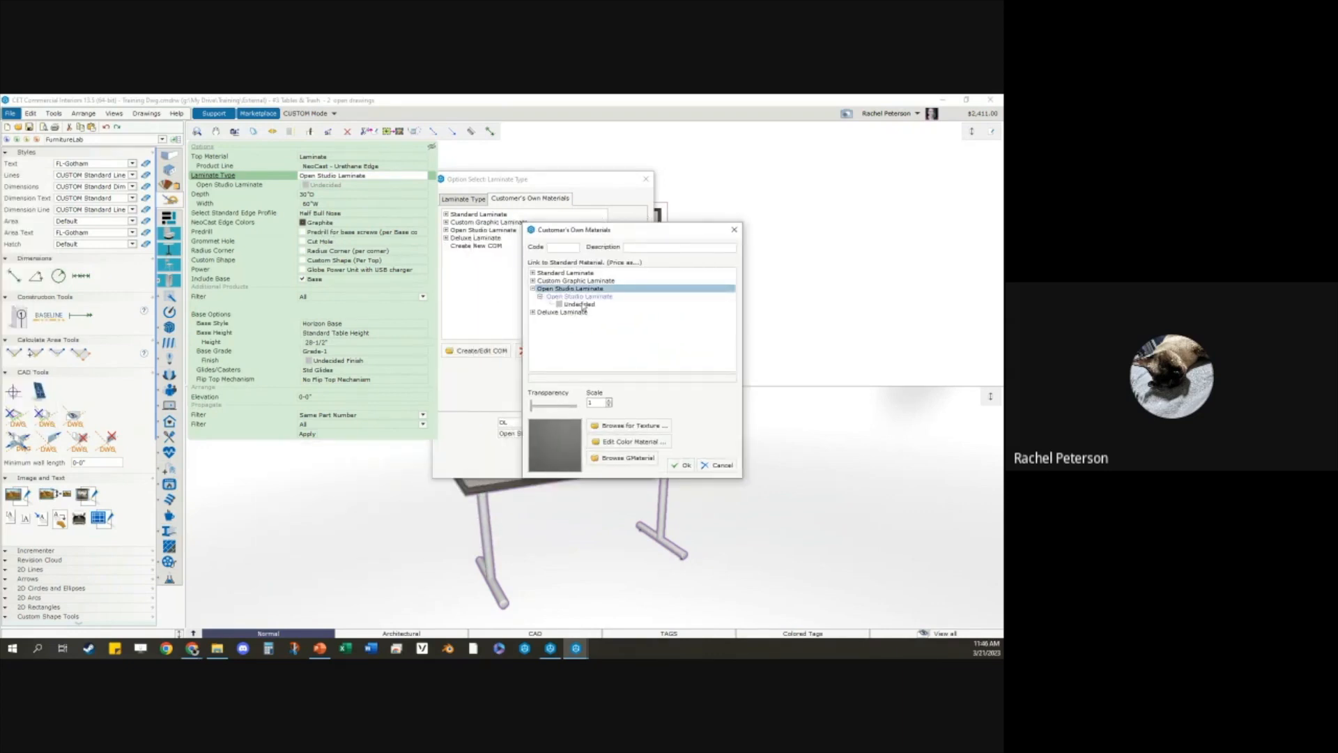
pyautogui.click(582, 305)
# Step: Load the GMaterial file Dizzy Dots-Orange-Purple.gm from the FL-OpenStudio Lam folder into the customer's own material
pyautogui.click(629, 457)
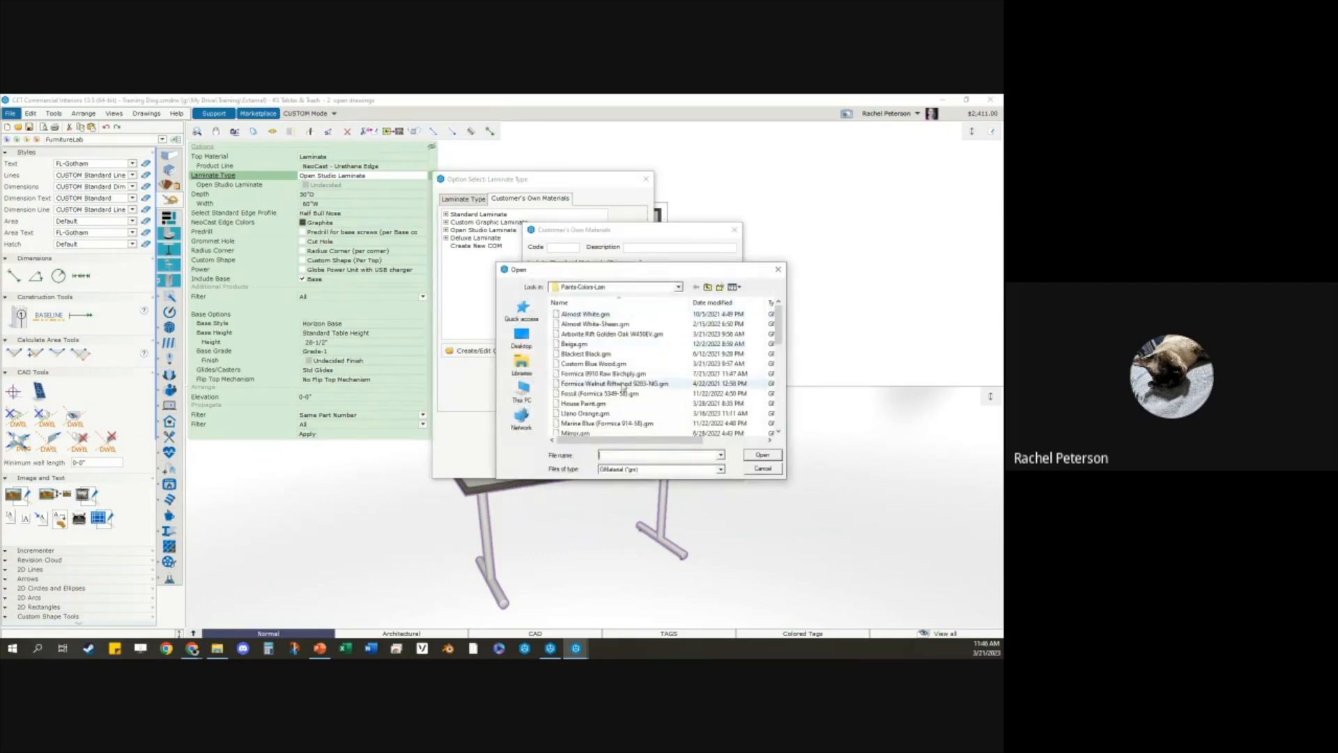
pyautogui.click(708, 287)
pyautogui.doubleClick(606, 354)
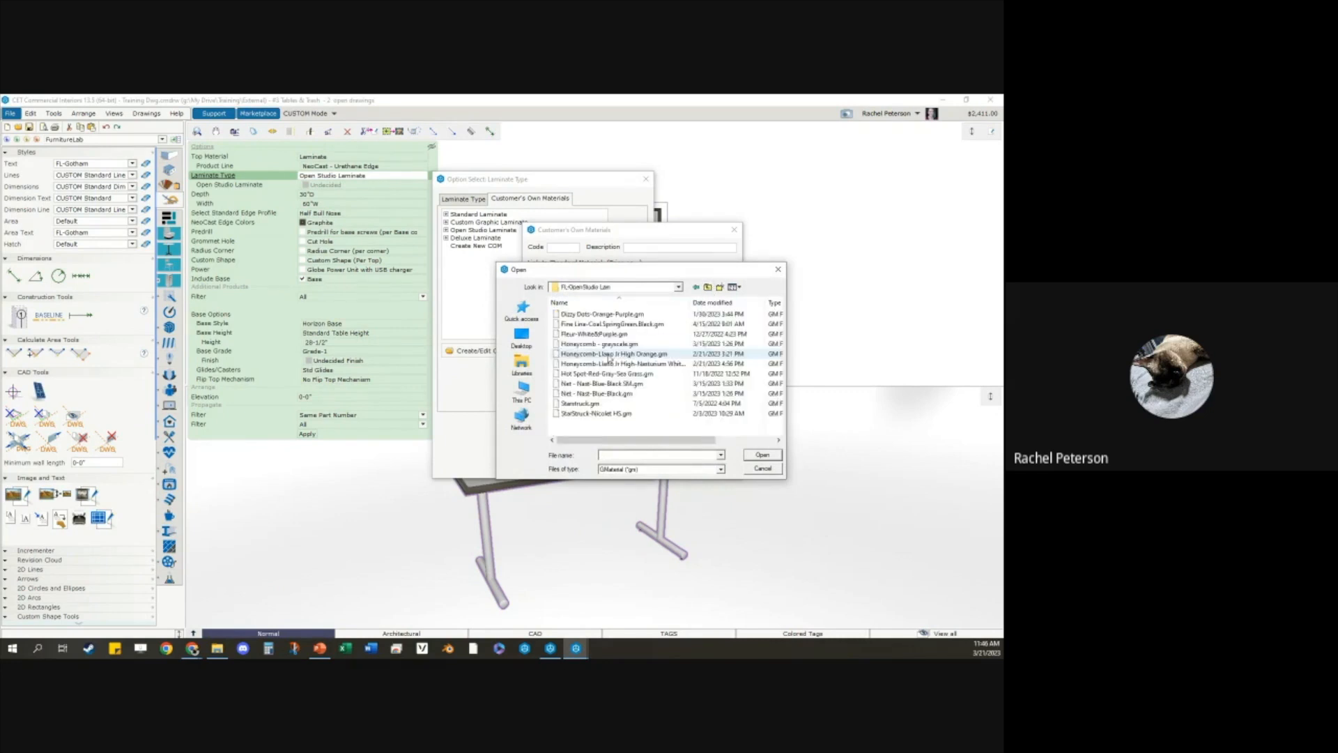
pyautogui.doubleClick(602, 315)
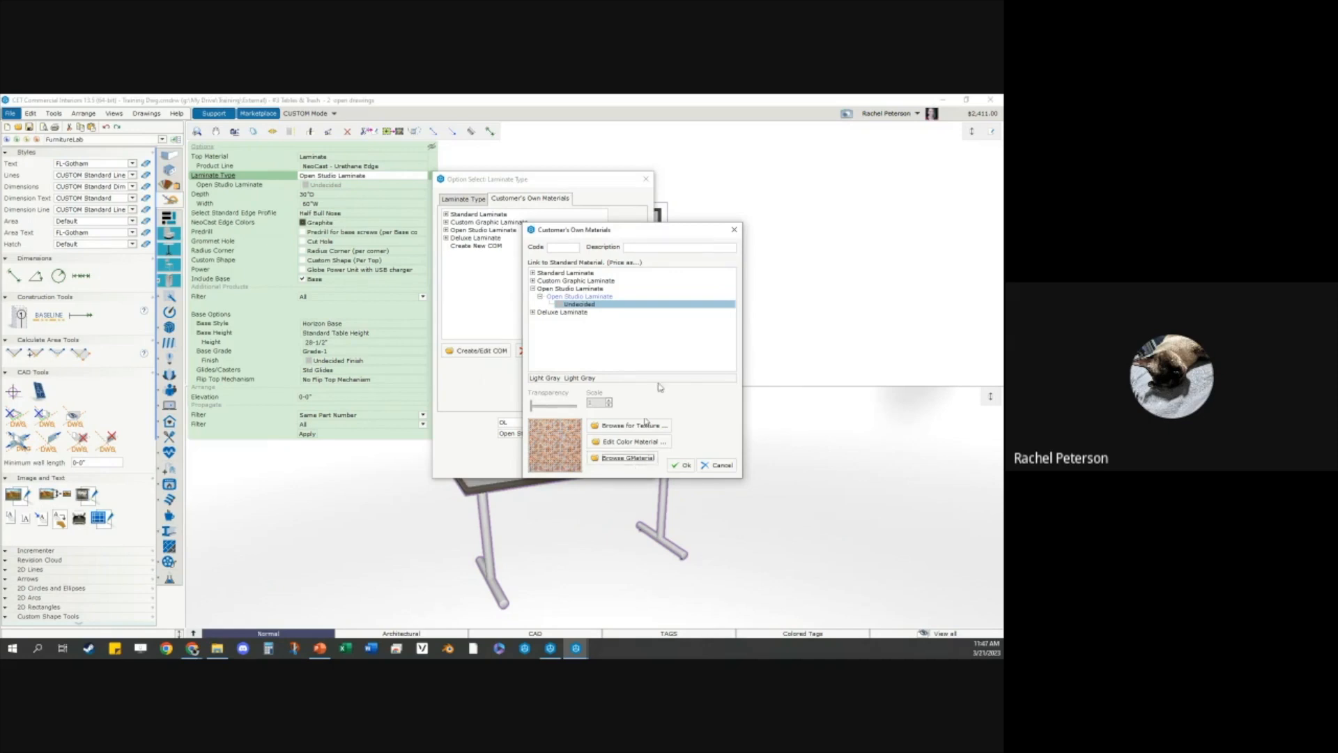
# Step: Give the customer's own material the code DIZZYDOTS and the saved pattern's web address as its description, and apply it to the tabletop
pyautogui.click(556, 248)
pyautogui.write('DOTS')
pyautogui.click(644, 247)
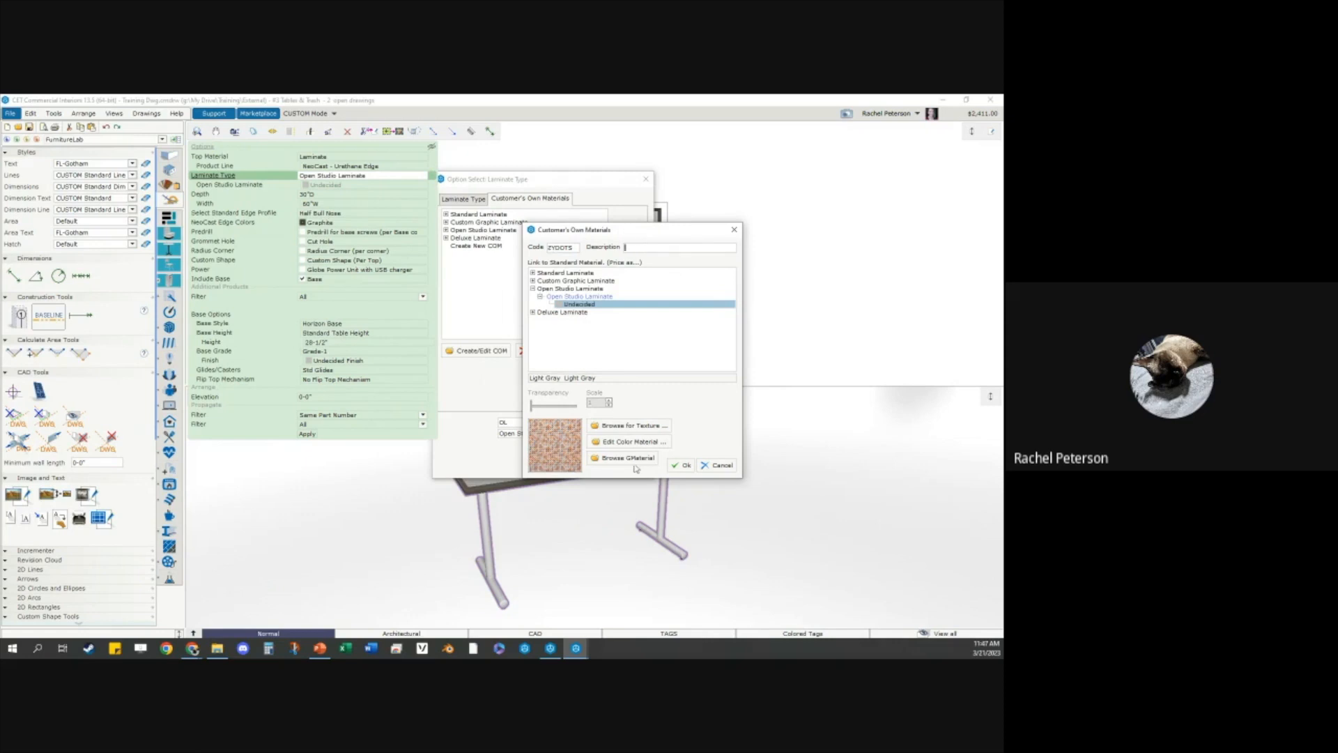
pyautogui.hotkey('alt', 'Tab')
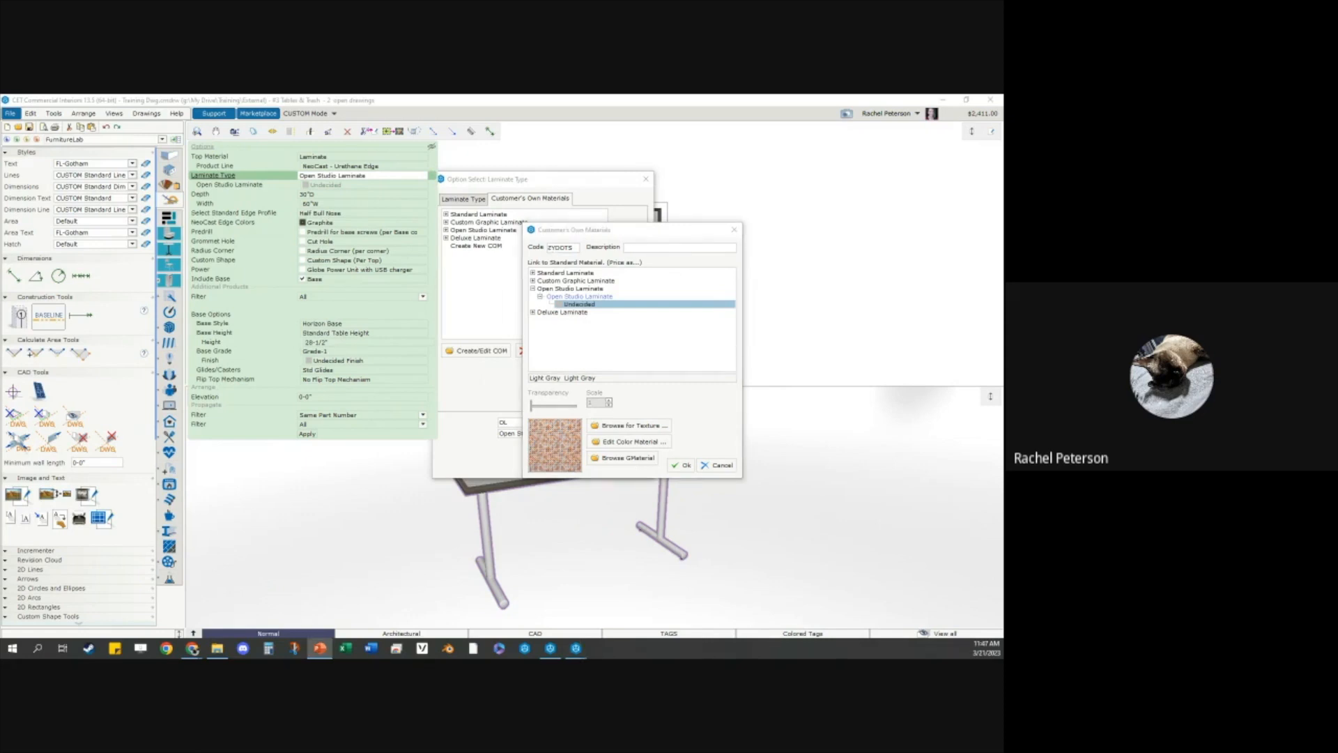
pyautogui.click(666, 248)
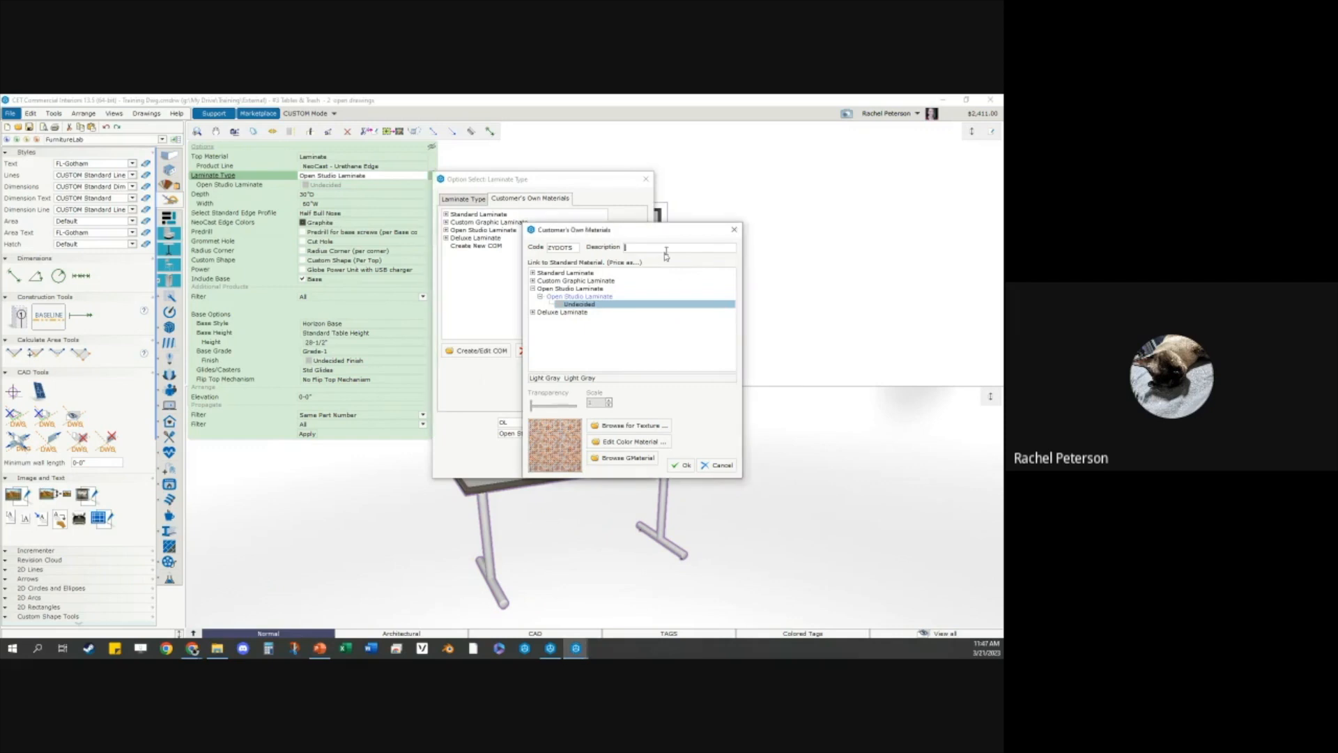
pyautogui.hotkey('ctrl', 'v')
pyautogui.click(676, 467)
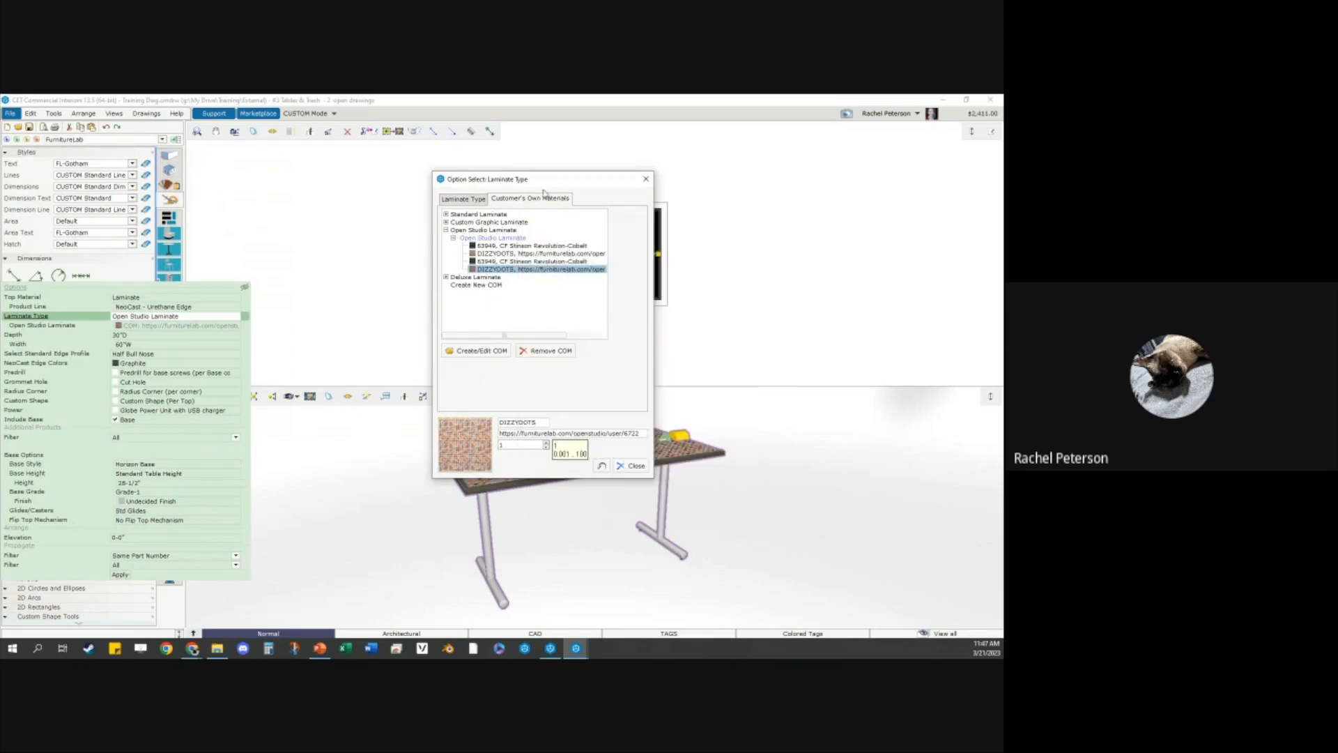
pyautogui.moveTo(540, 185); pyautogui.dragTo(299, 187)
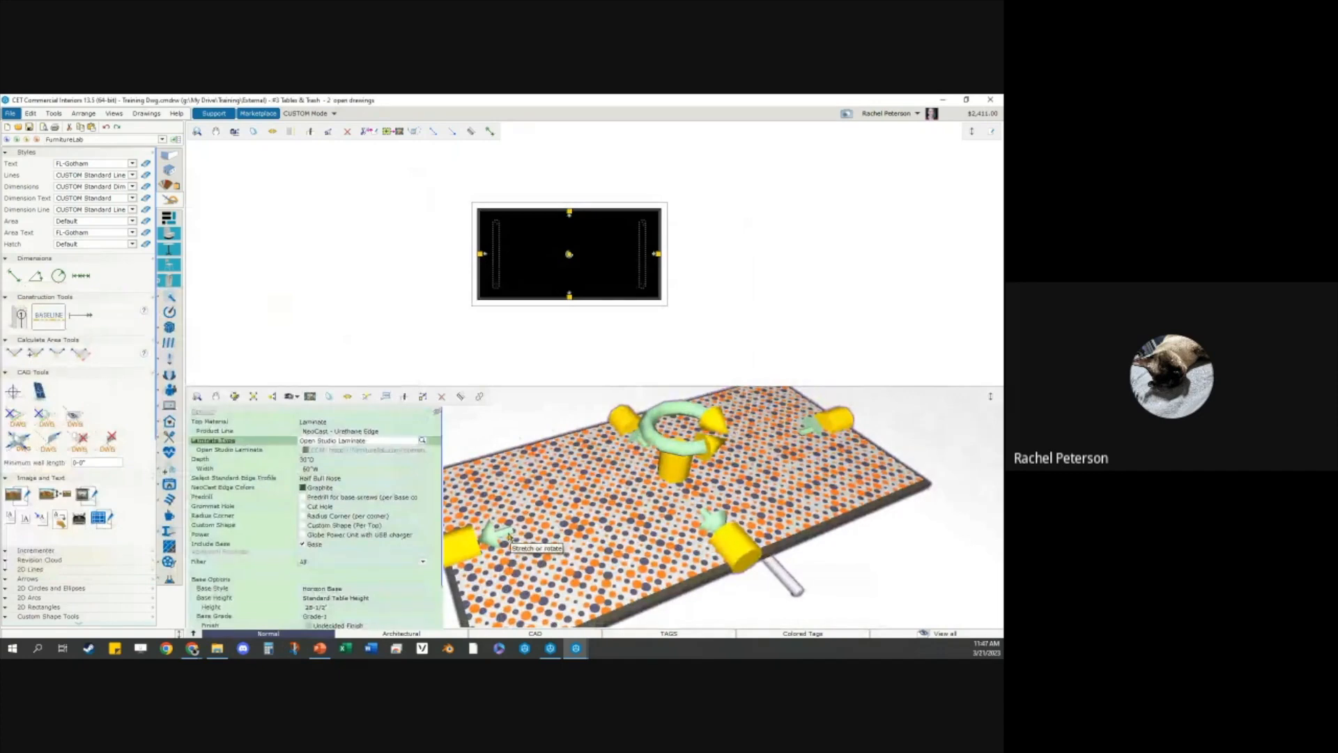
# Step: Place a furniturelab Round table in the plan, to the right of the rectangular table
pyautogui.hotkey('alt', 'Tab')
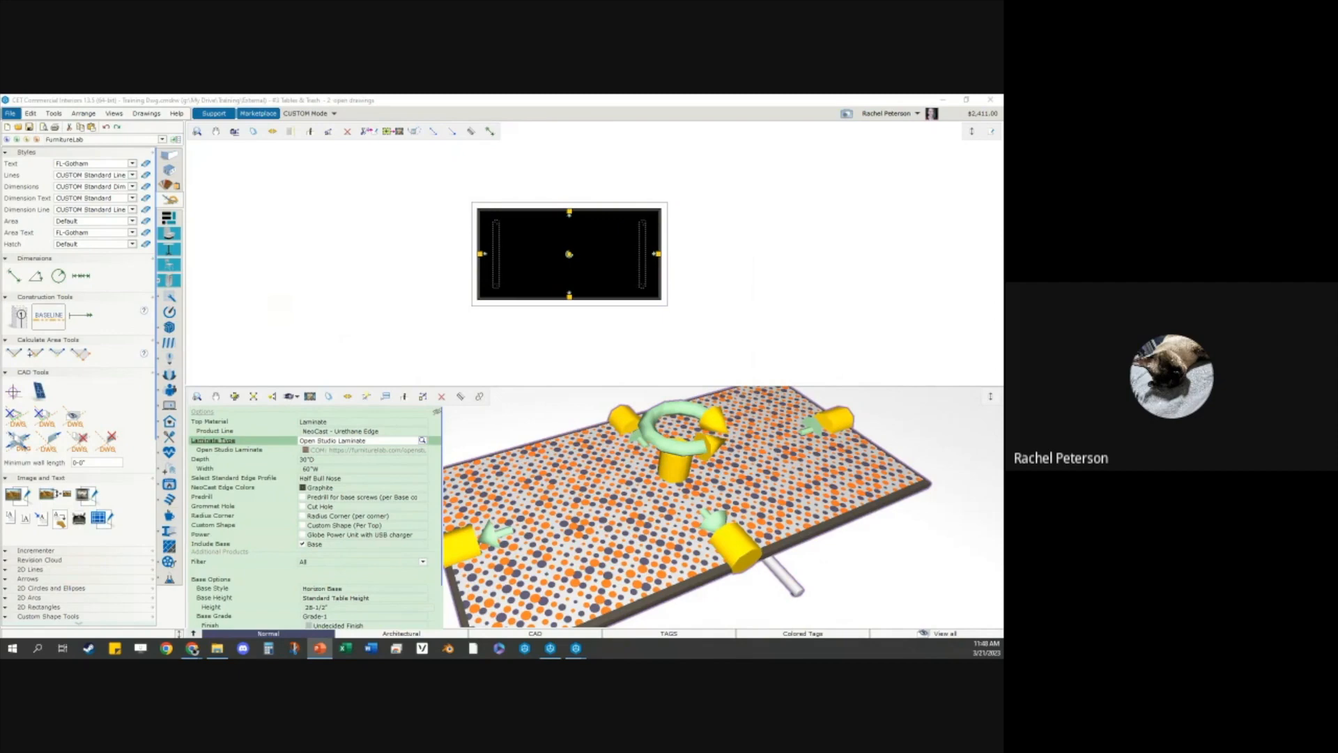
pyautogui.scroll(-2, 615, 477)
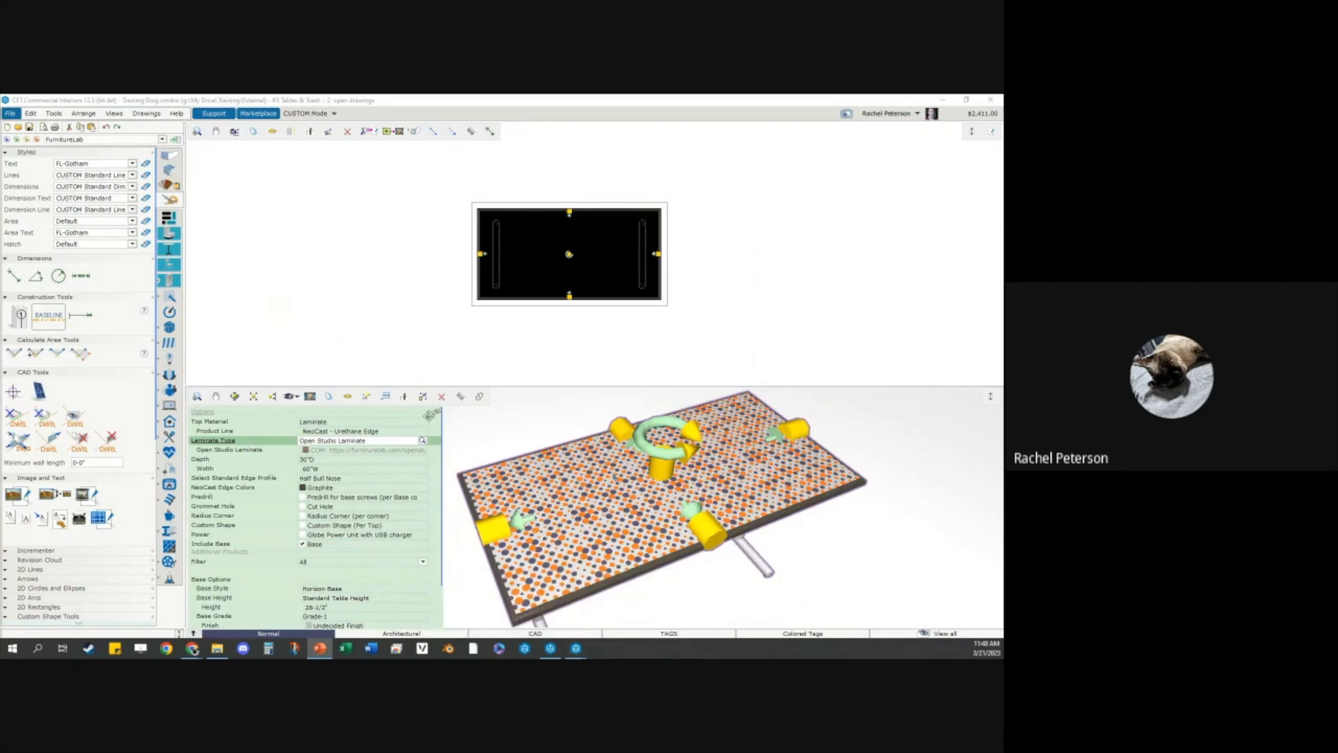
pyautogui.click(169, 250)
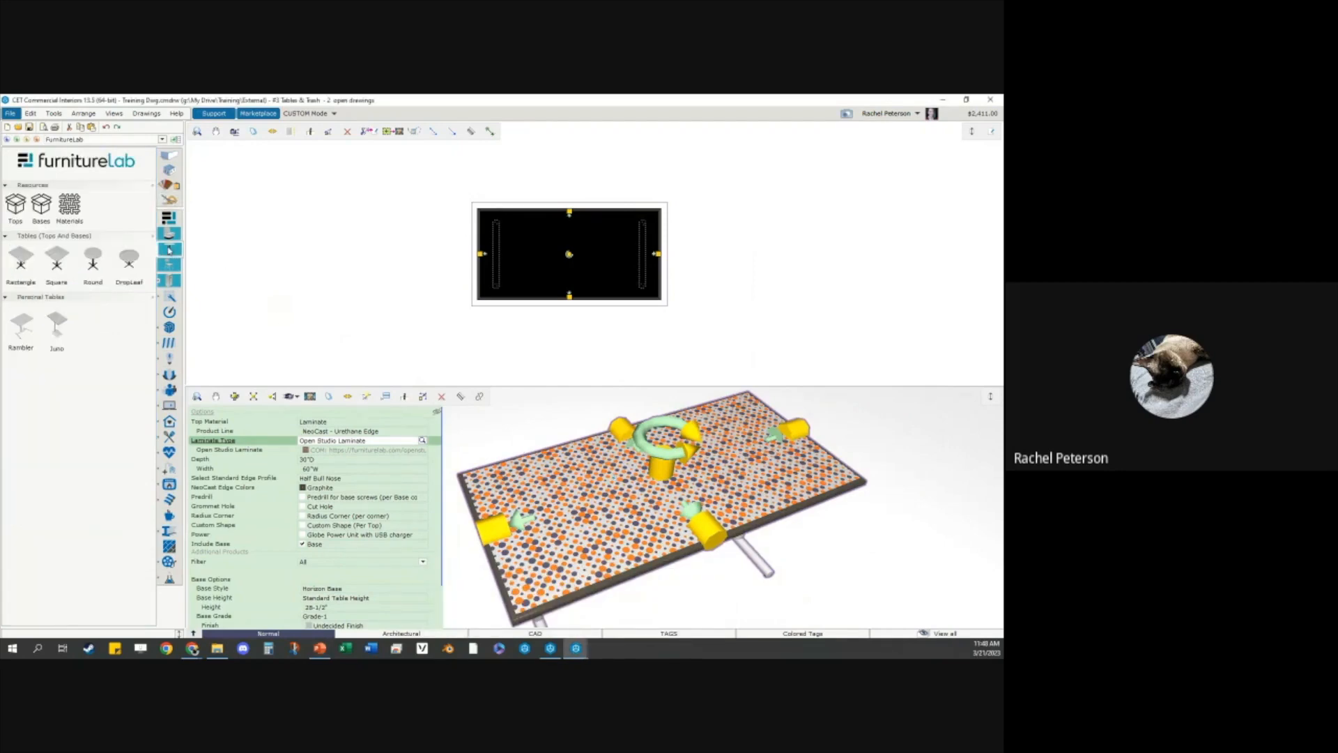
pyautogui.click(93, 263)
pyautogui.click(876, 258)
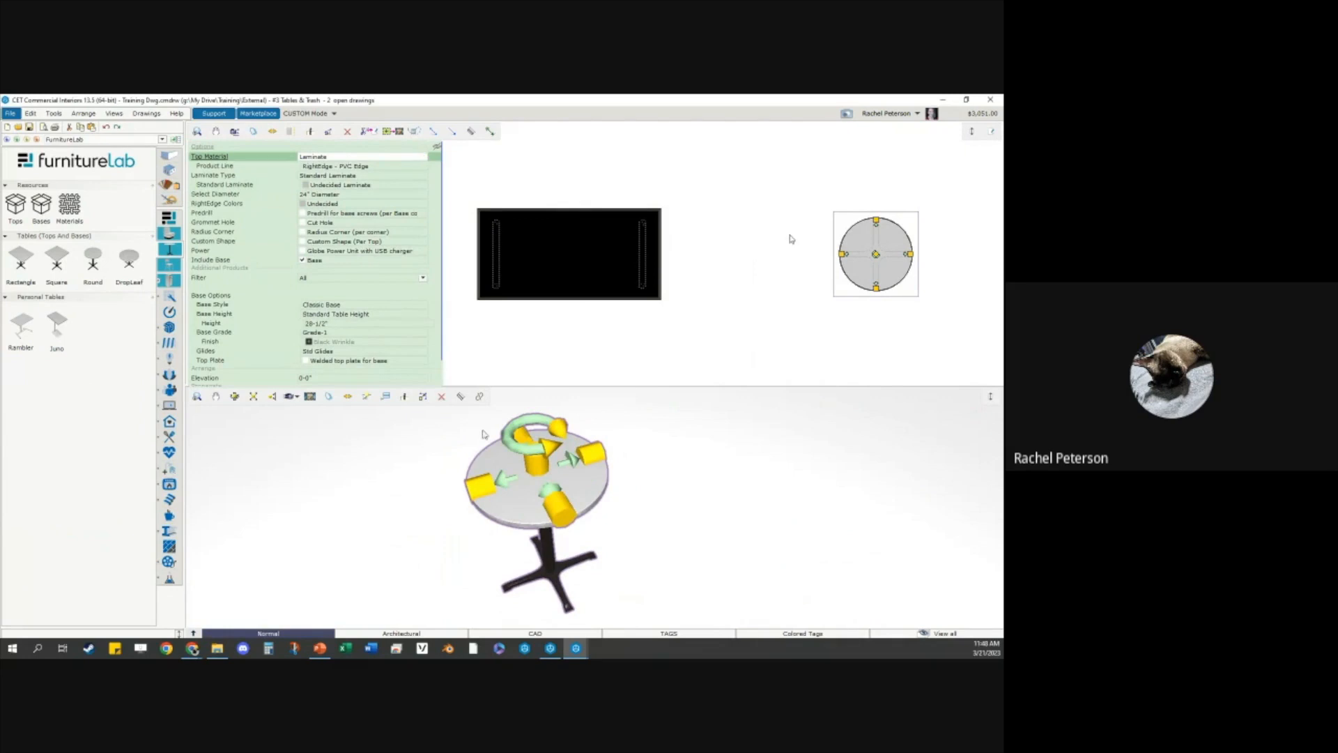
# Step: Set the round table's base style to Metro Base and its base height to Bar Table Height
pyautogui.scroll(-2, 485, 435)
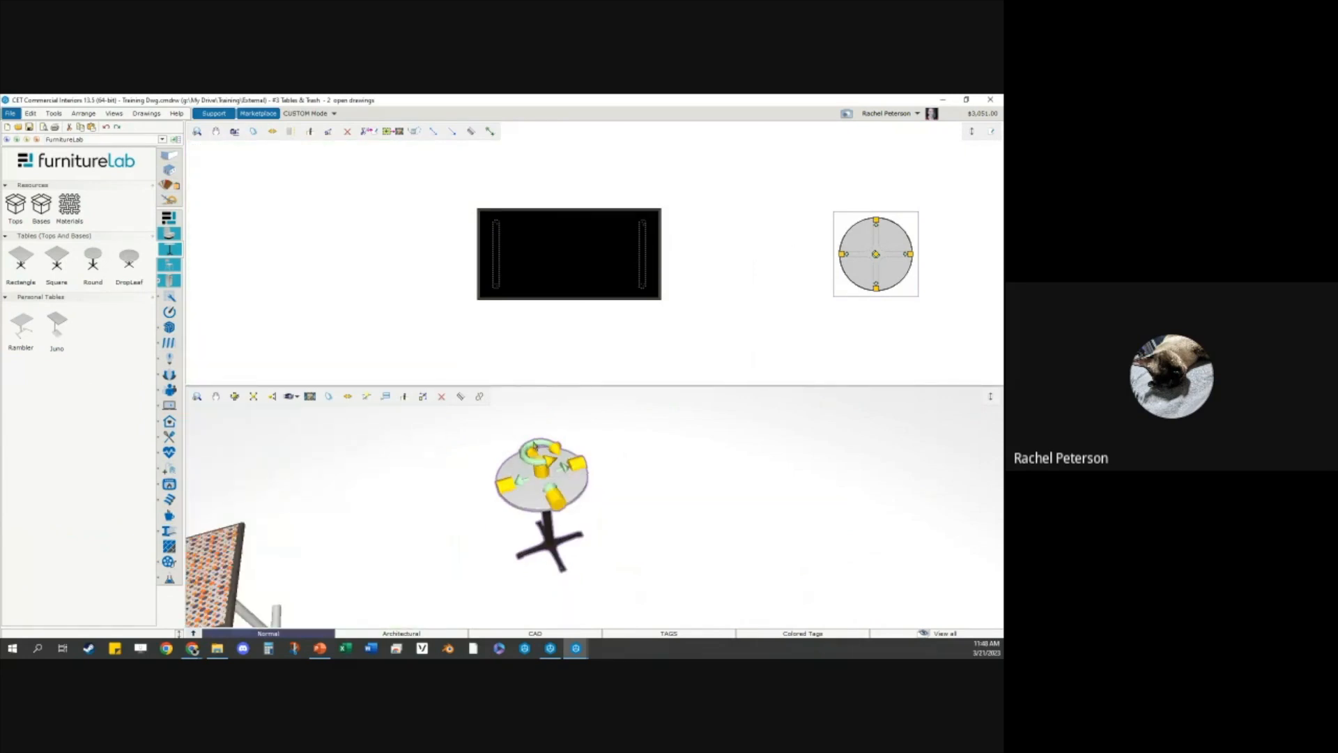
pyautogui.click(345, 570)
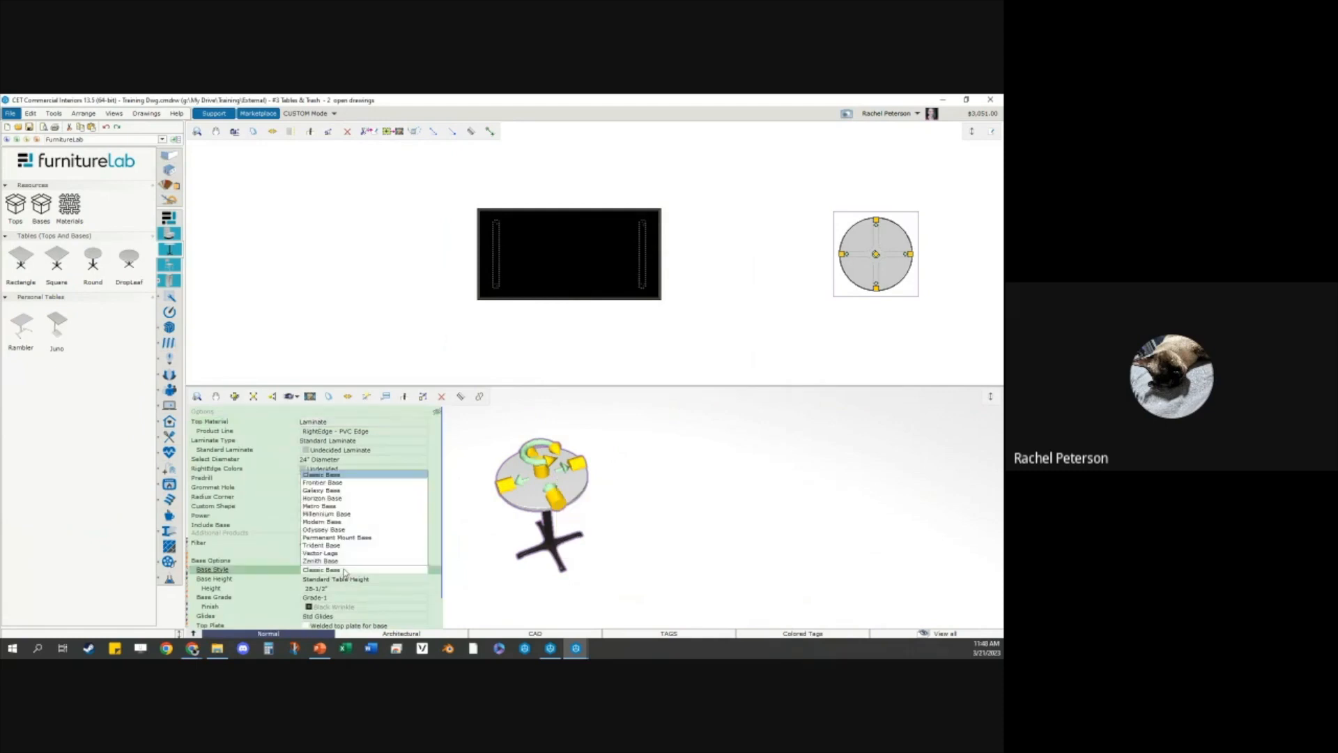
pyautogui.click(321, 506)
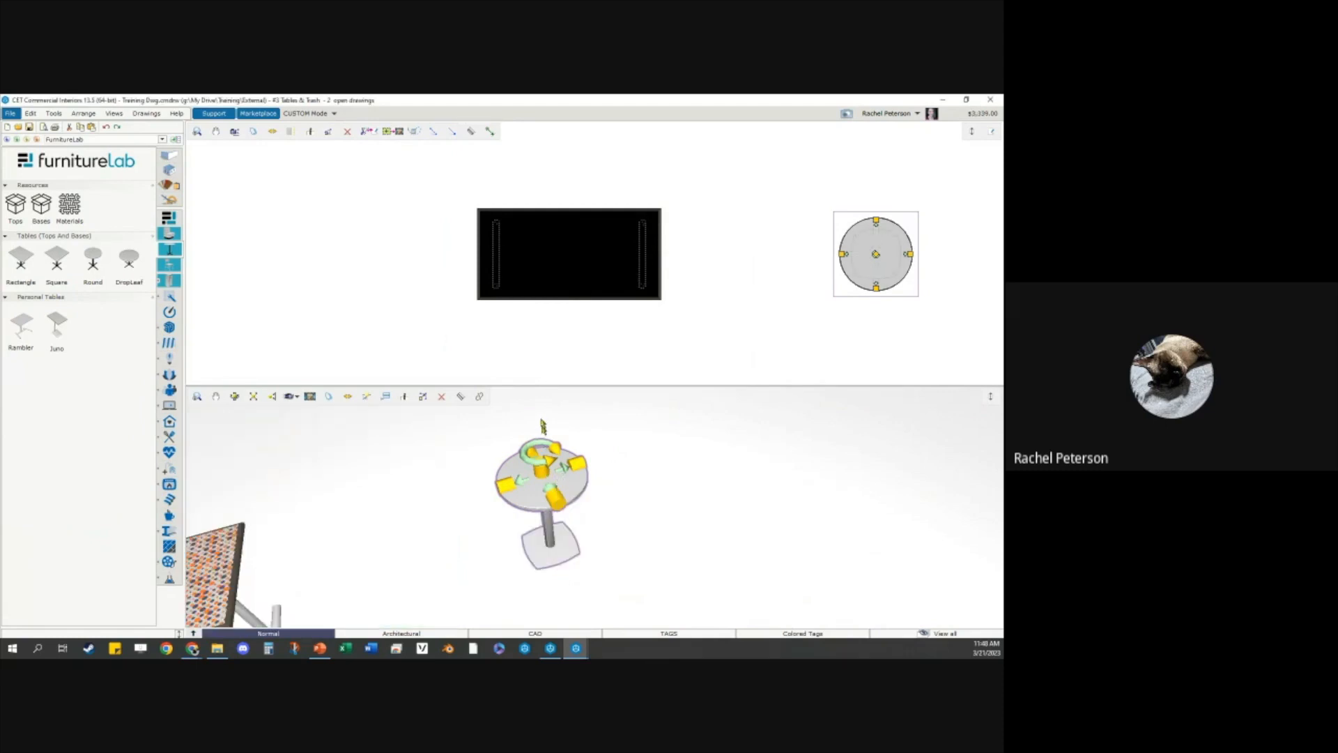
pyautogui.click(362, 589)
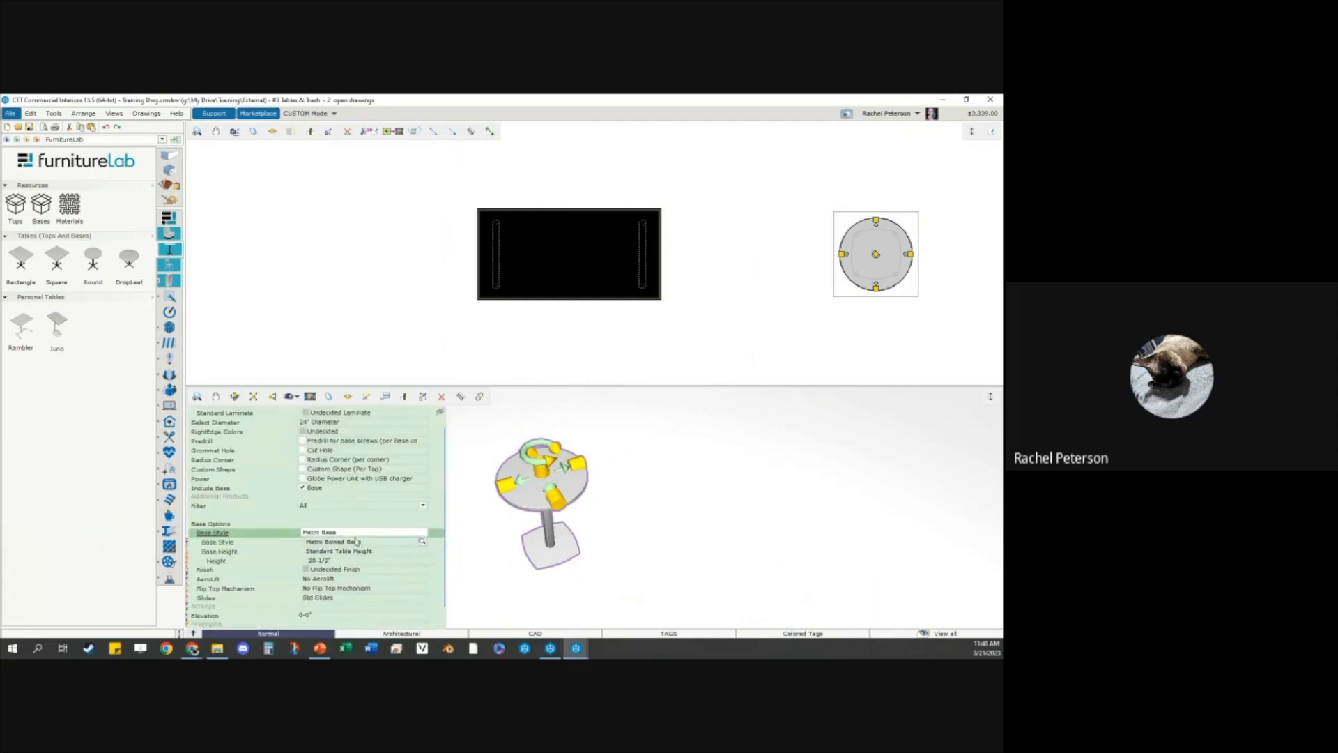
pyautogui.click(331, 575)
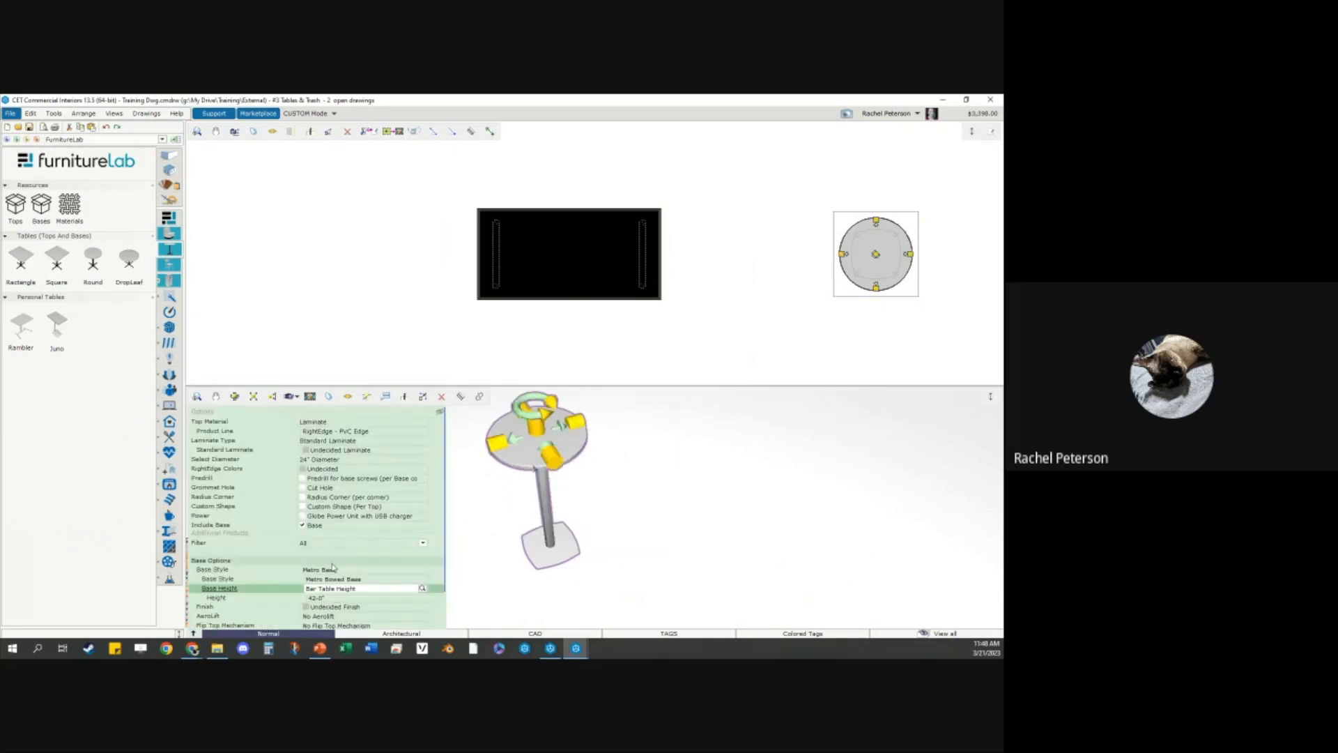
pyautogui.scroll(-2, 313, 544)
pyautogui.click(328, 551)
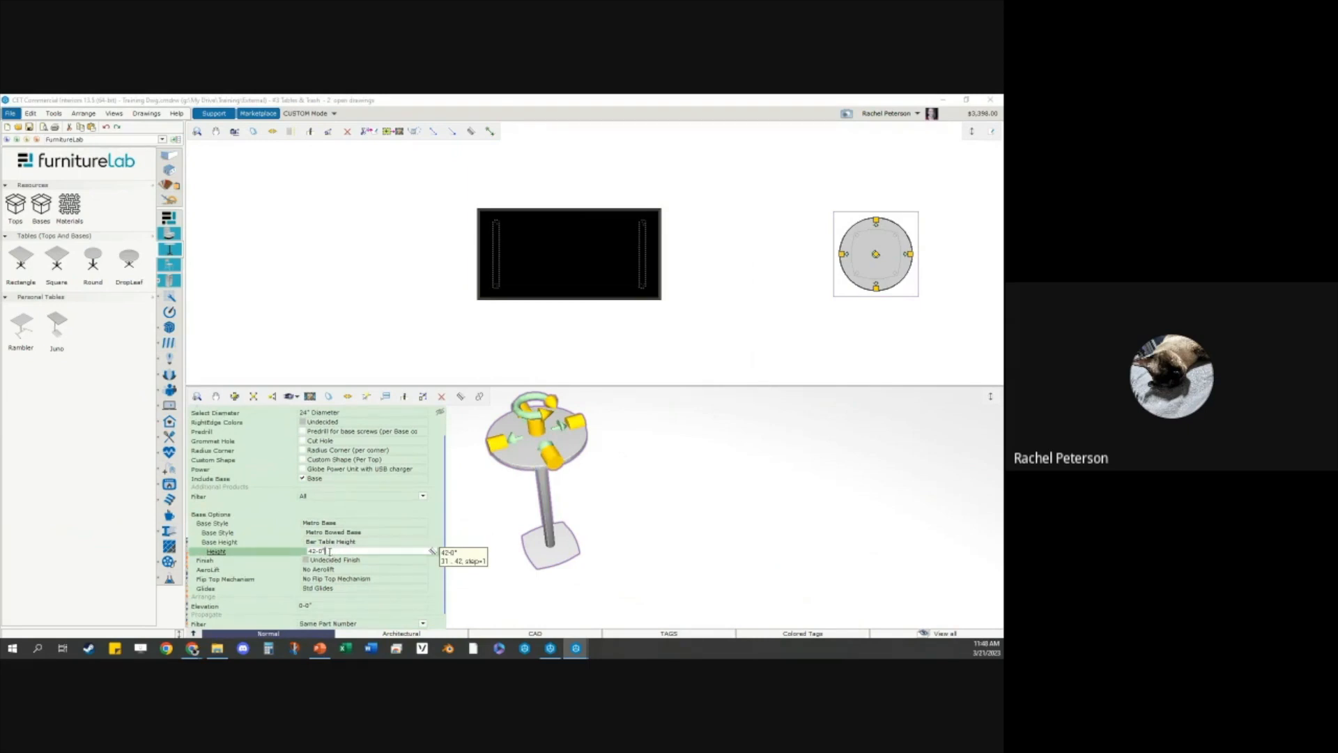
pyautogui.press('Return')
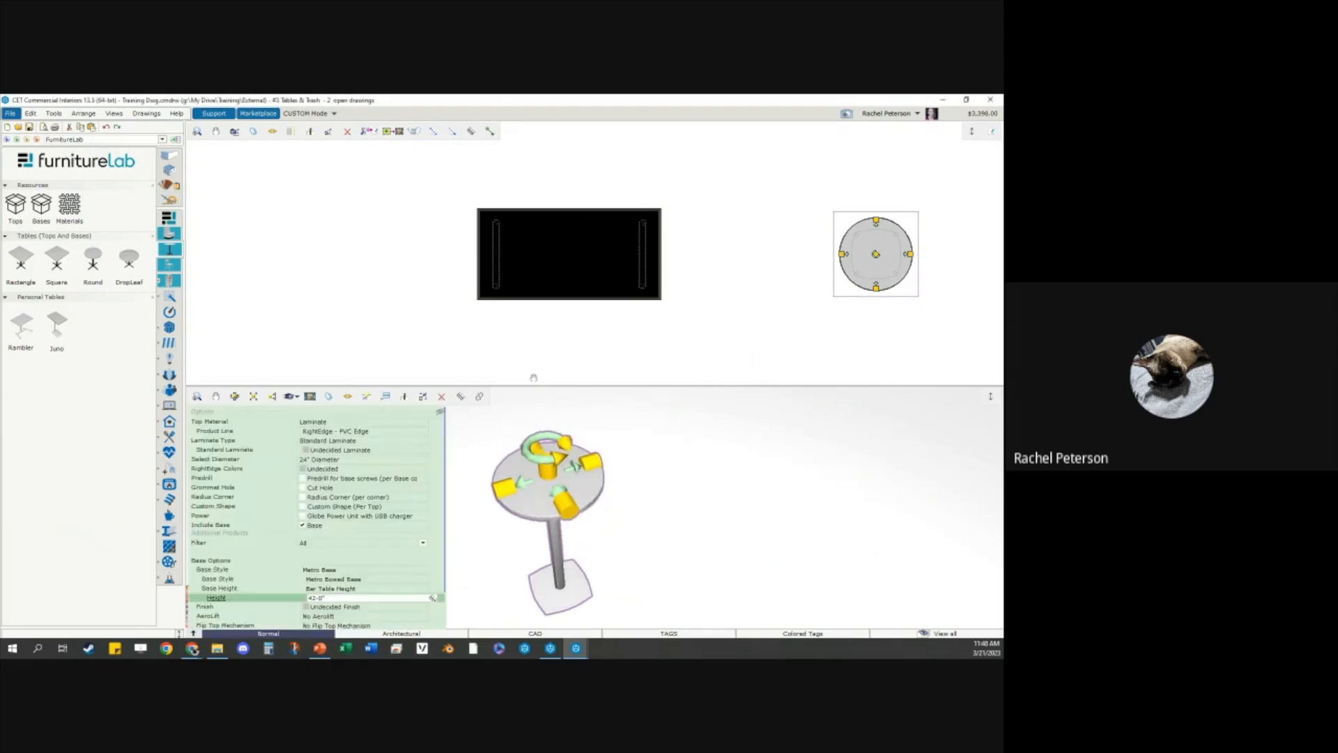
# Step: Set the round tabletop's diameter to 36 inches
pyautogui.click(356, 459)
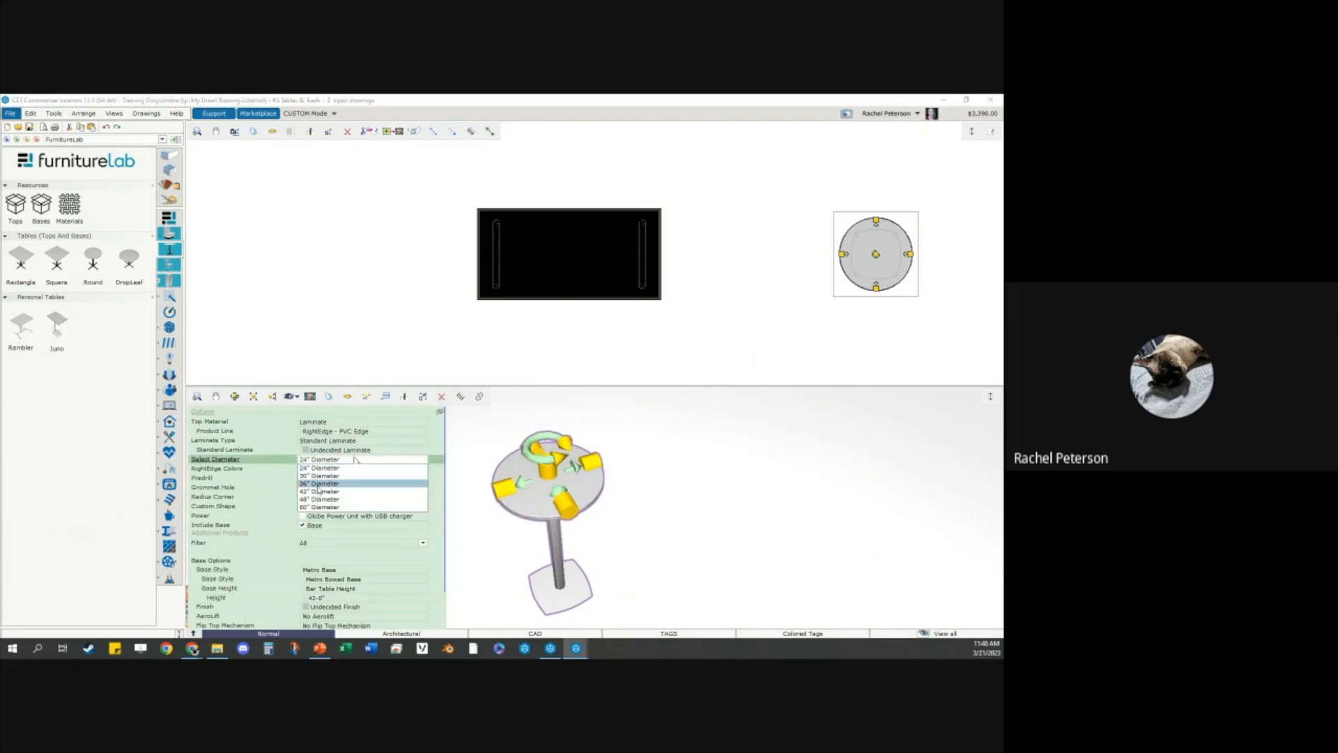
pyautogui.click(319, 483)
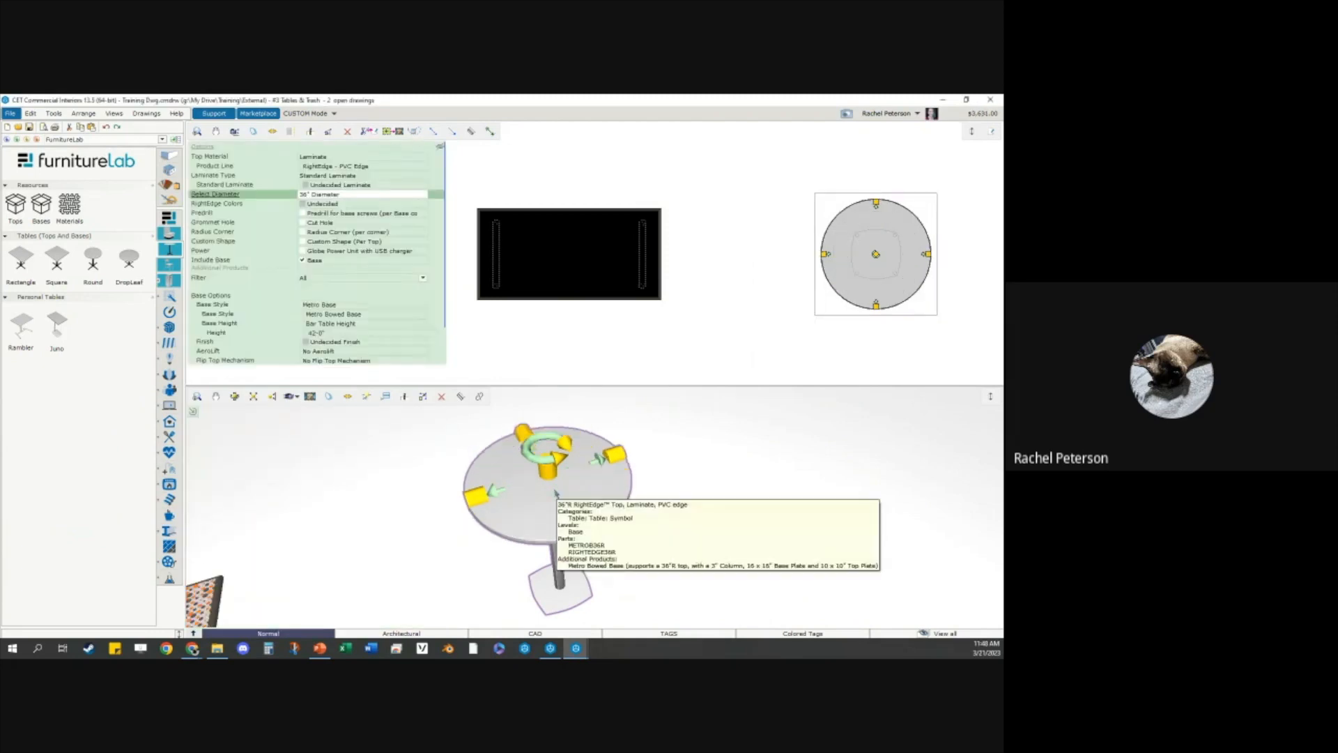
pyautogui.click(681, 510)
pyautogui.click(581, 492)
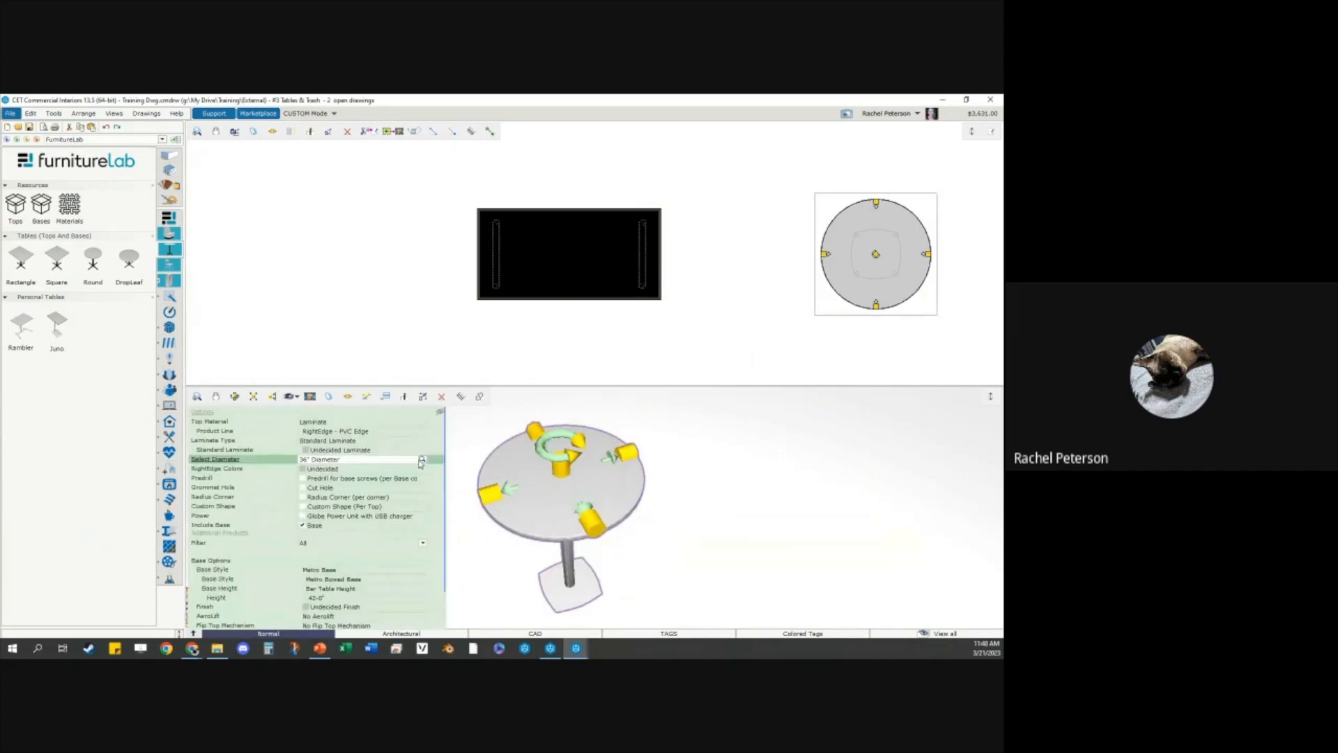
# Step: Change the round table's laminate type to Custom Graphic Laminate
pyautogui.click(347, 444)
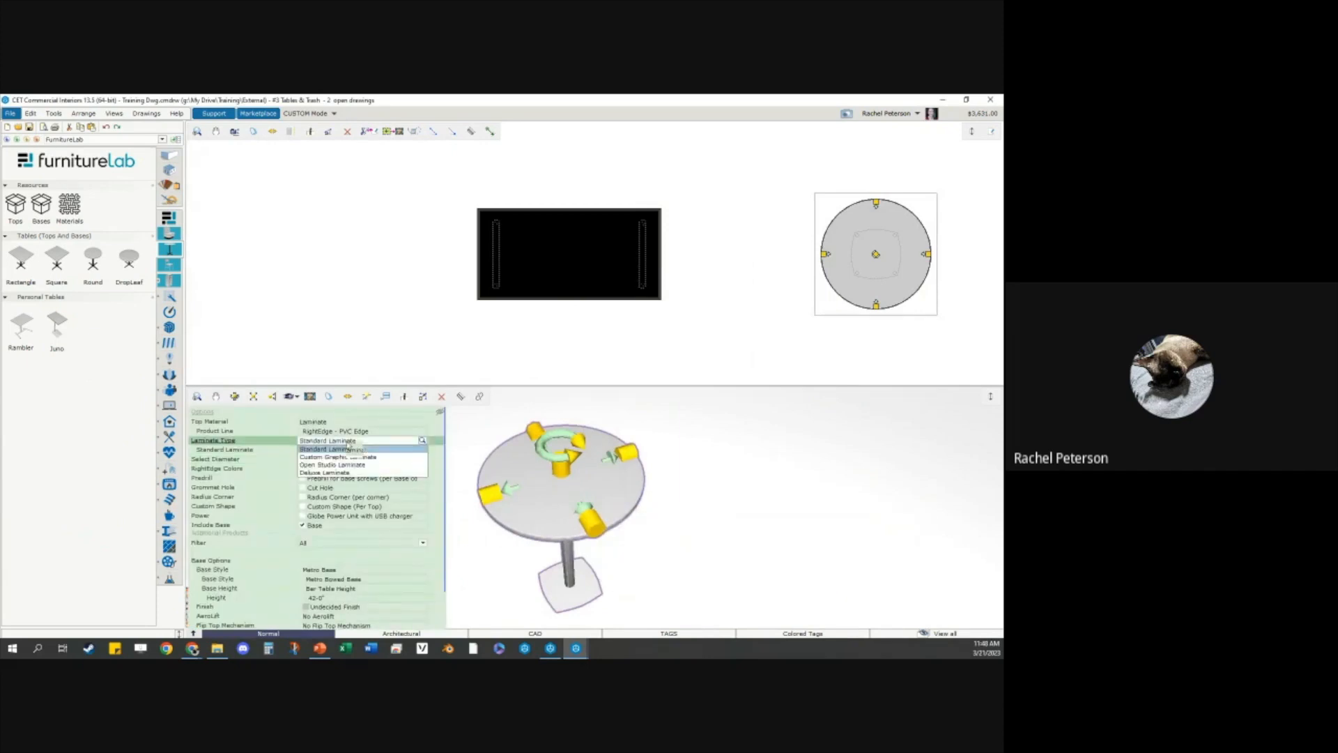
pyautogui.click(345, 458)
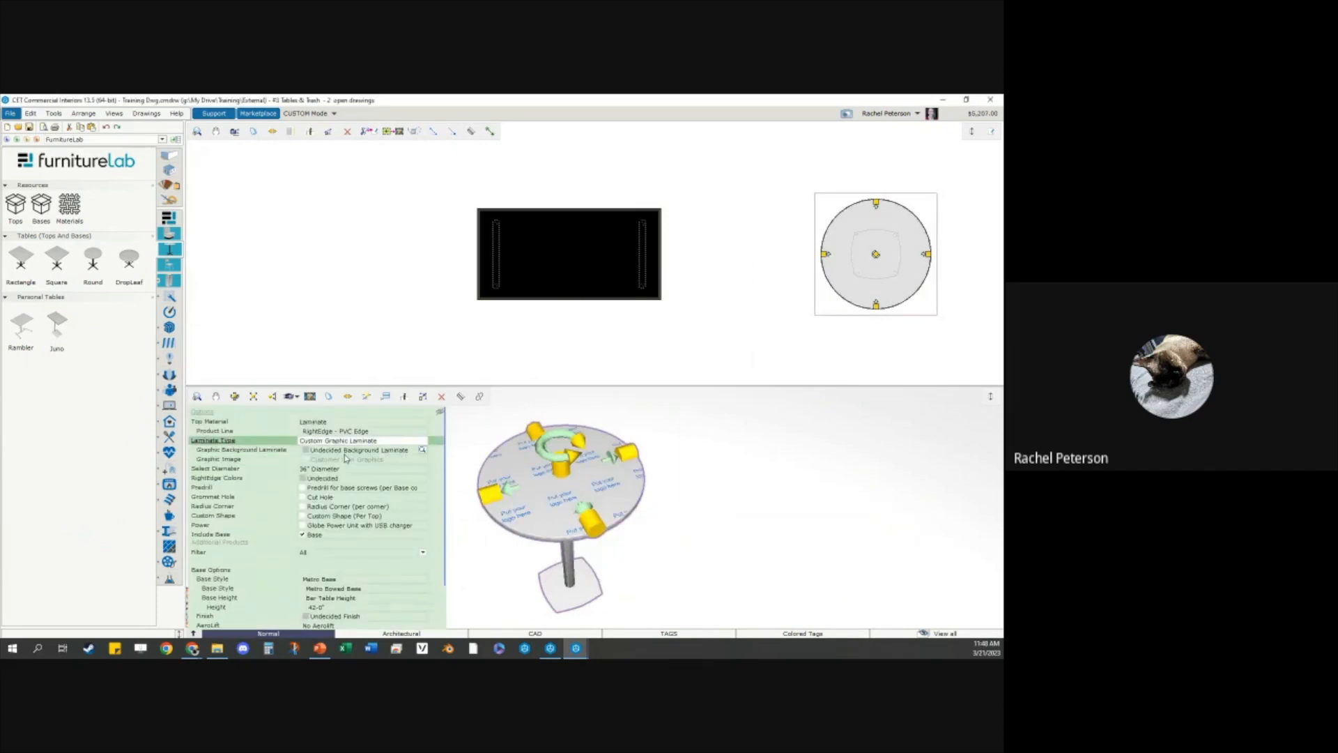
pyautogui.click(466, 528)
pyautogui.click(570, 520)
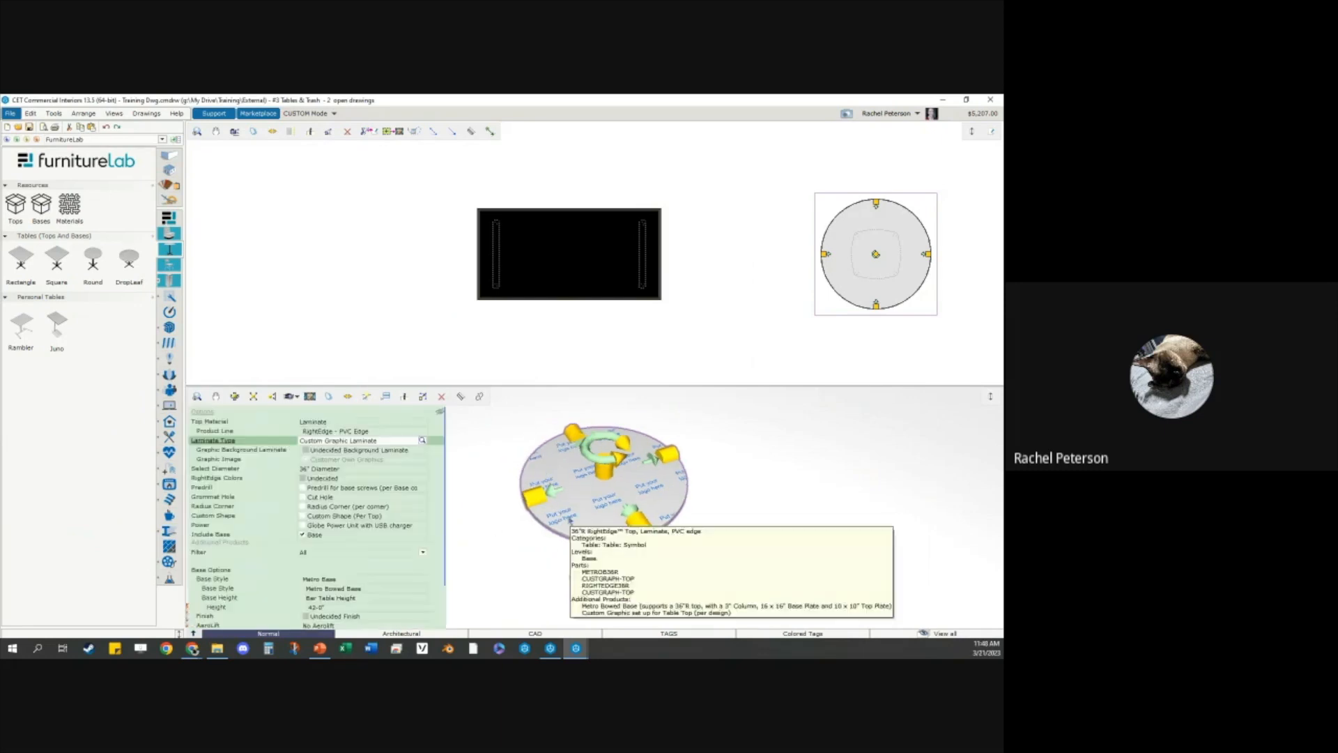
# Step: Set the graphic background laminate to Pattern Graphic Backgrounds with the Maroochy Brush pattern
pyautogui.click(373, 450)
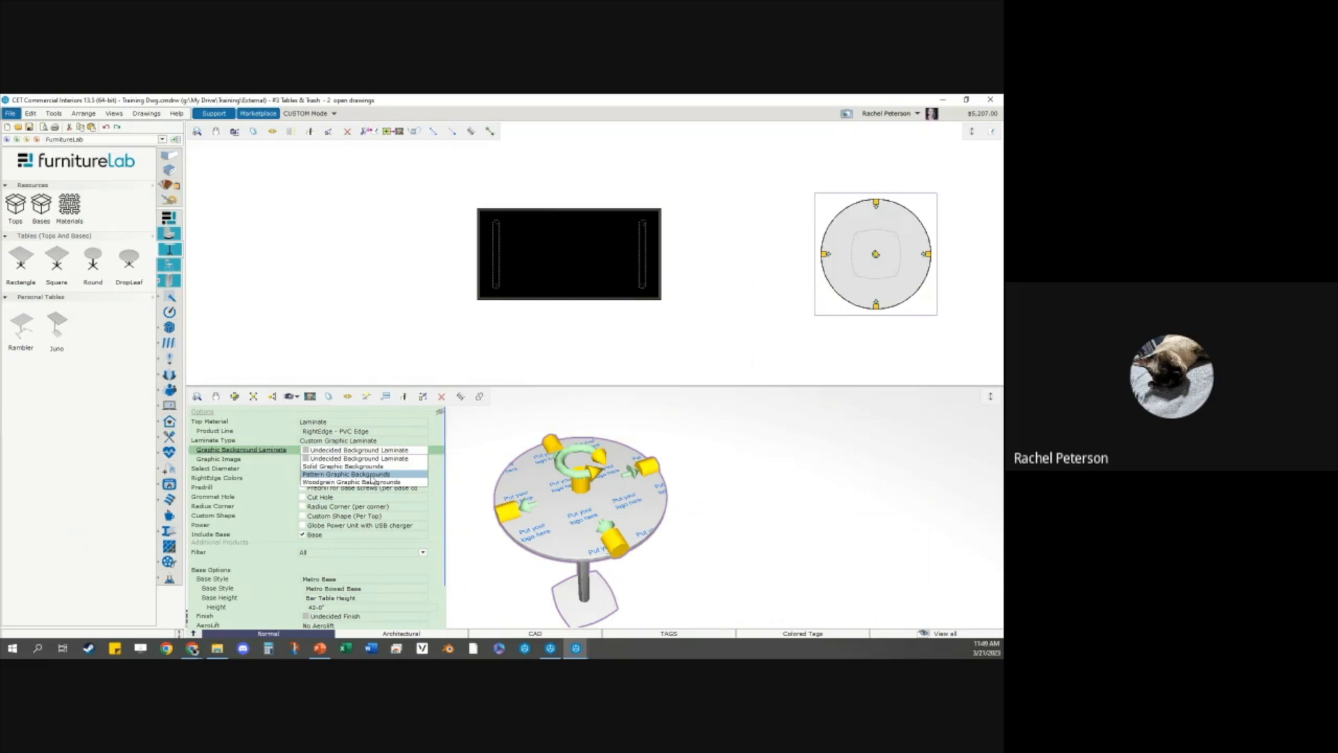
pyautogui.click(372, 475)
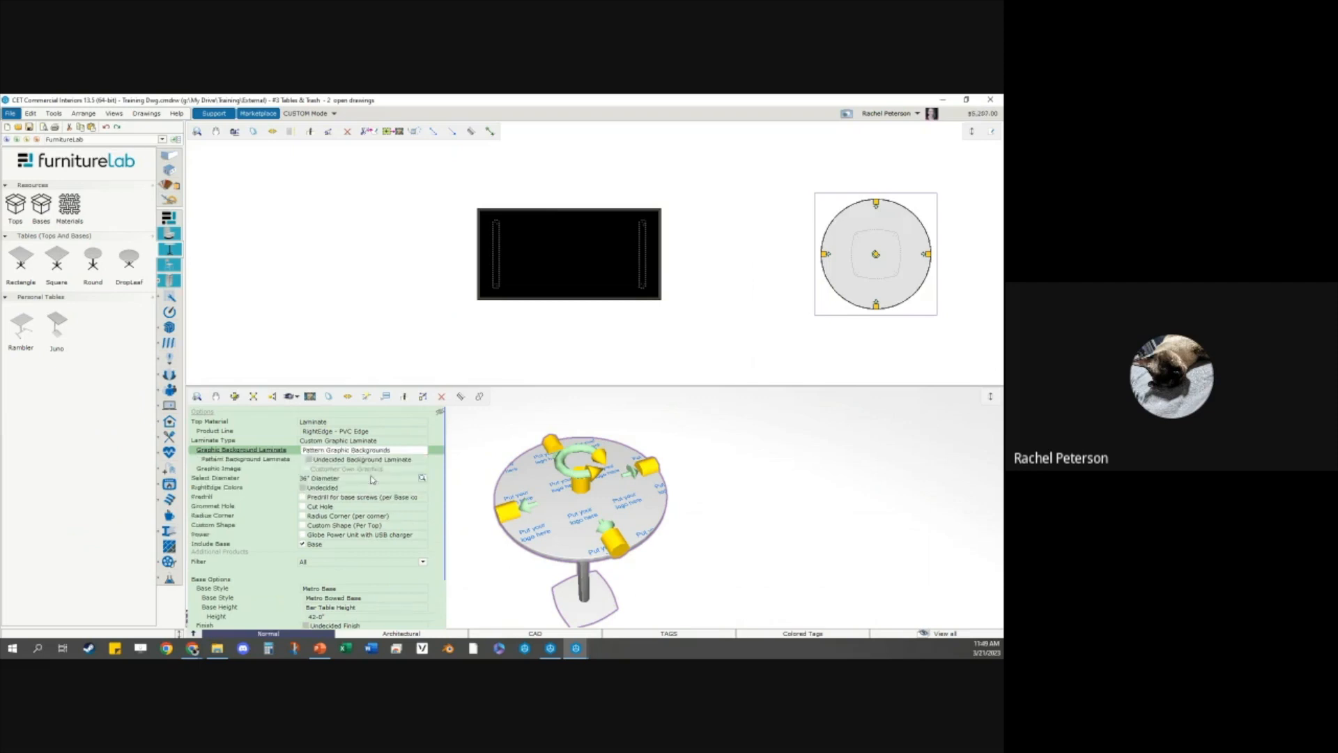
pyautogui.click(367, 460)
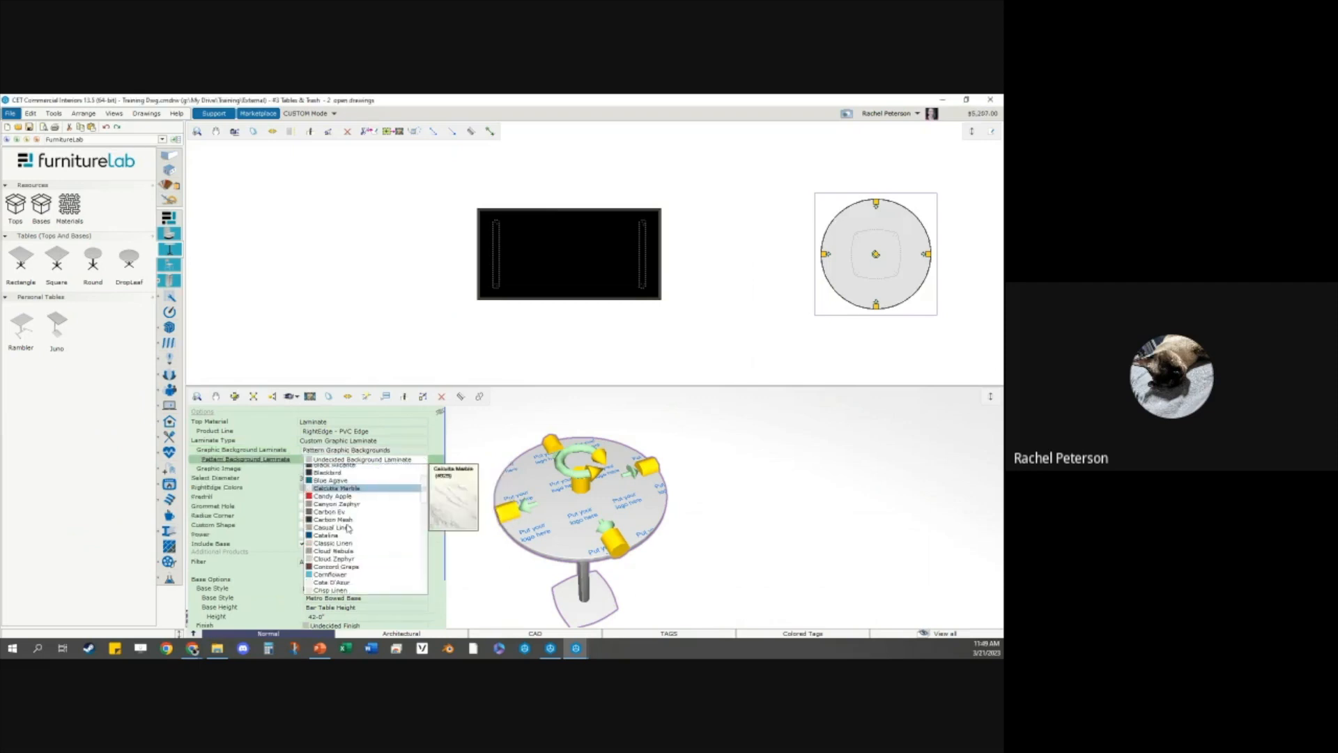
pyautogui.click(357, 466)
pyautogui.click(355, 463)
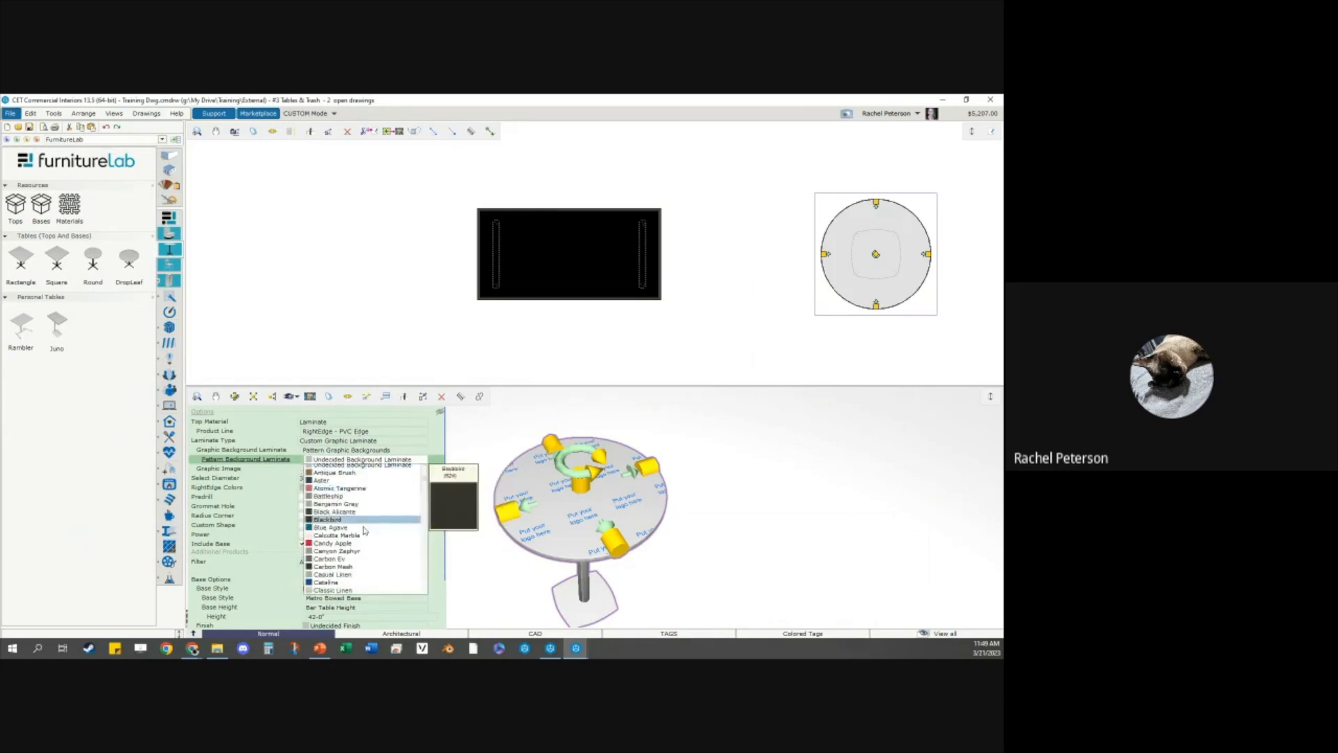
pyautogui.scroll(-6, 364, 524)
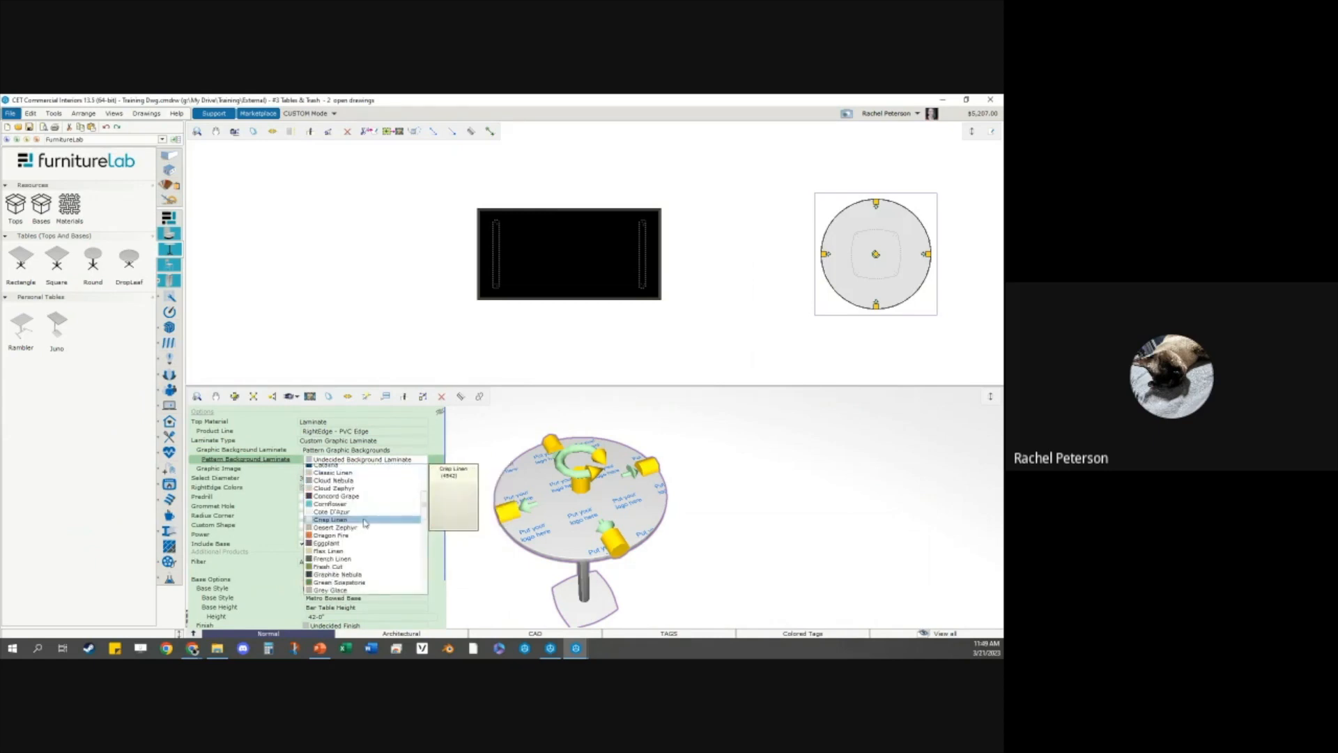
pyautogui.click(359, 544)
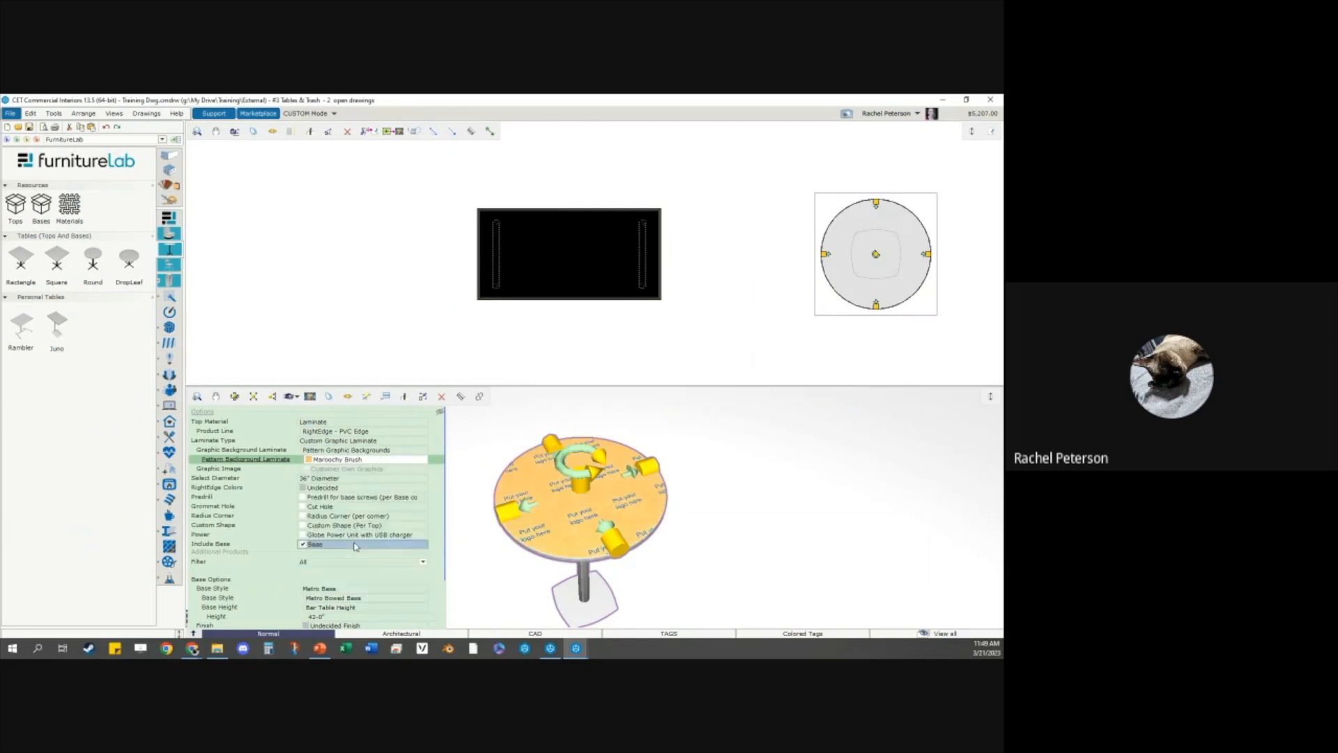
# Step: Set the round table's RightEdge color to Graphite (008)
pyautogui.click(350, 487)
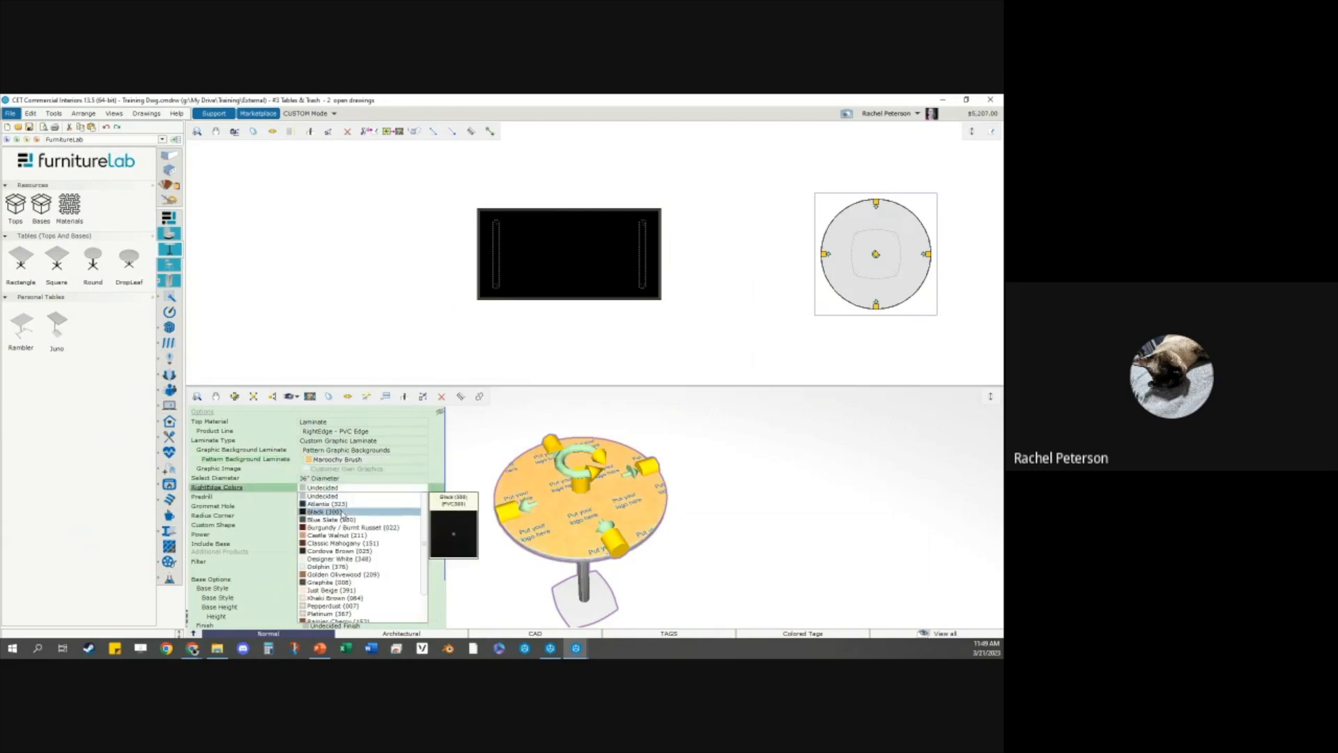
pyautogui.click(328, 582)
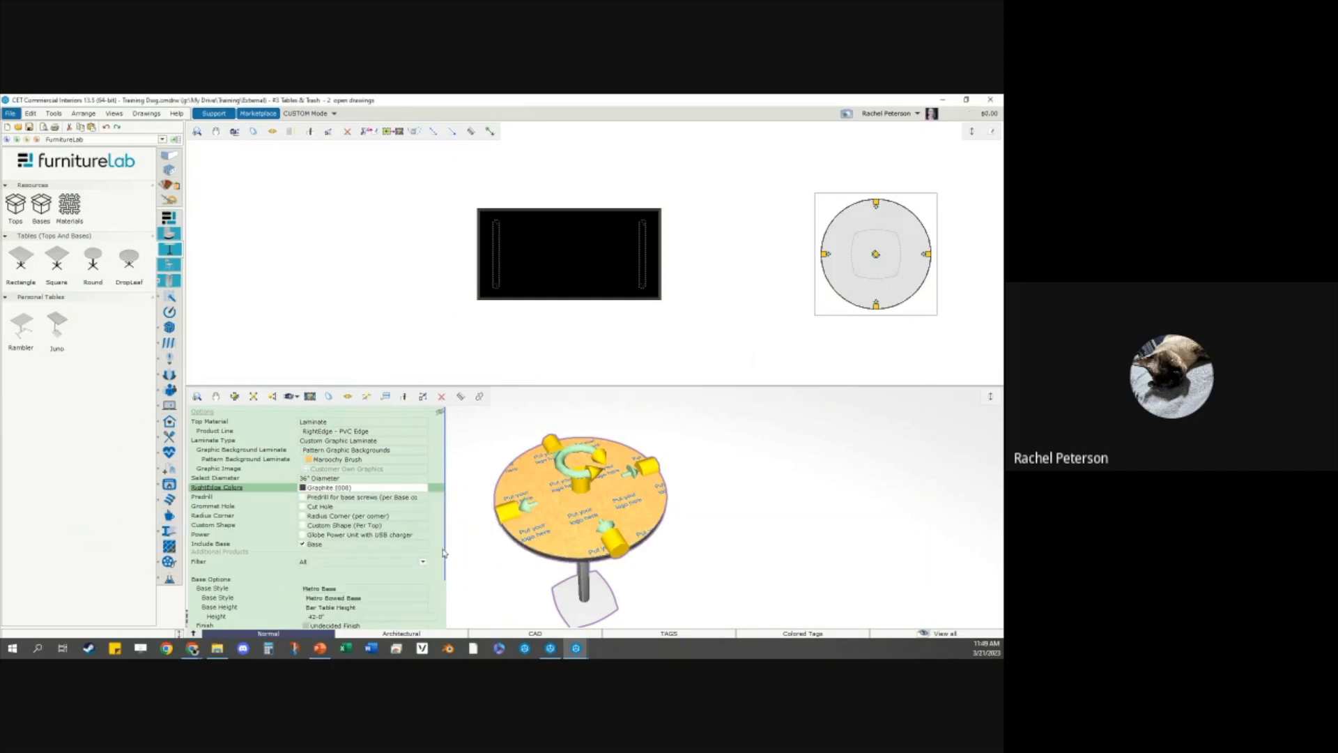
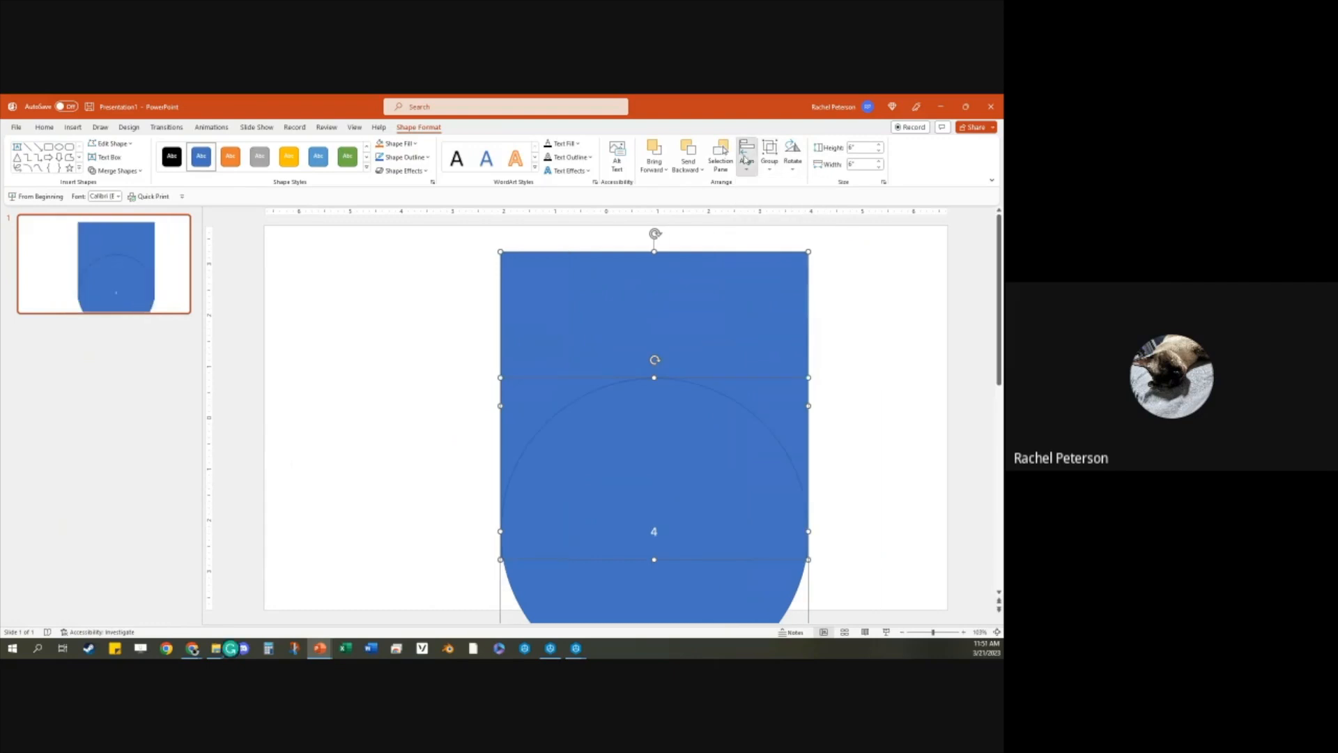
# Step: In PowerPoint, align the square and circle by their middles and delete the number 4 from the shape
pyautogui.click(773, 245)
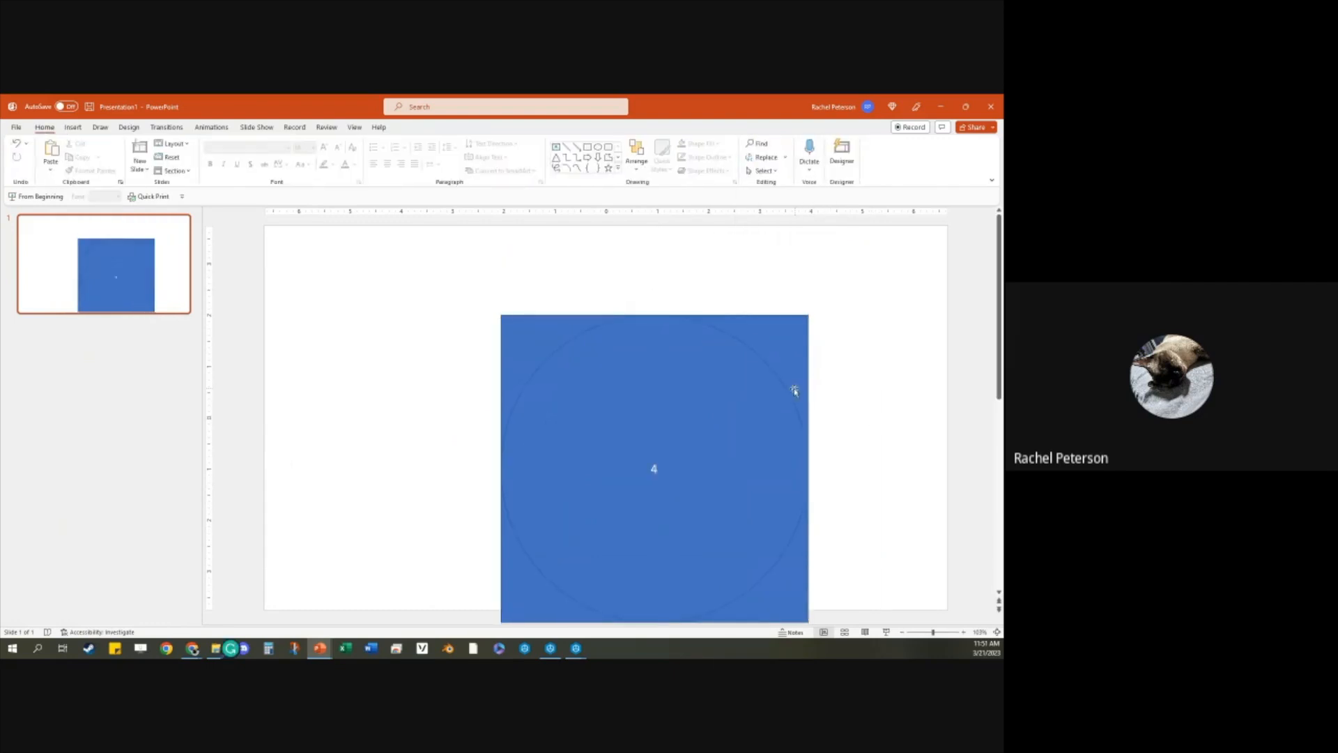
pyautogui.click(655, 469)
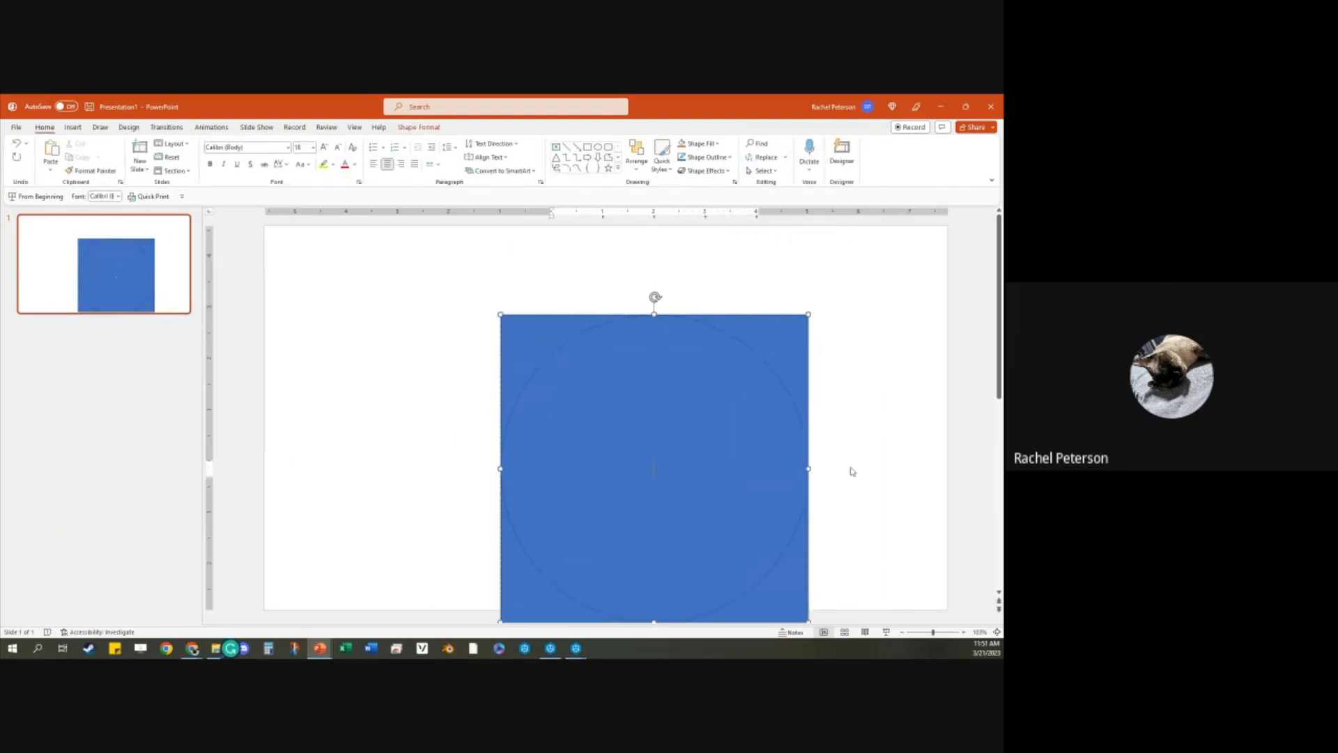
pyautogui.click(851, 470)
pyautogui.click(783, 392)
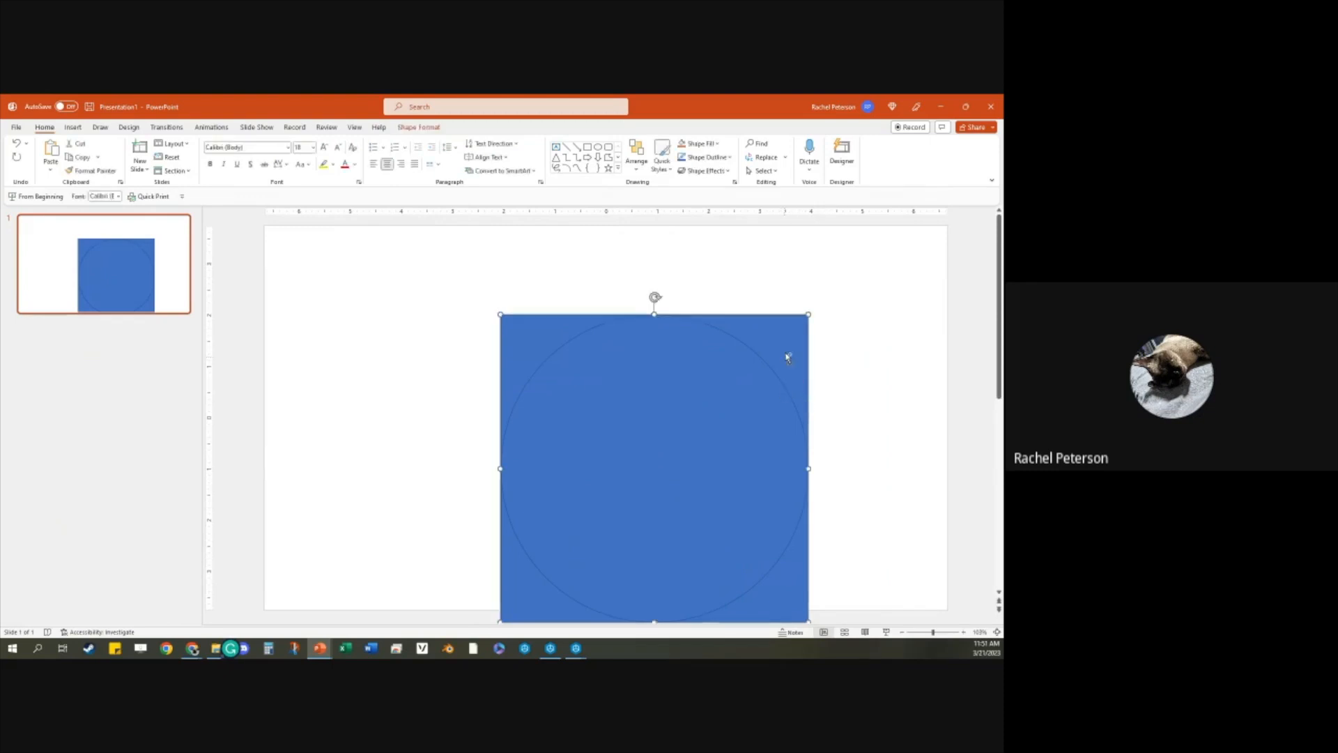
# Step: Move the square and circle together so that both fit fully on the slide
pyautogui.moveTo(877, 285); pyautogui.dragTo(291, 622)
pyautogui.moveTo(693, 457); pyautogui.dragTo(660, 394)
pyautogui.click(397, 340)
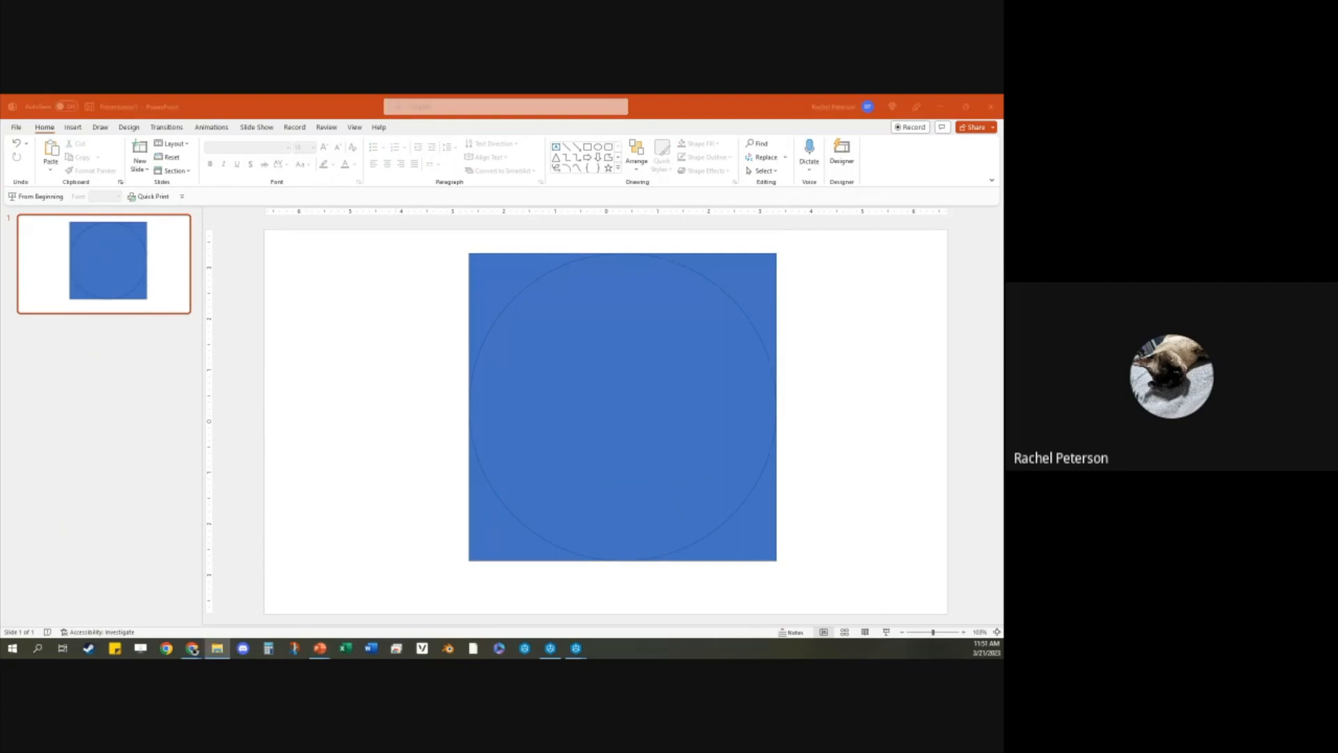
# Step: Paste the hornet logo, scale it down to about 4.21" wide, and centre it within the circle
pyautogui.hotkey('ctrl', 'v')
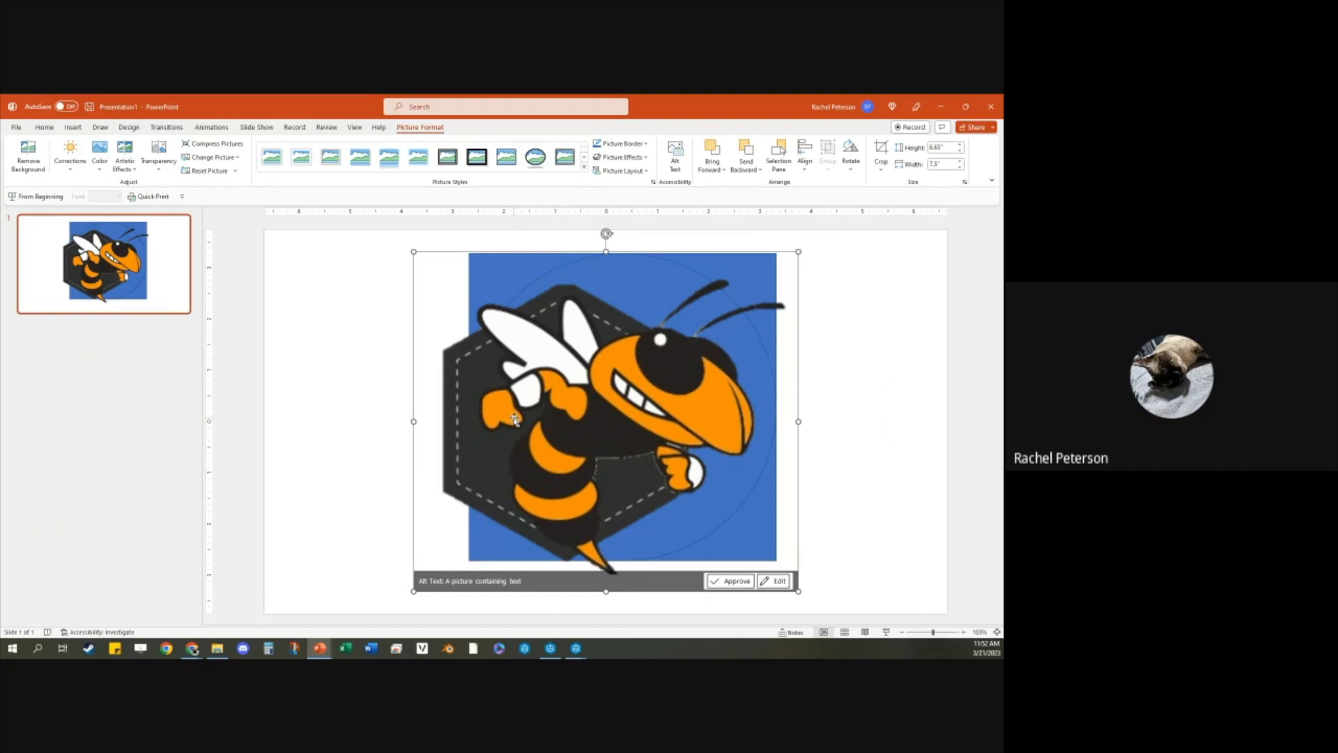
pyautogui.moveTo(411, 593); pyautogui.dragTo(534, 482)
pyautogui.moveTo(630, 372); pyautogui.dragTo(586, 404)
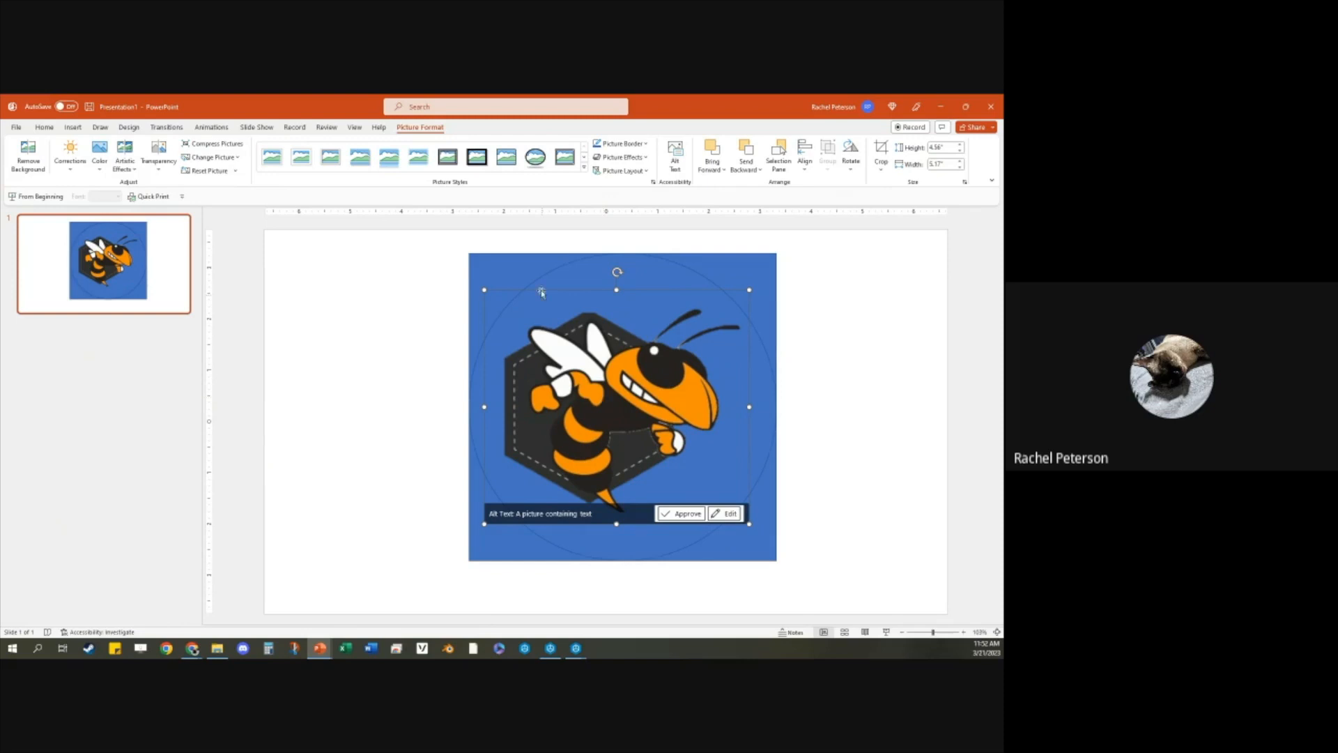
pyautogui.moveTo(484, 290); pyautogui.dragTo(533, 356)
pyautogui.moveTo(642, 447); pyautogui.dragTo(630, 426)
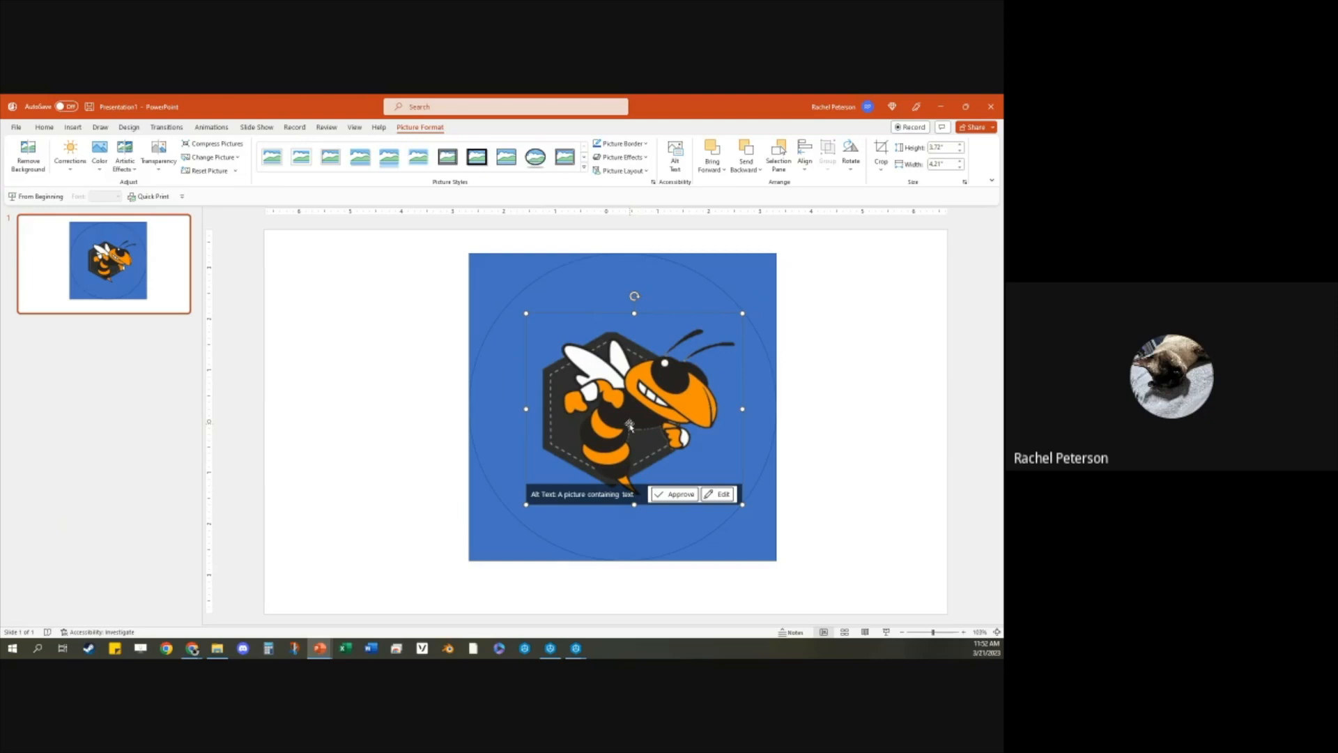
# Step: Delete the guide circle behind the hornet logo, keeping the square
pyautogui.click(667, 263)
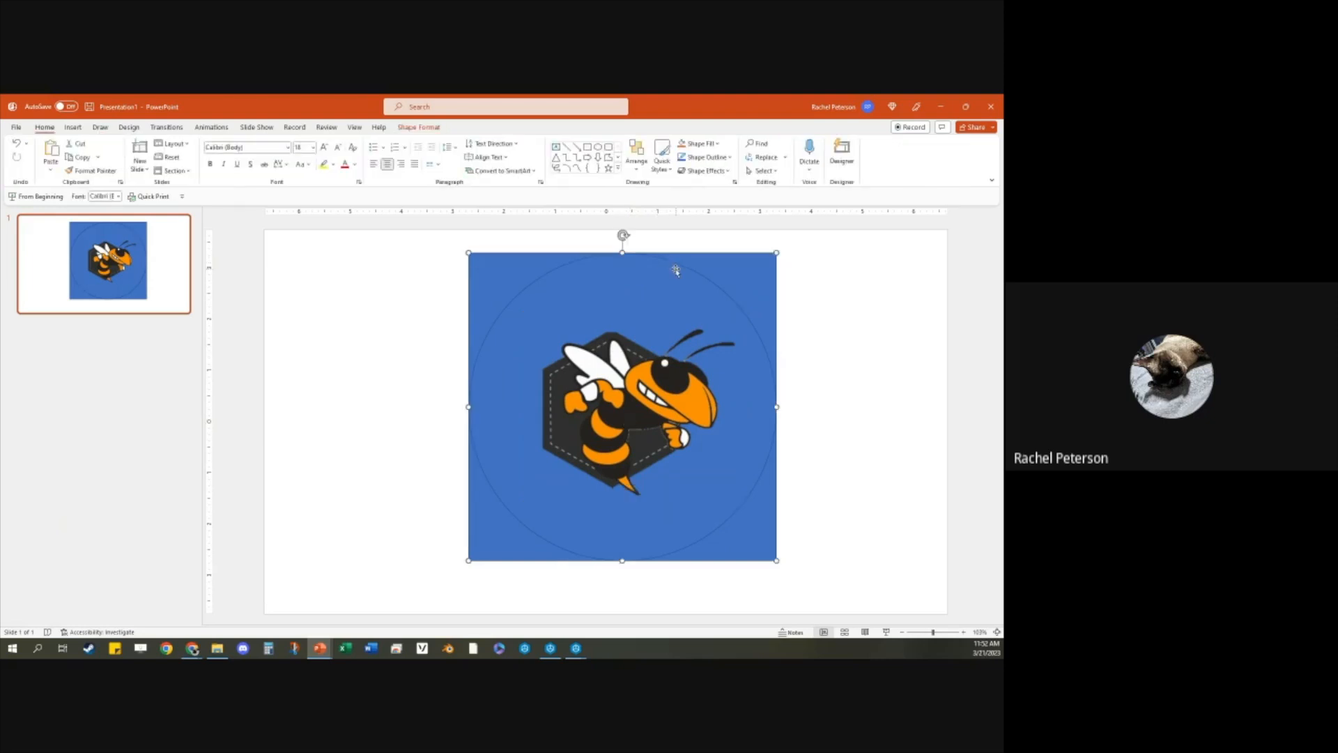
pyautogui.press('Escape')
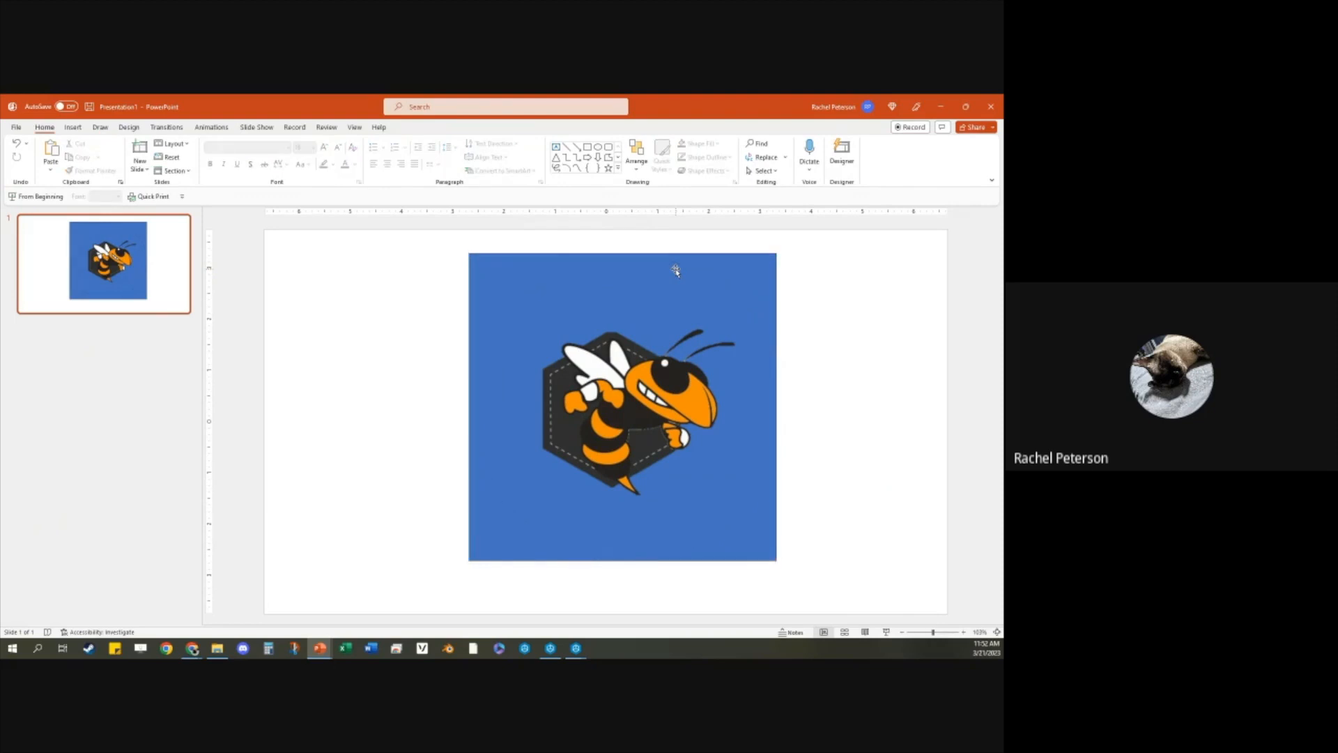
pyautogui.click(680, 304)
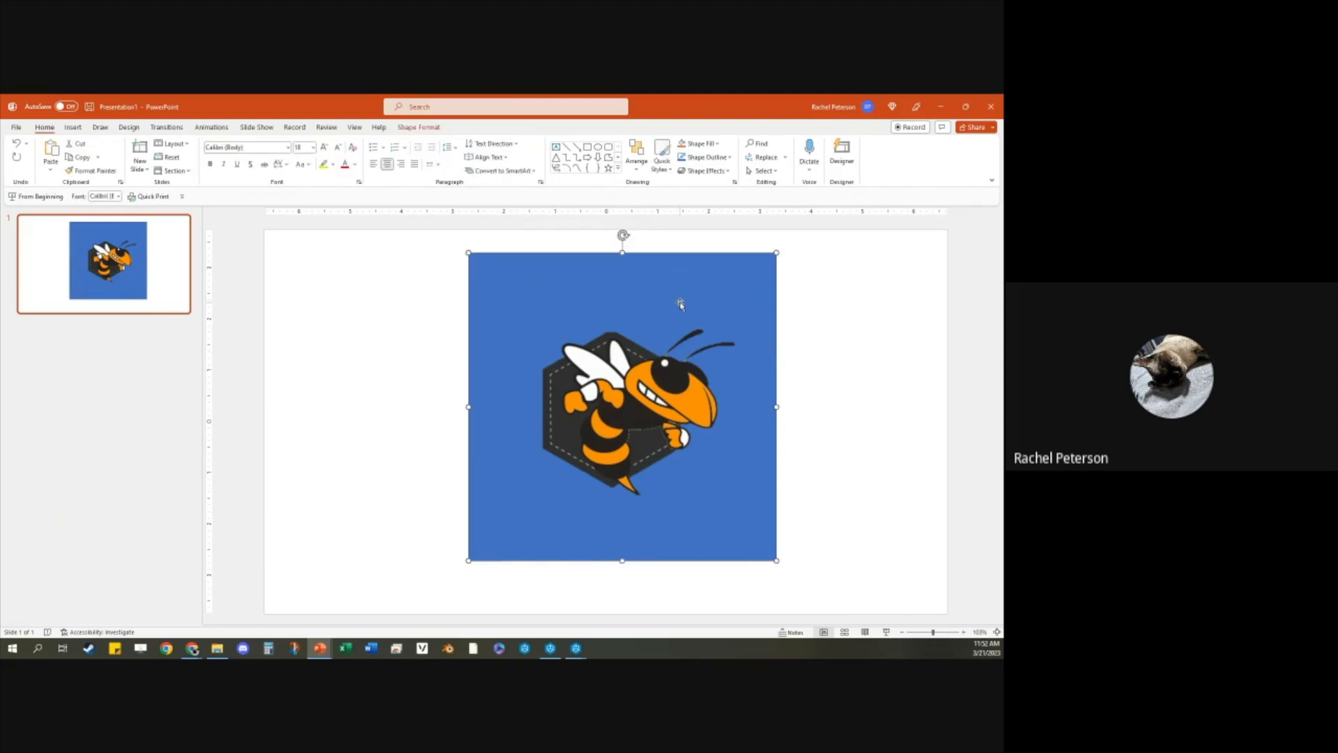
pyautogui.click(476, 259)
pyautogui.click(434, 291)
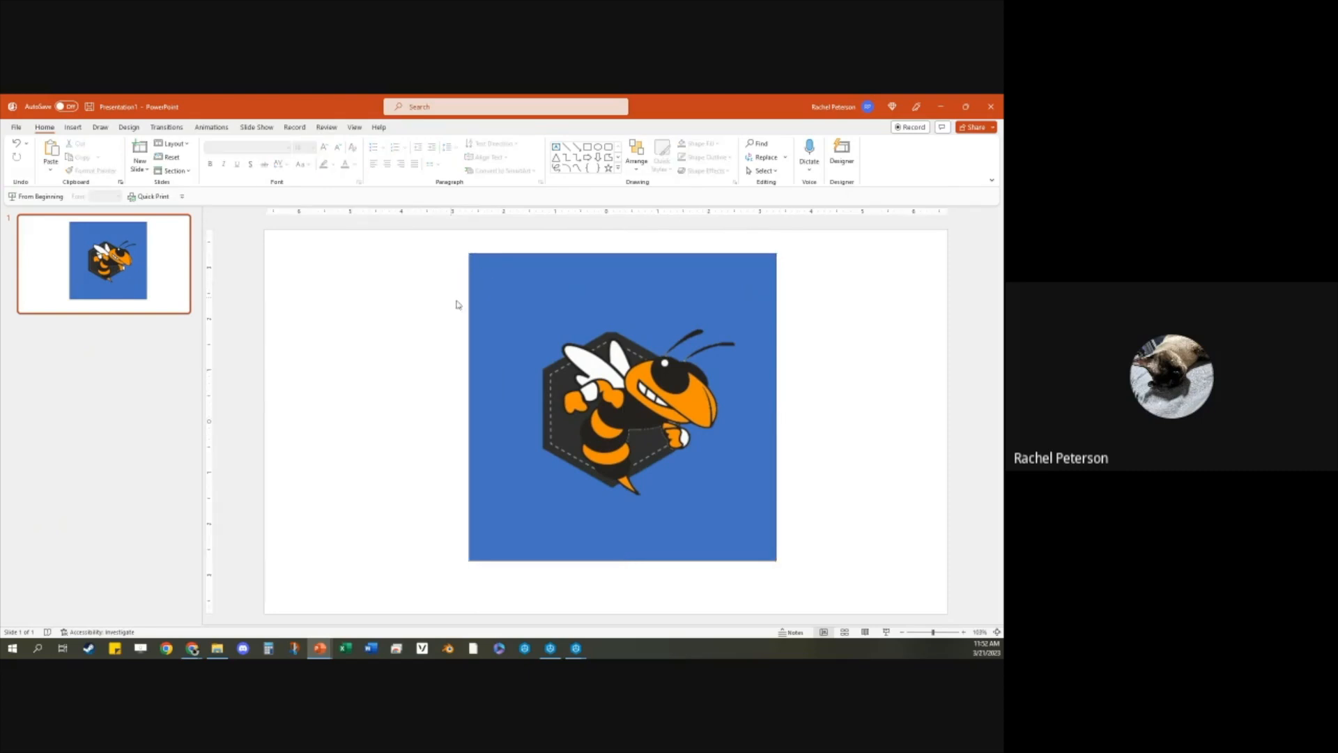
# Step: Set the square behind the logo to no fill and no outline
pyautogui.click(467, 312)
pyautogui.click(400, 129)
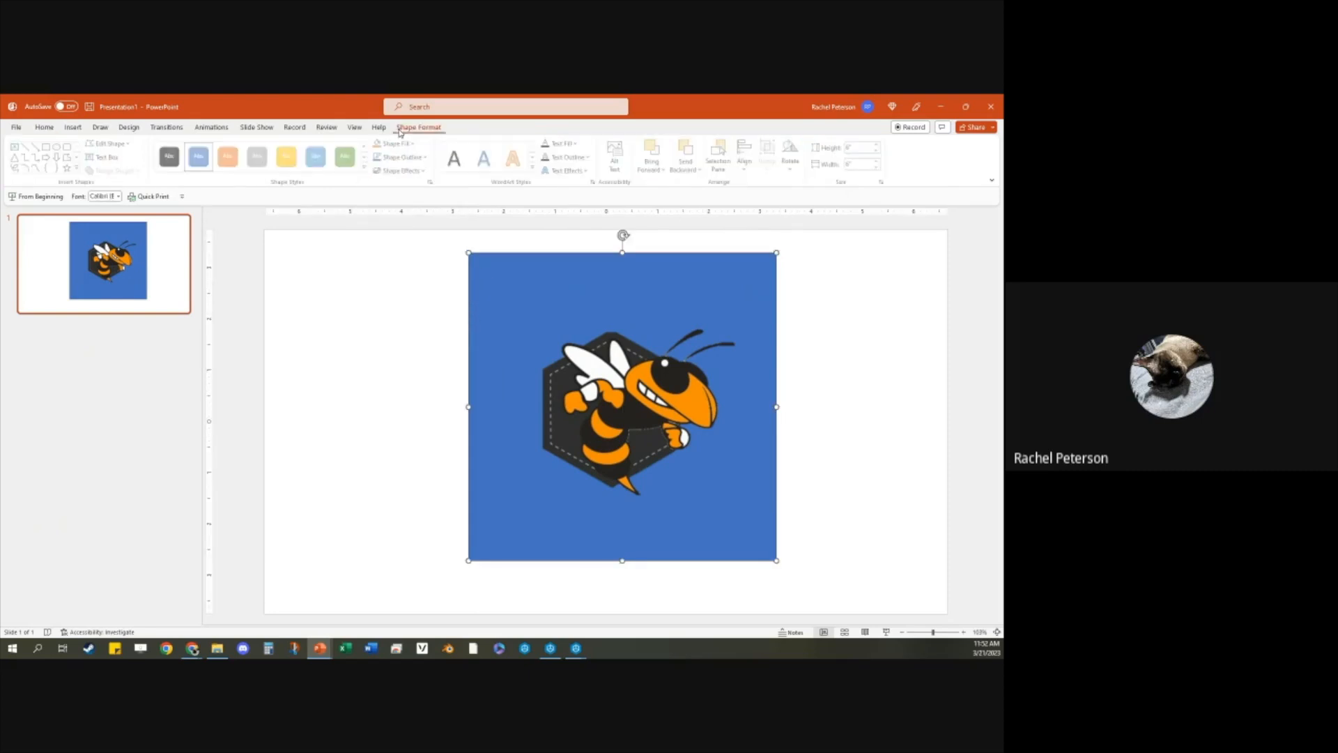
pyautogui.click(408, 144)
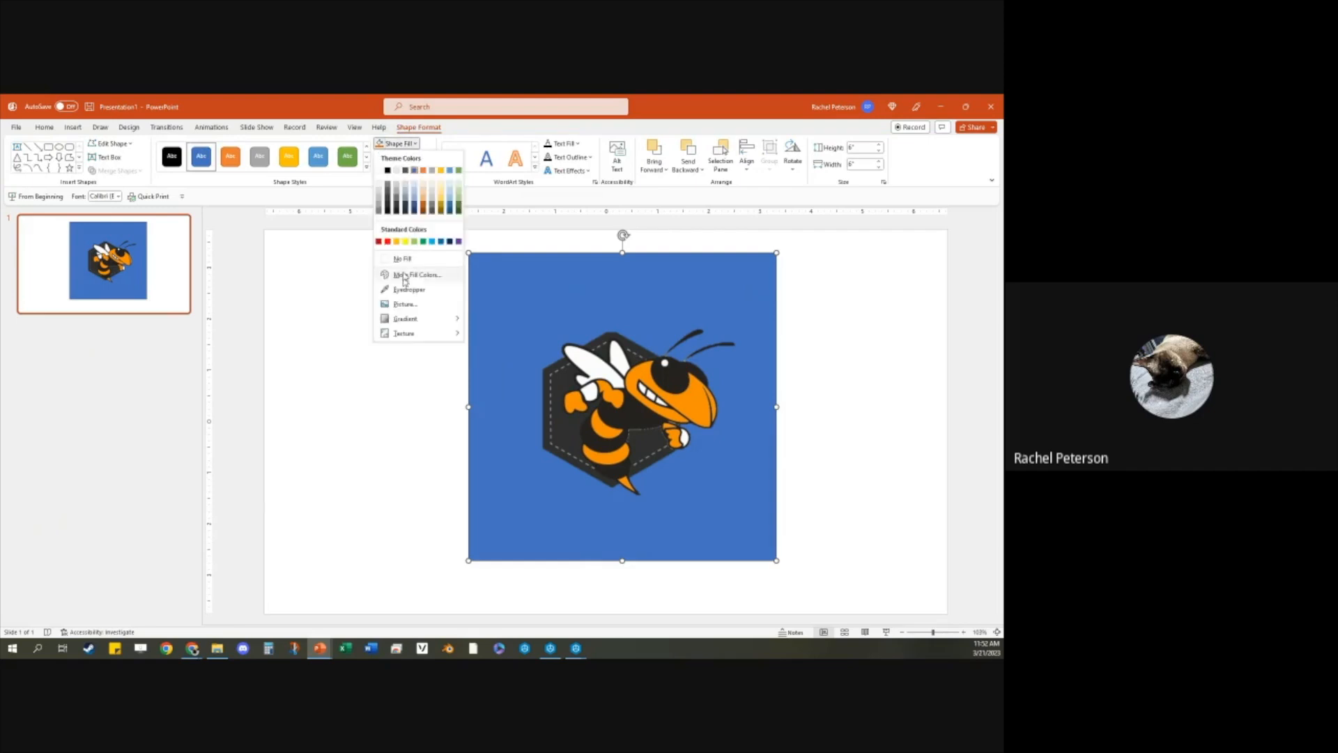
pyautogui.click(418, 262)
pyautogui.click(403, 157)
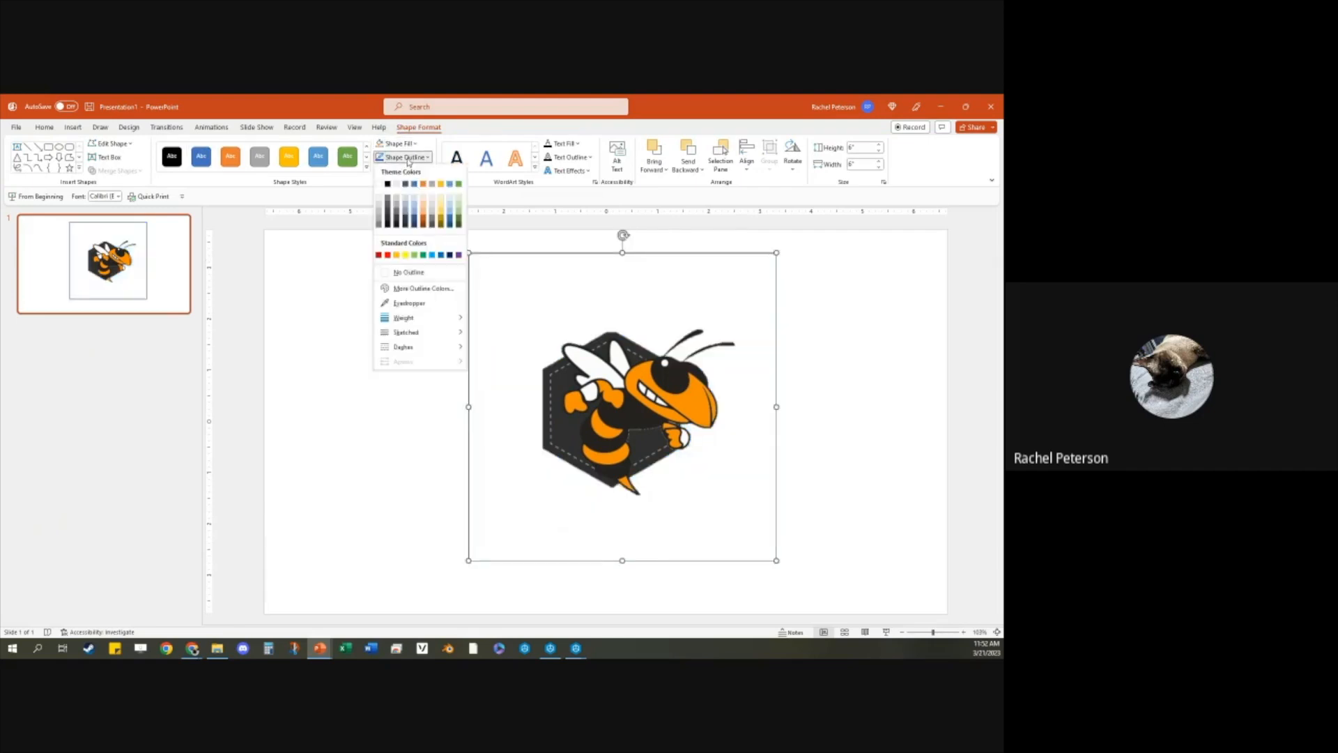
pyautogui.click(409, 272)
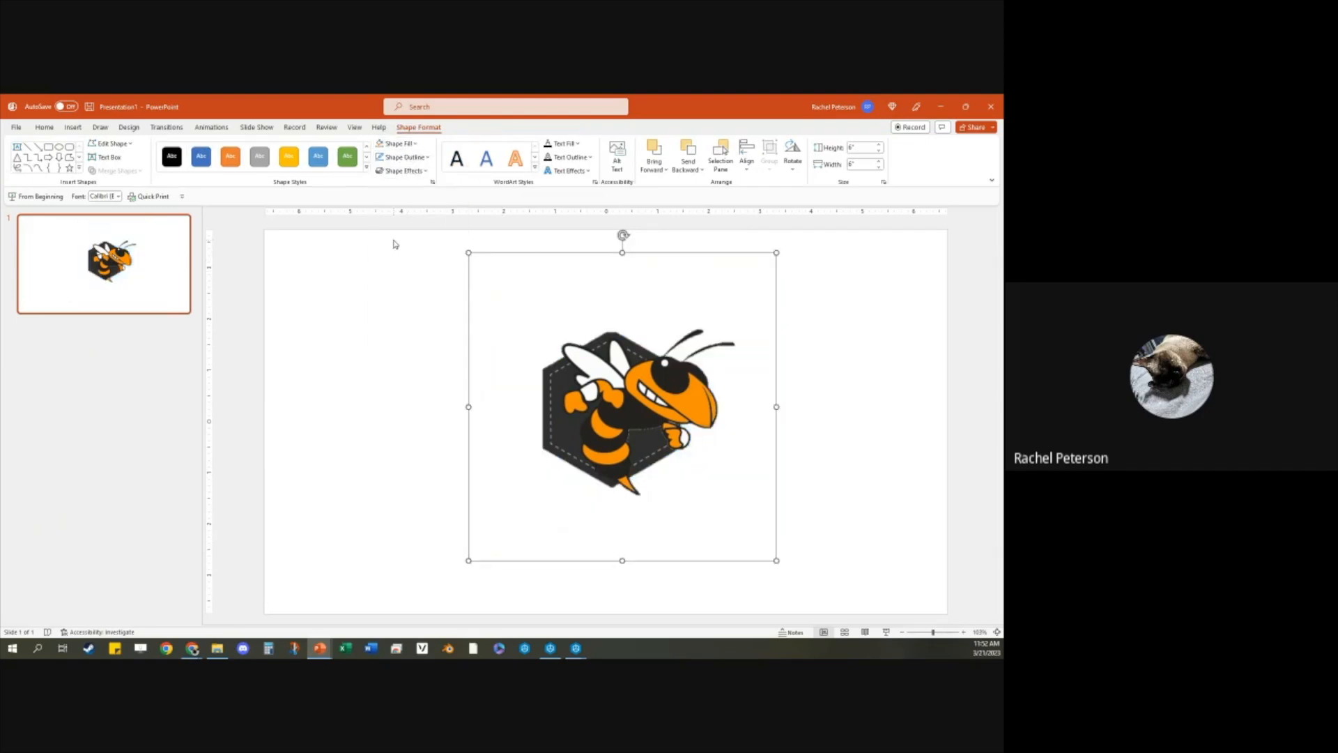
pyautogui.click(393, 244)
# Step: Save the transparent square and the logo together as a PNG picture named Hornet in the TEMP folder
pyautogui.moveTo(409, 235); pyautogui.dragTo(948, 593)
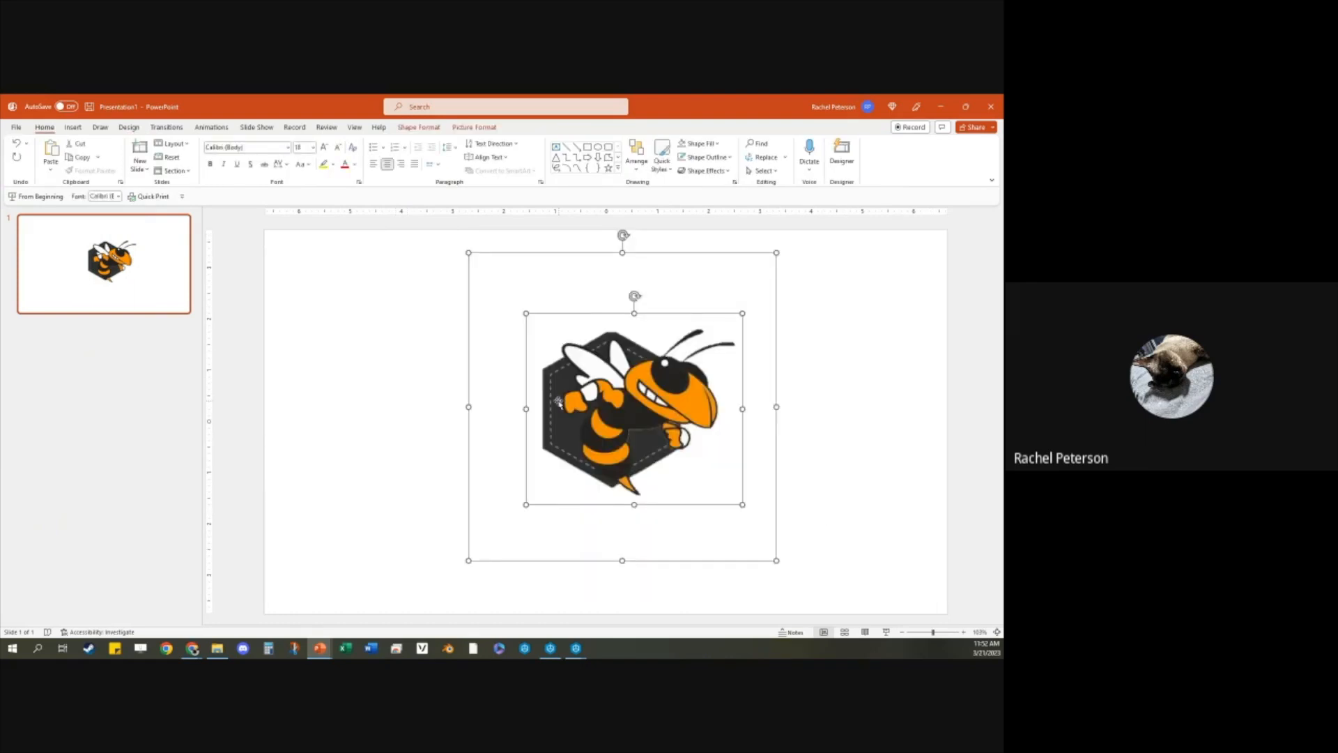
pyautogui.rightClick(557, 401)
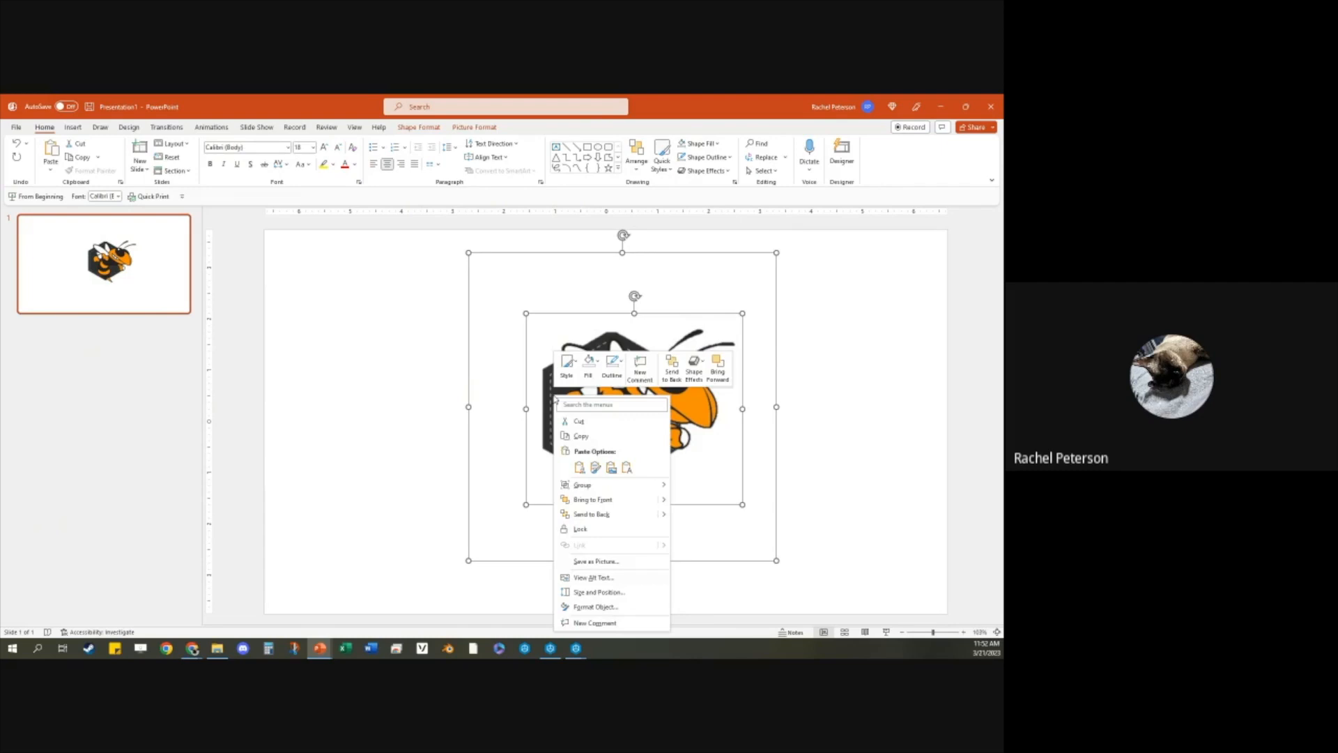
pyautogui.click(604, 561)
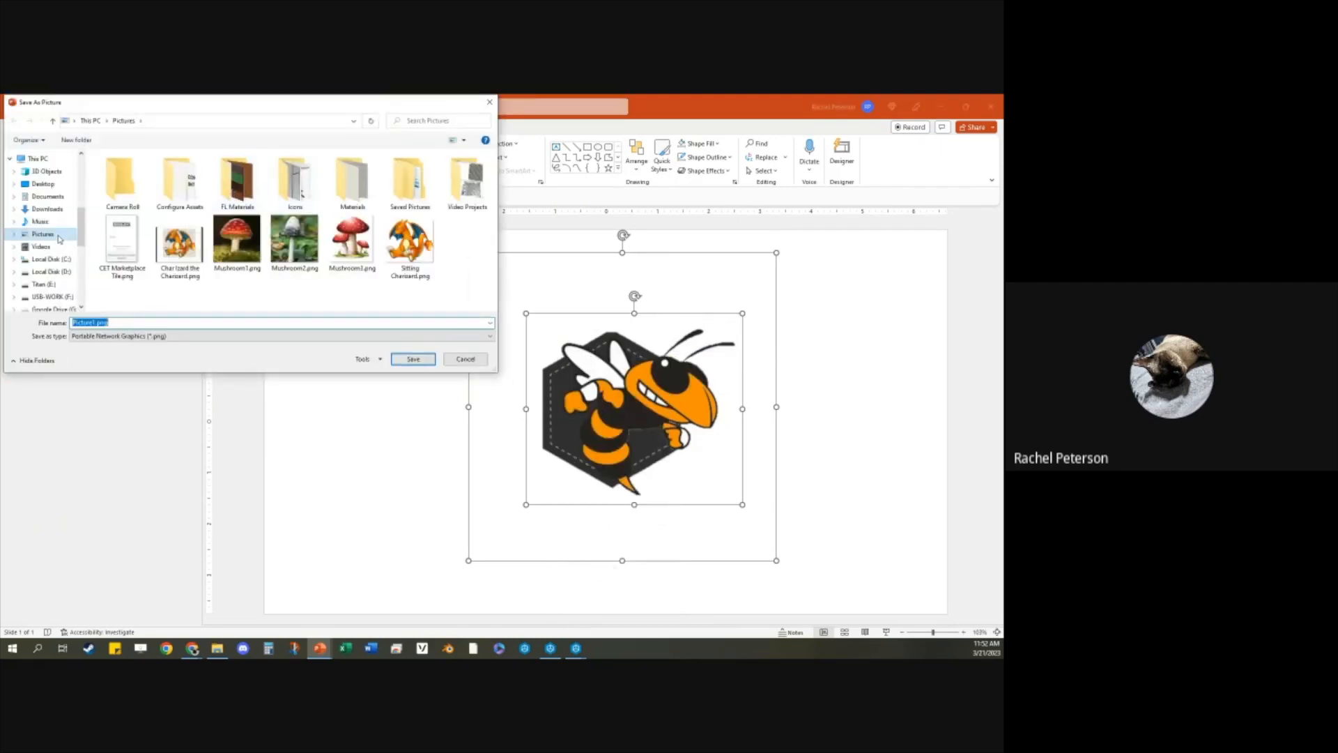
pyautogui.scroll(5, 59, 239)
pyautogui.click(42, 188)
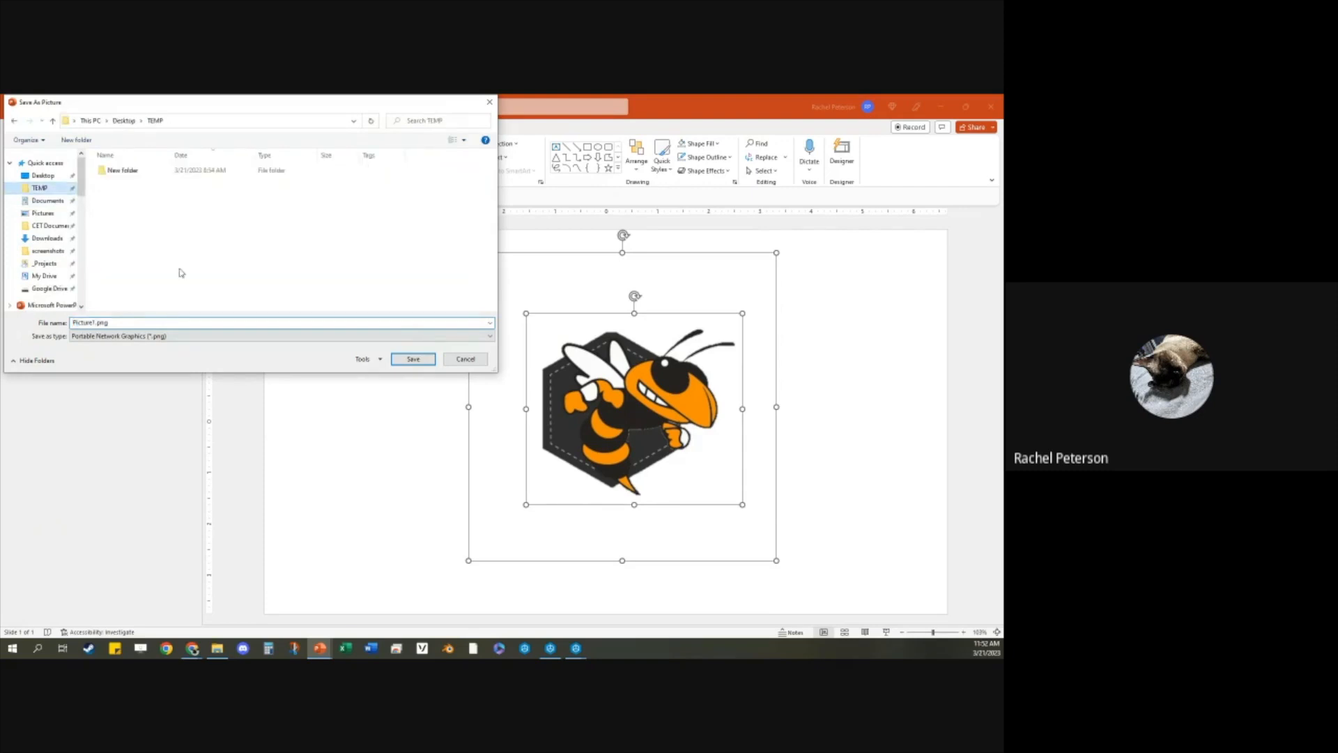
pyautogui.click(138, 320)
pyautogui.write('bee logo')
pyautogui.press('Return')
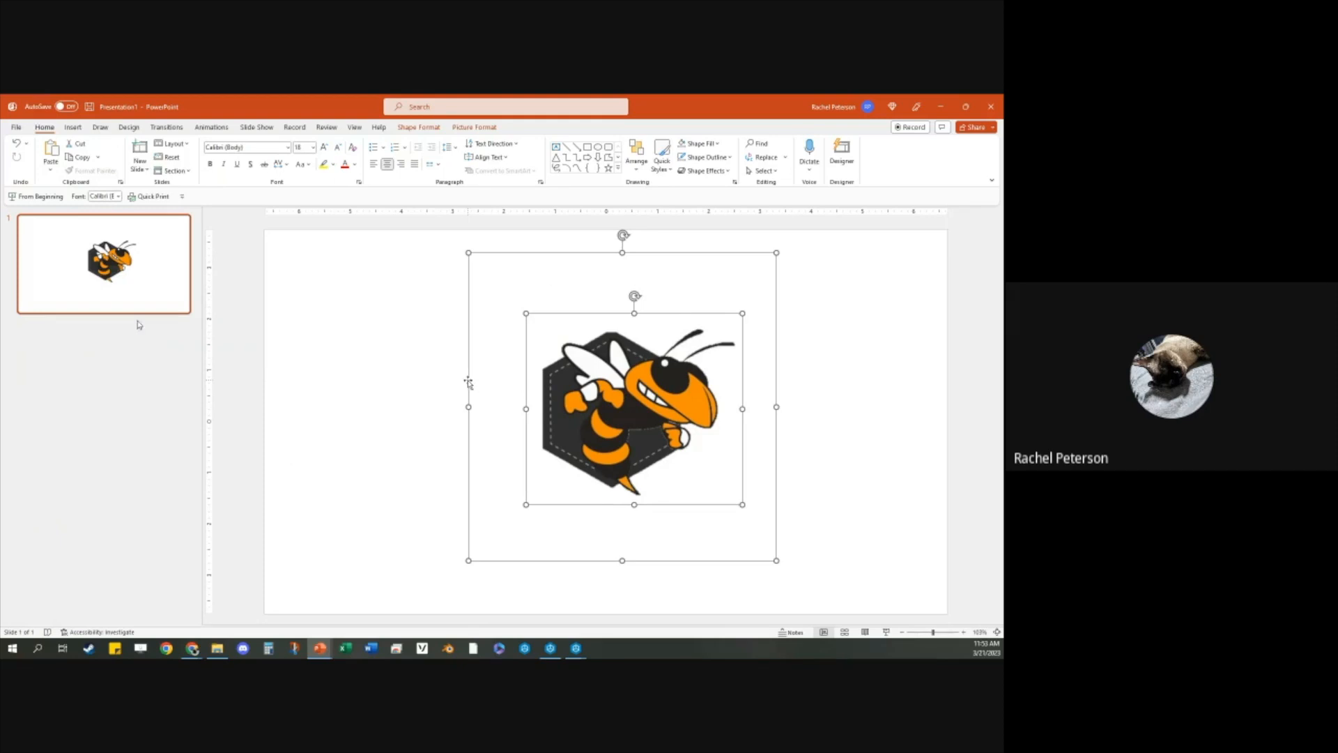
pyautogui.click(469, 381)
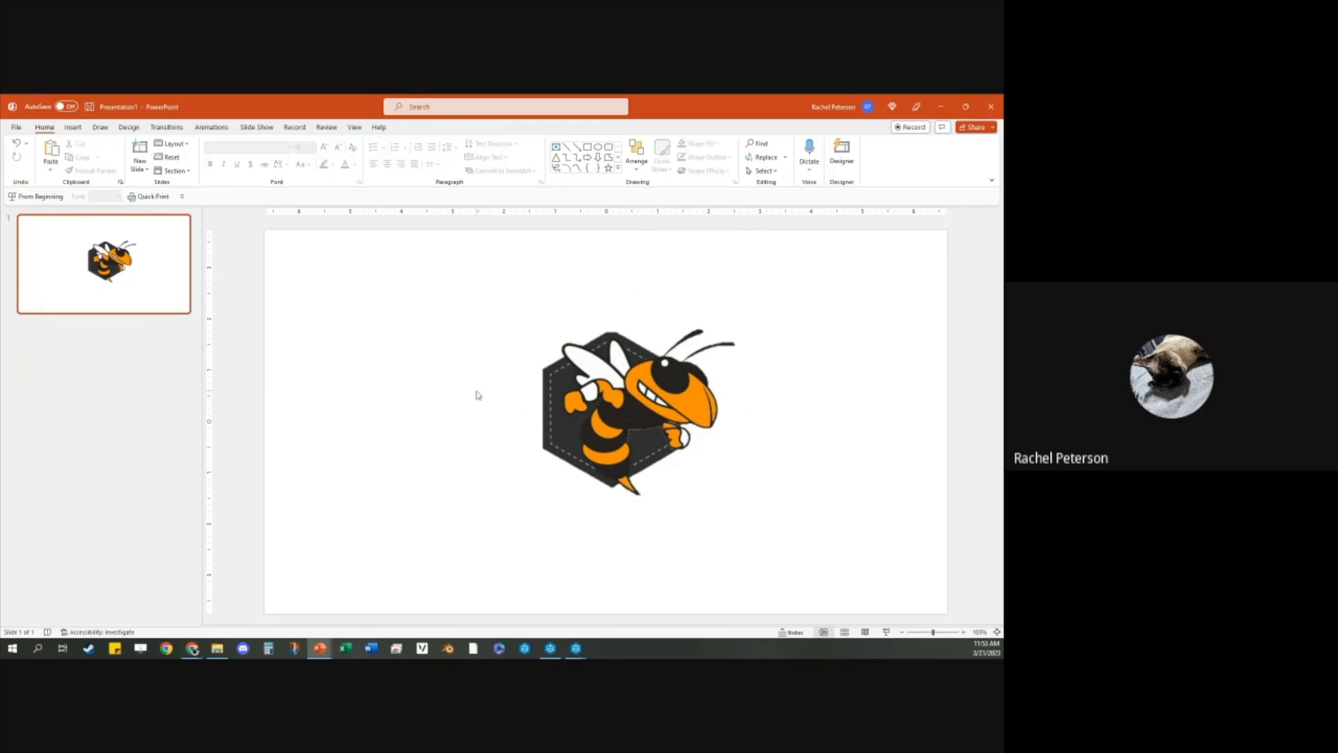
pyautogui.click(538, 308)
pyautogui.click(550, 292)
pyautogui.click(534, 255)
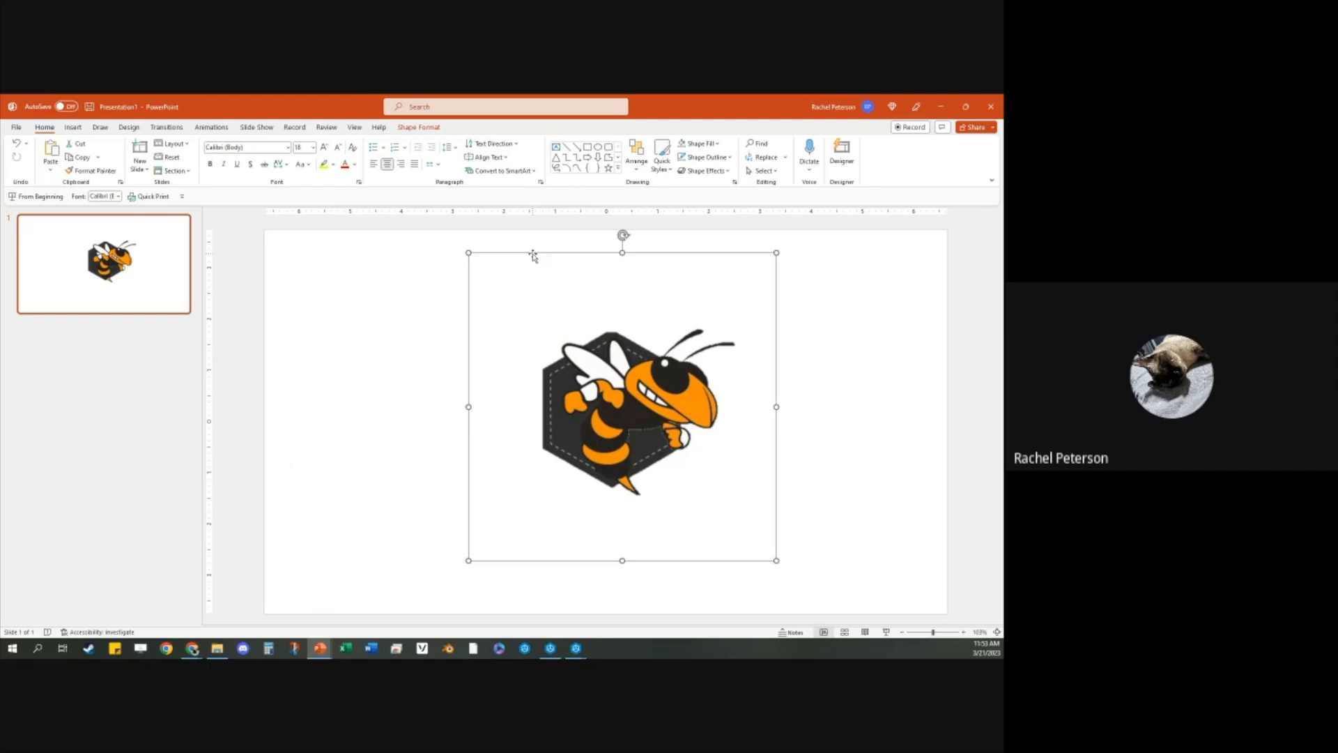
# Step: Switch from PowerPoint to File Explorer and check the TEMP folder for the saved picture, then return to CET
pyautogui.click(940, 106)
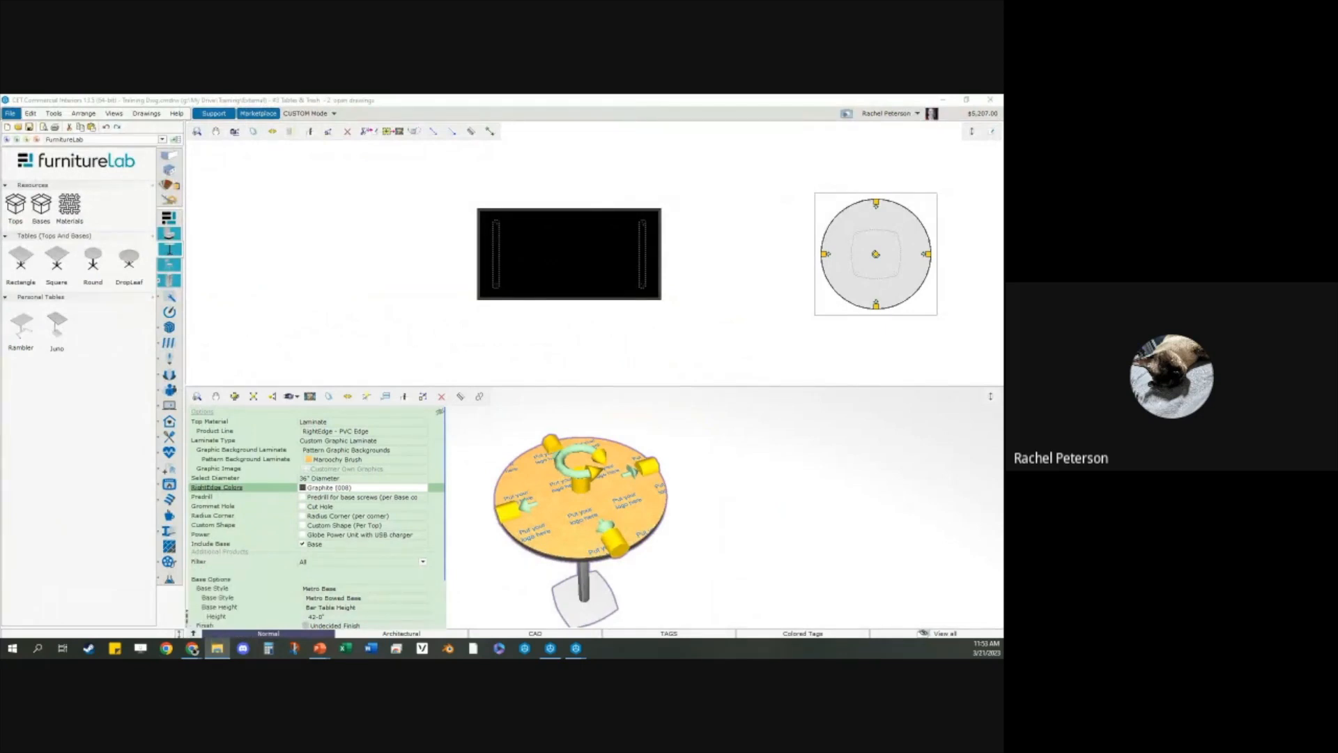
pyautogui.click(218, 648)
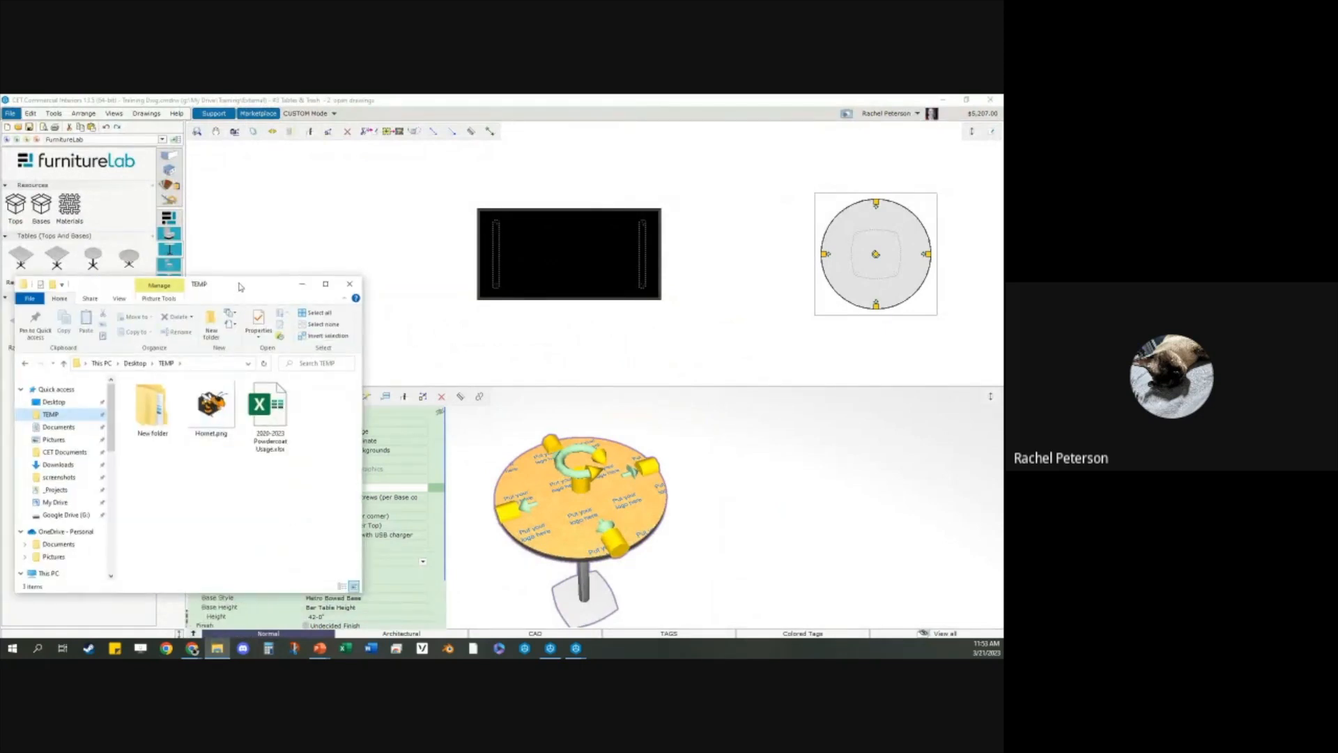
pyautogui.click(302, 283)
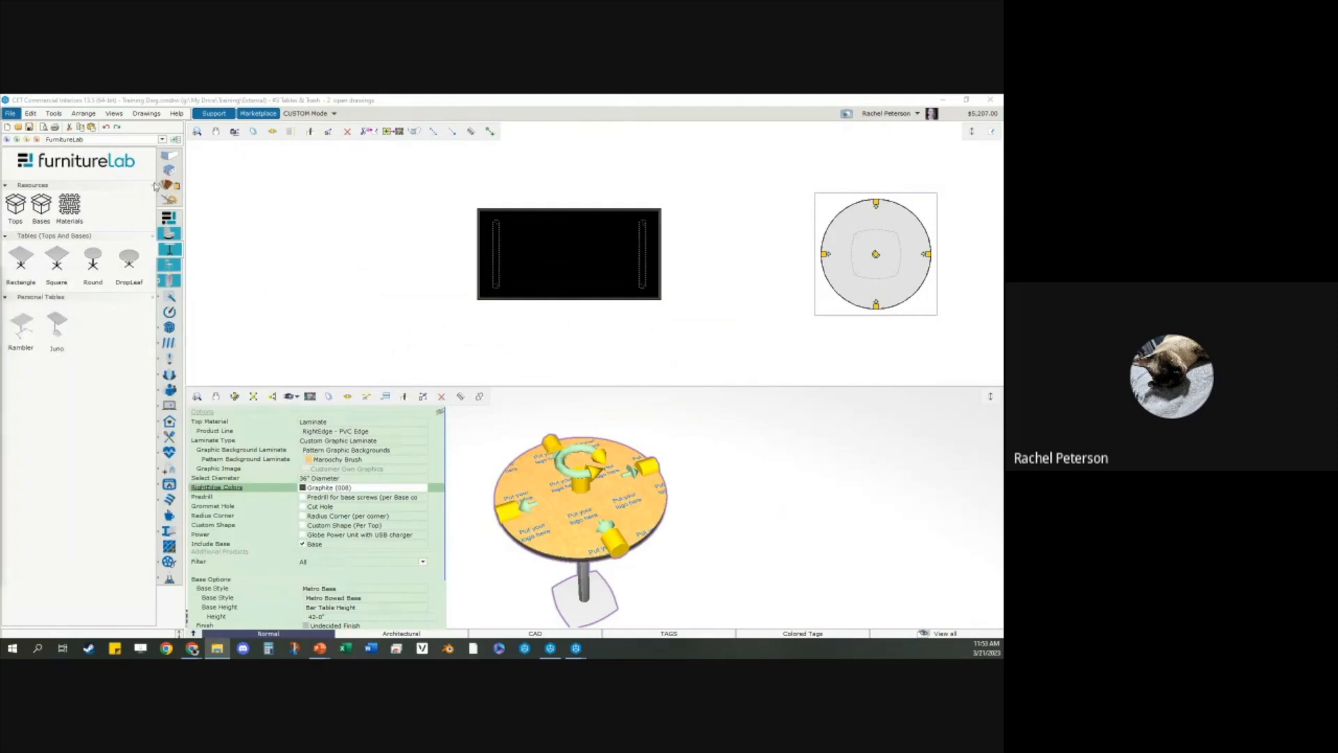
# Step: Create a new material in Material Lab, colored white (255, 255, 255), and convert it to PBR
pyautogui.click(69, 206)
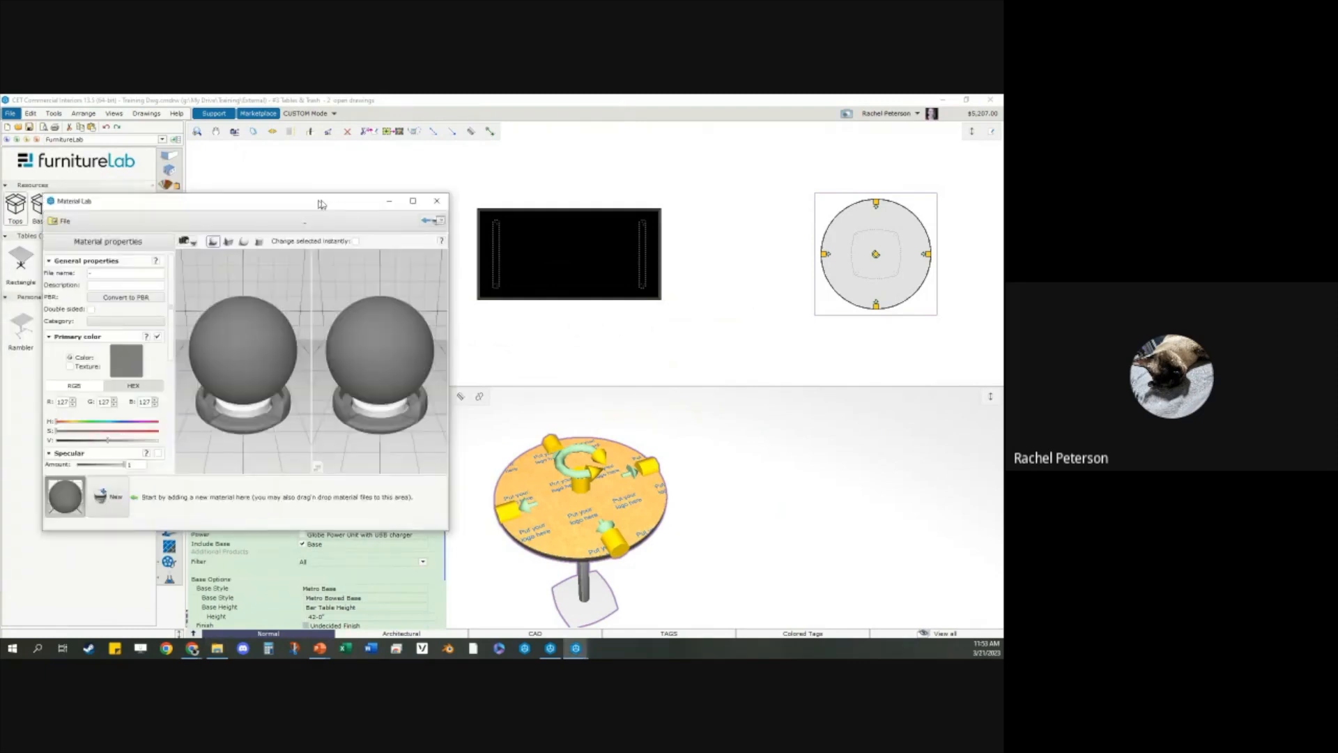
pyautogui.click(152, 474)
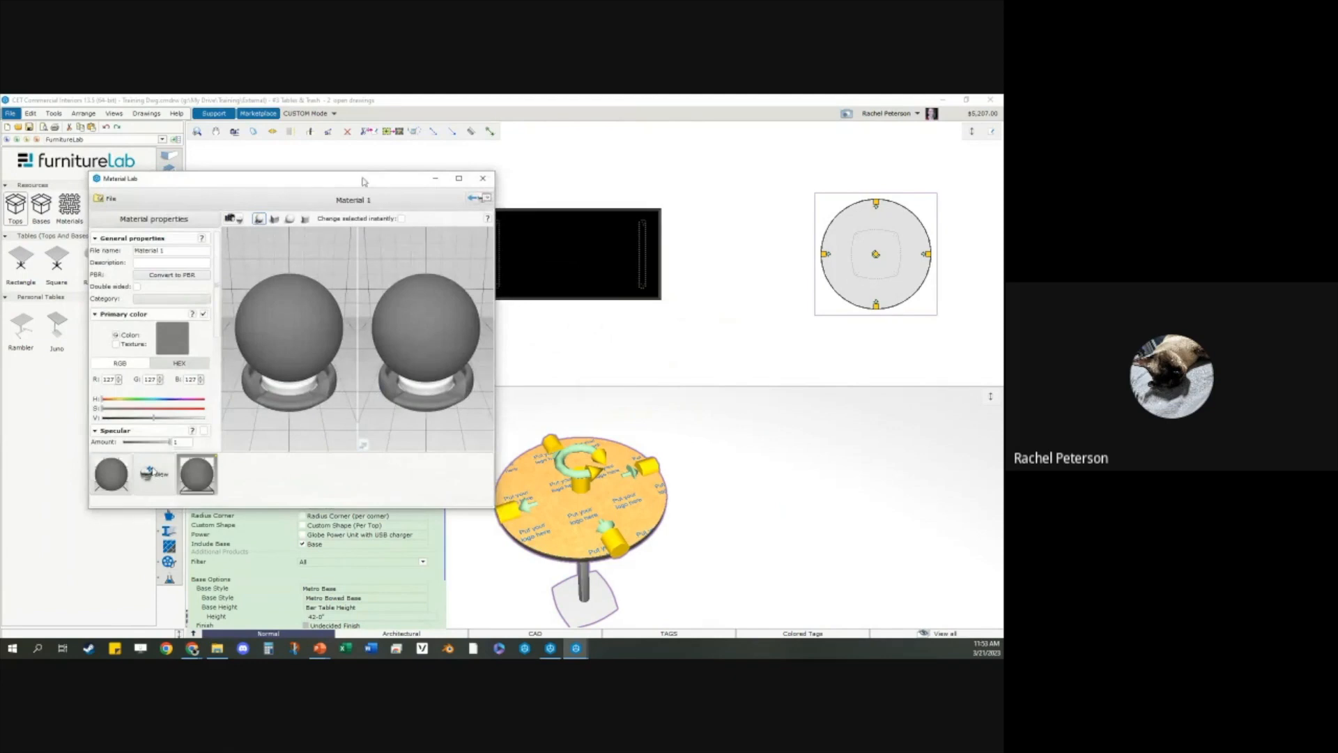
pyautogui.moveTo(154, 419); pyautogui.dragTo(207, 419)
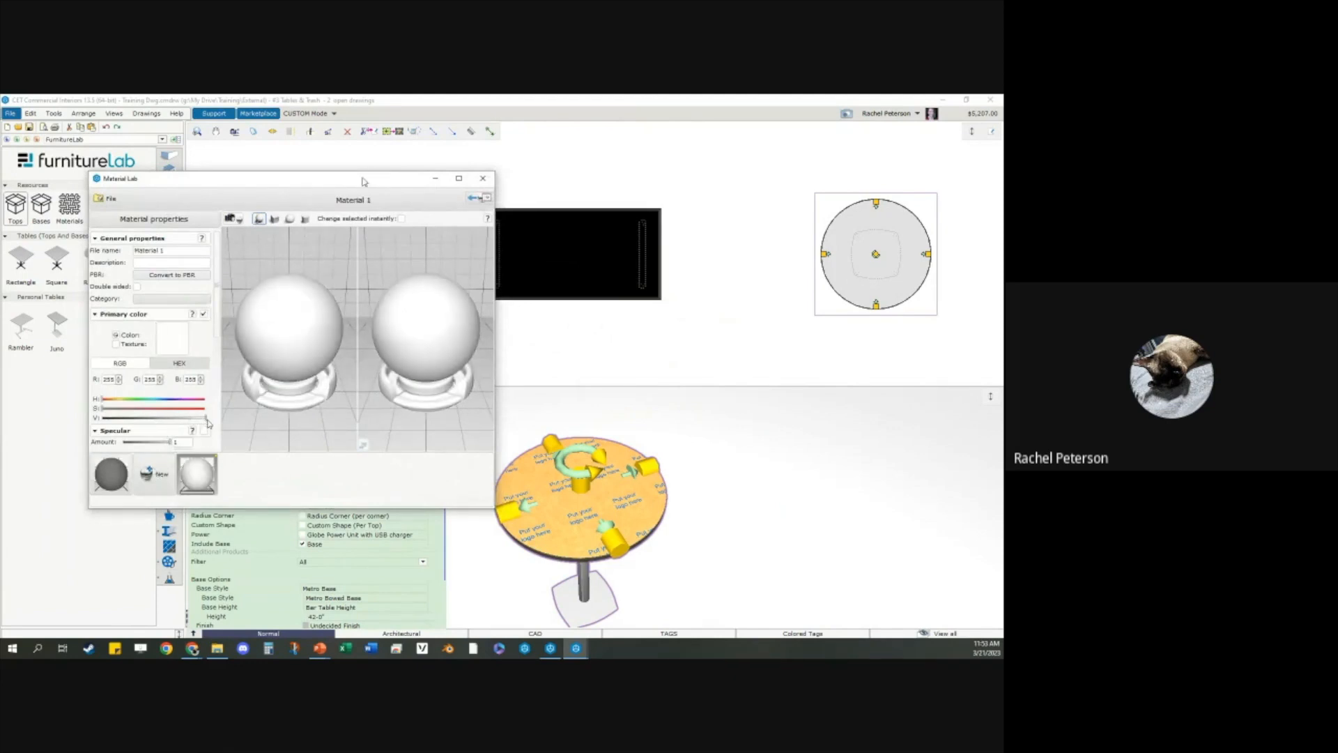
pyautogui.click(192, 276)
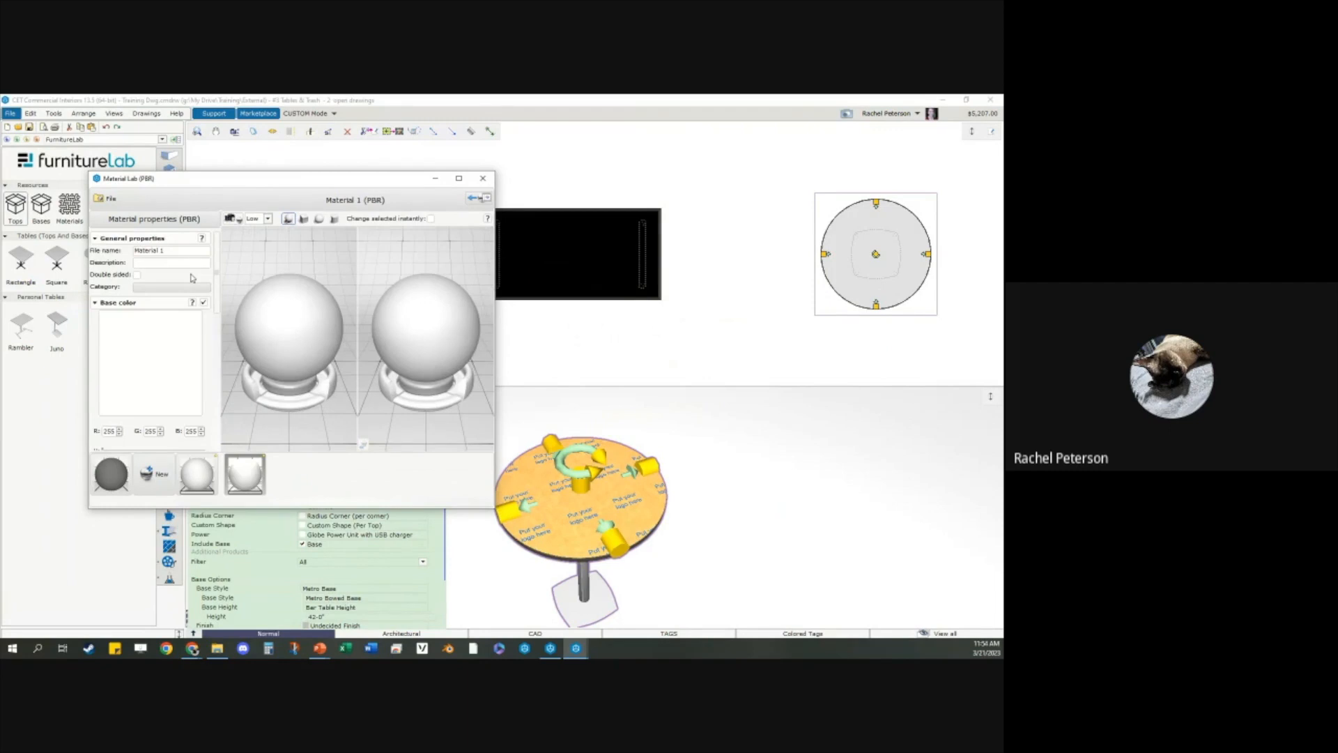
# Step: Apply the Hornet picture as the PBR material's base color texture and name the material file Hornet
pyautogui.click(201, 467)
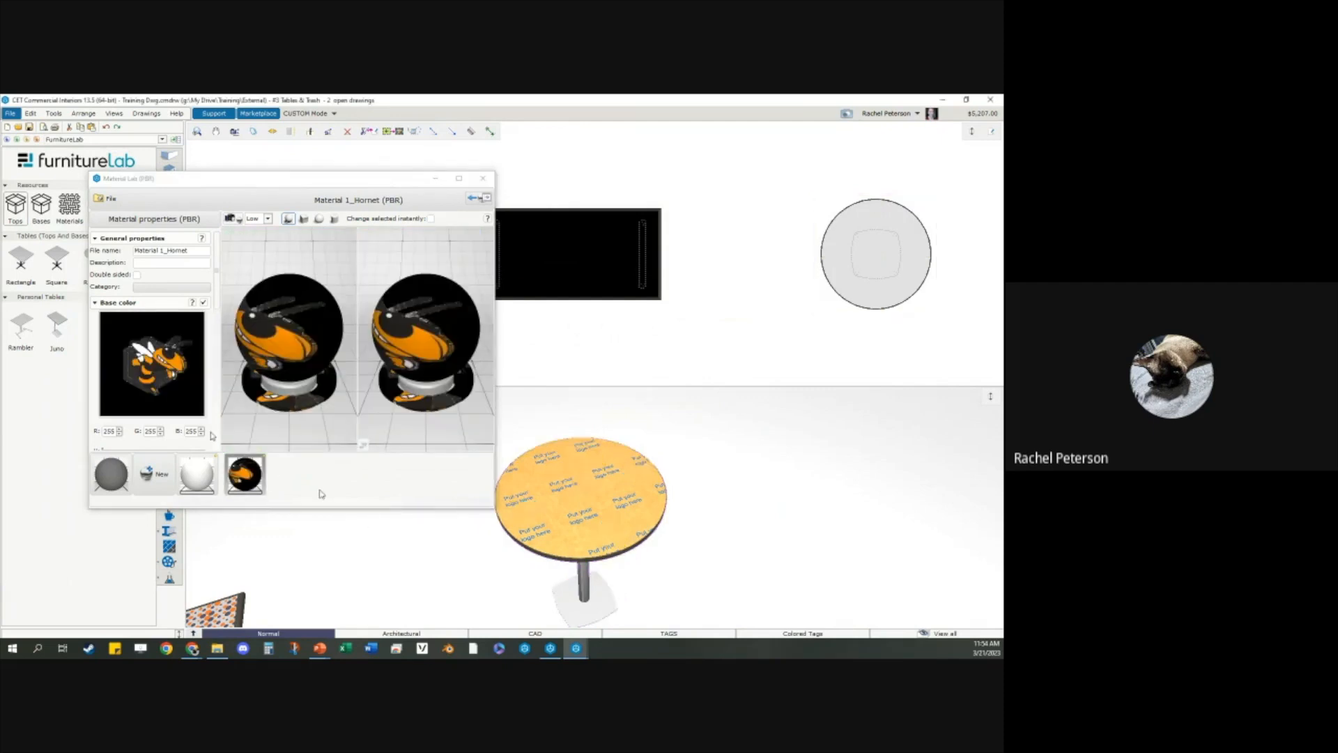
pyautogui.click(168, 250)
pyautogui.doubleClick(168, 249)
pyautogui.write('Hornet')
pyautogui.press('Return')
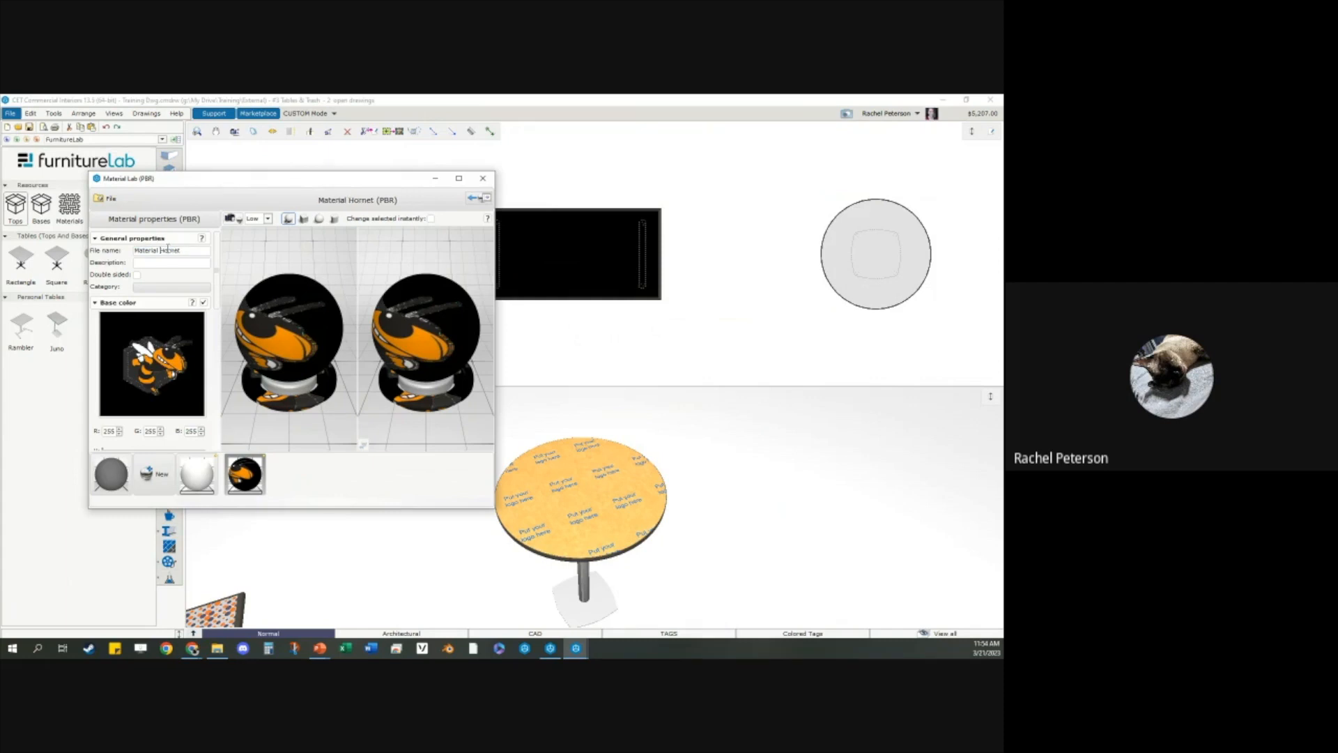
# Step: Enable Opacity for the Hornet material, then turn off Roughness and collapse its settings
pyautogui.scroll(-5, 180, 281)
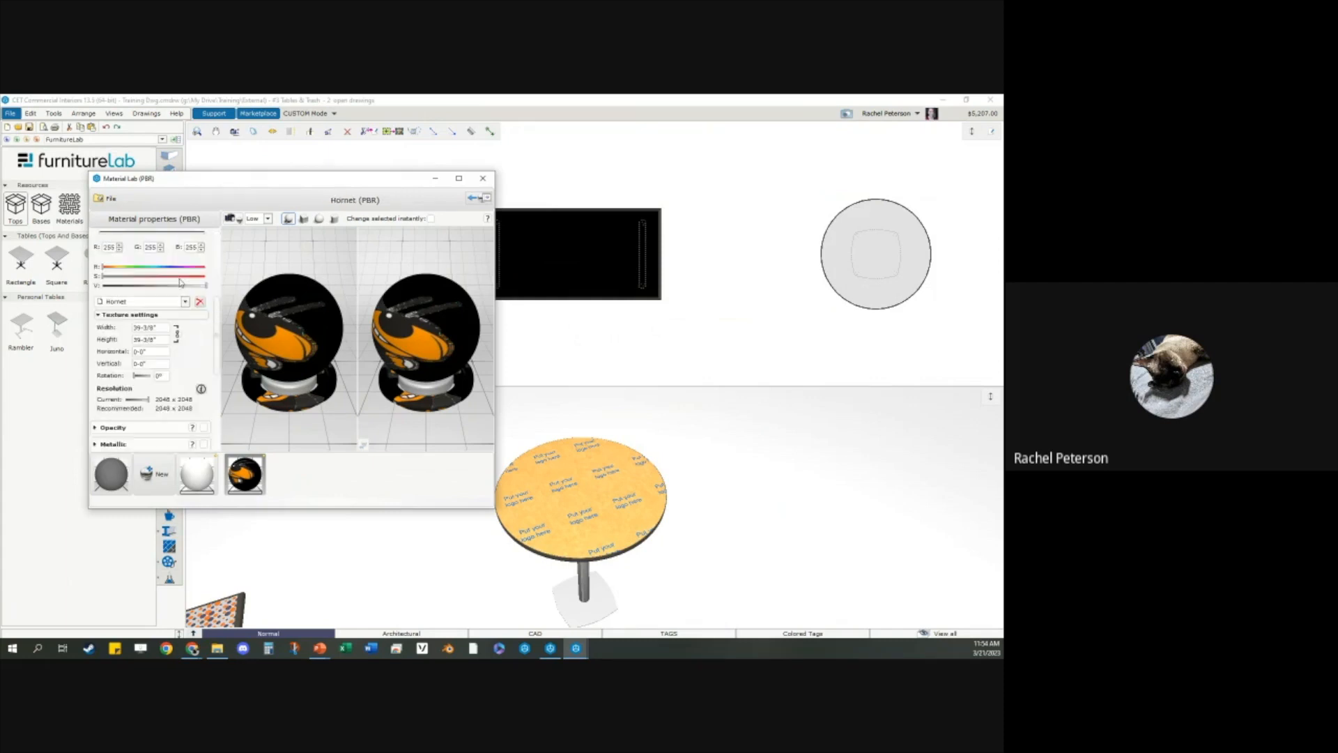
pyautogui.click(204, 394)
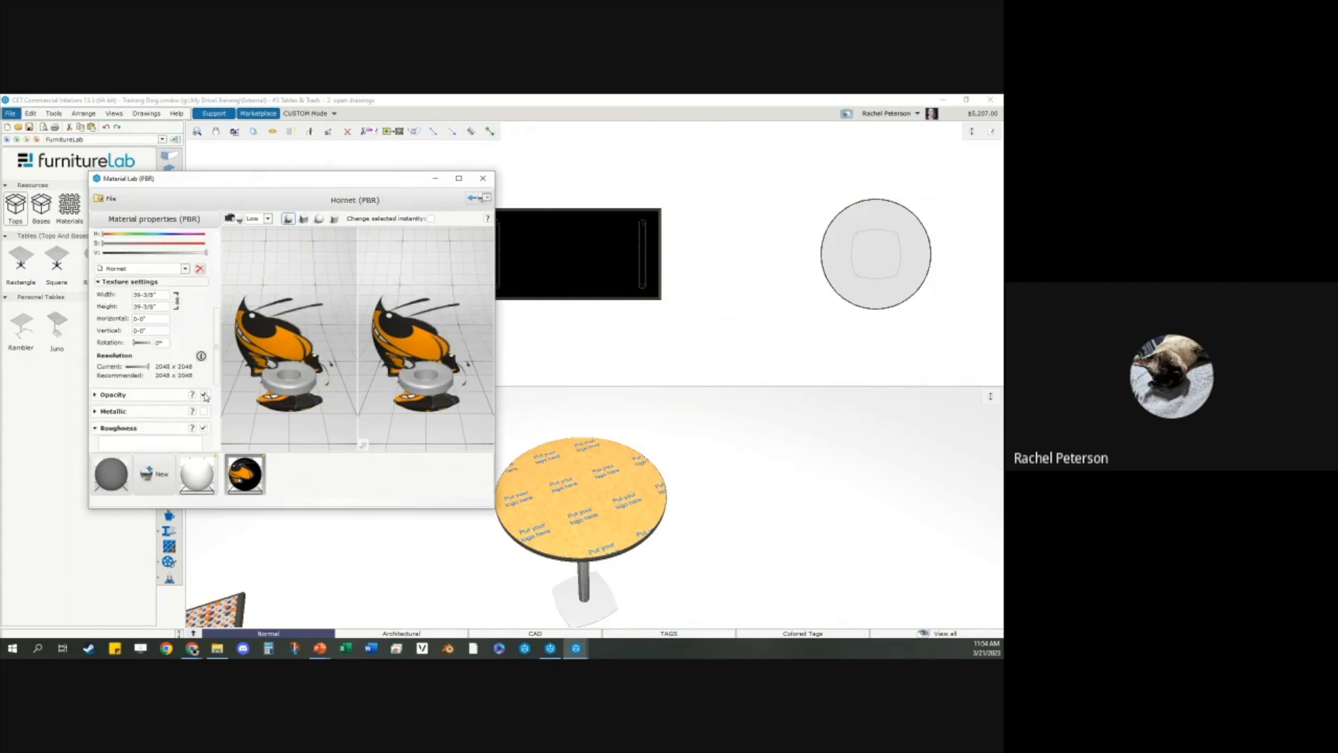
pyautogui.click(204, 428)
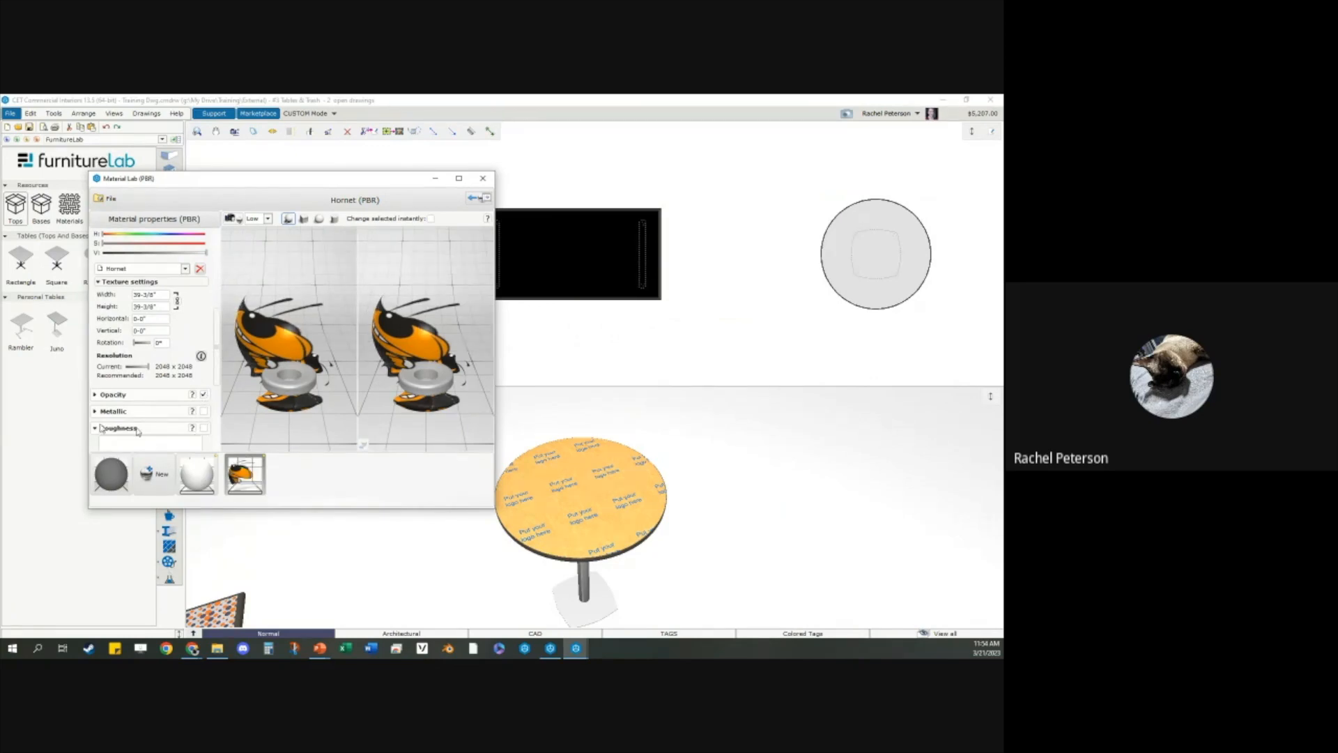
pyautogui.click(95, 428)
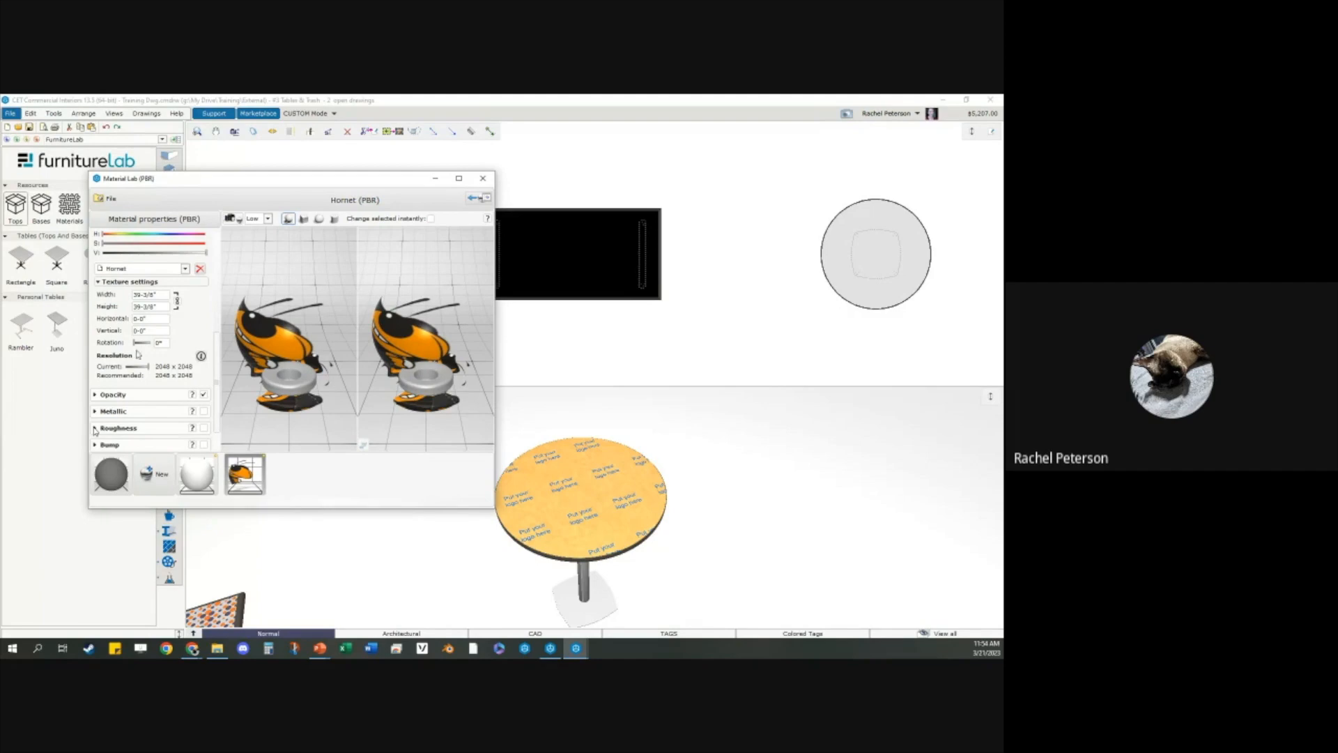
# Step: Set the Hornet texture's width and height to 36 inches and apply the material to the round tabletop
pyautogui.scroll(3, 166, 354)
pyautogui.moveTo(161, 395); pyautogui.dragTo(133, 395)
pyautogui.write('36')
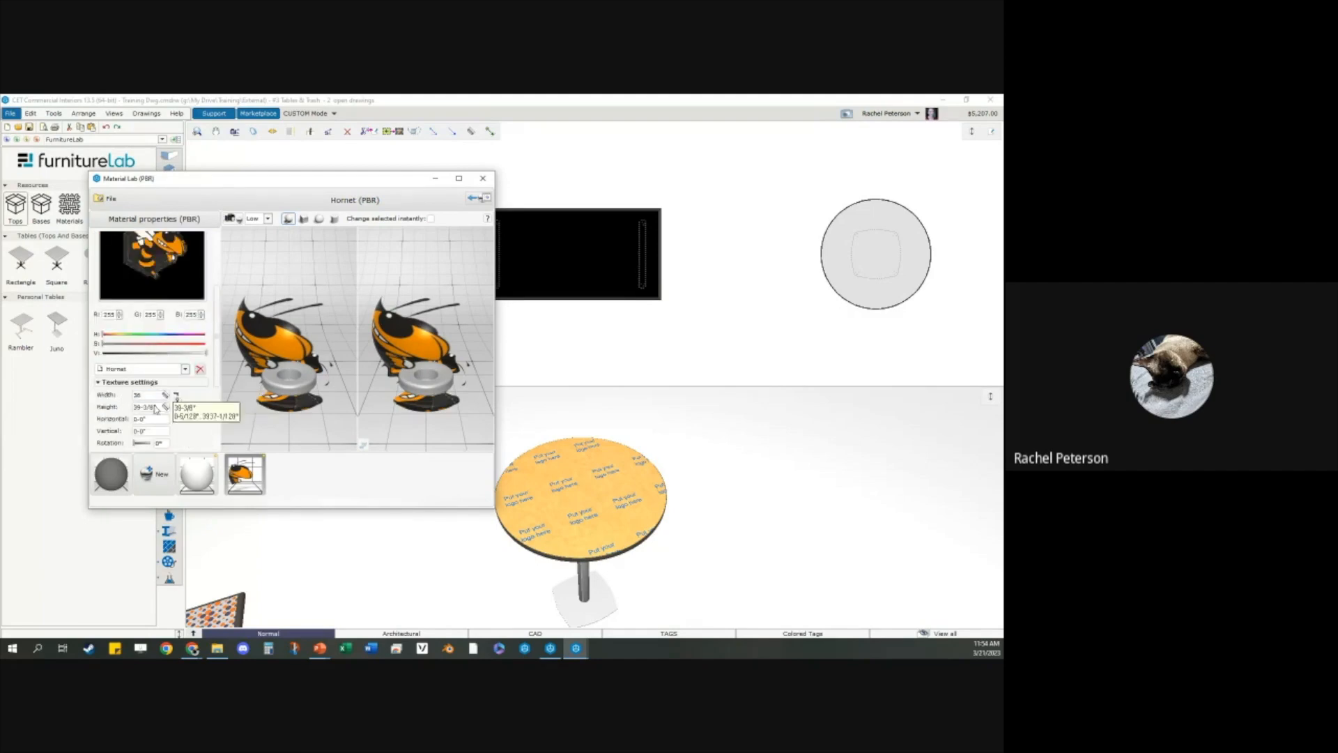
pyautogui.press('Return')
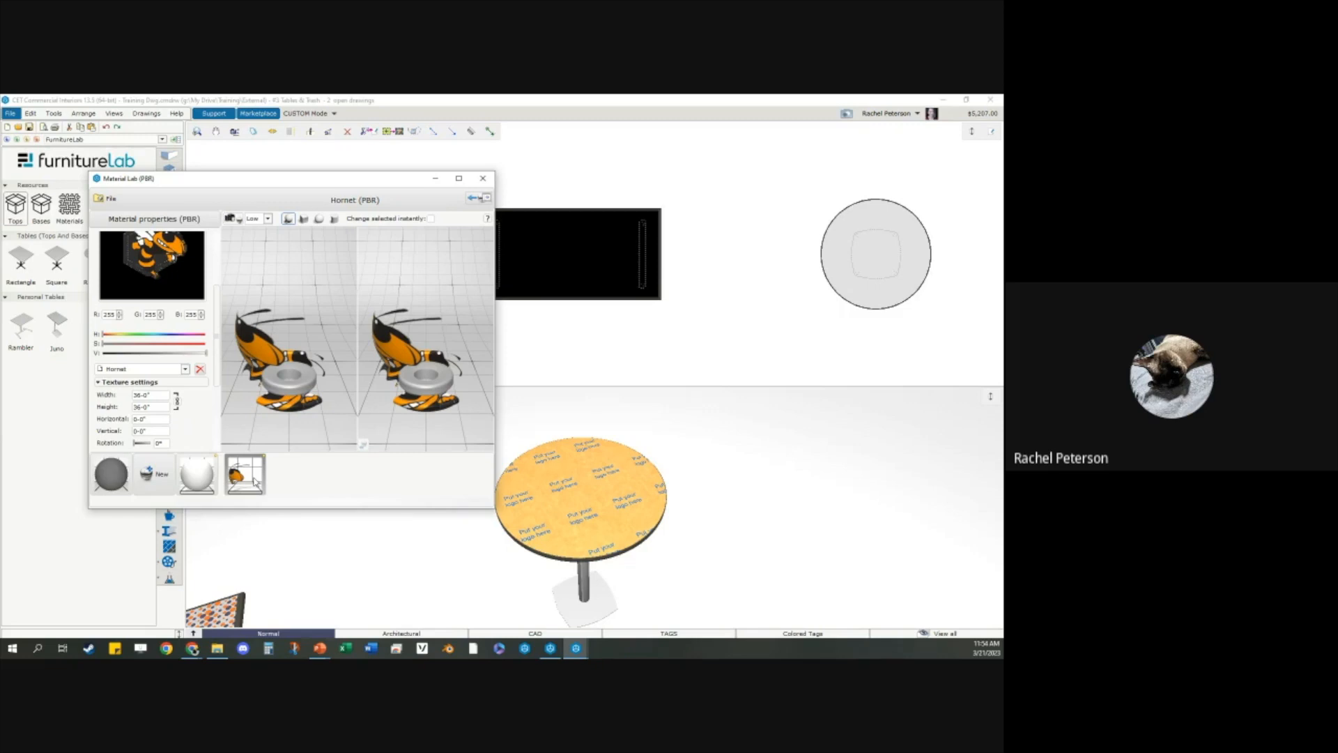
pyautogui.moveTo(255, 482); pyautogui.dragTo(568, 502)
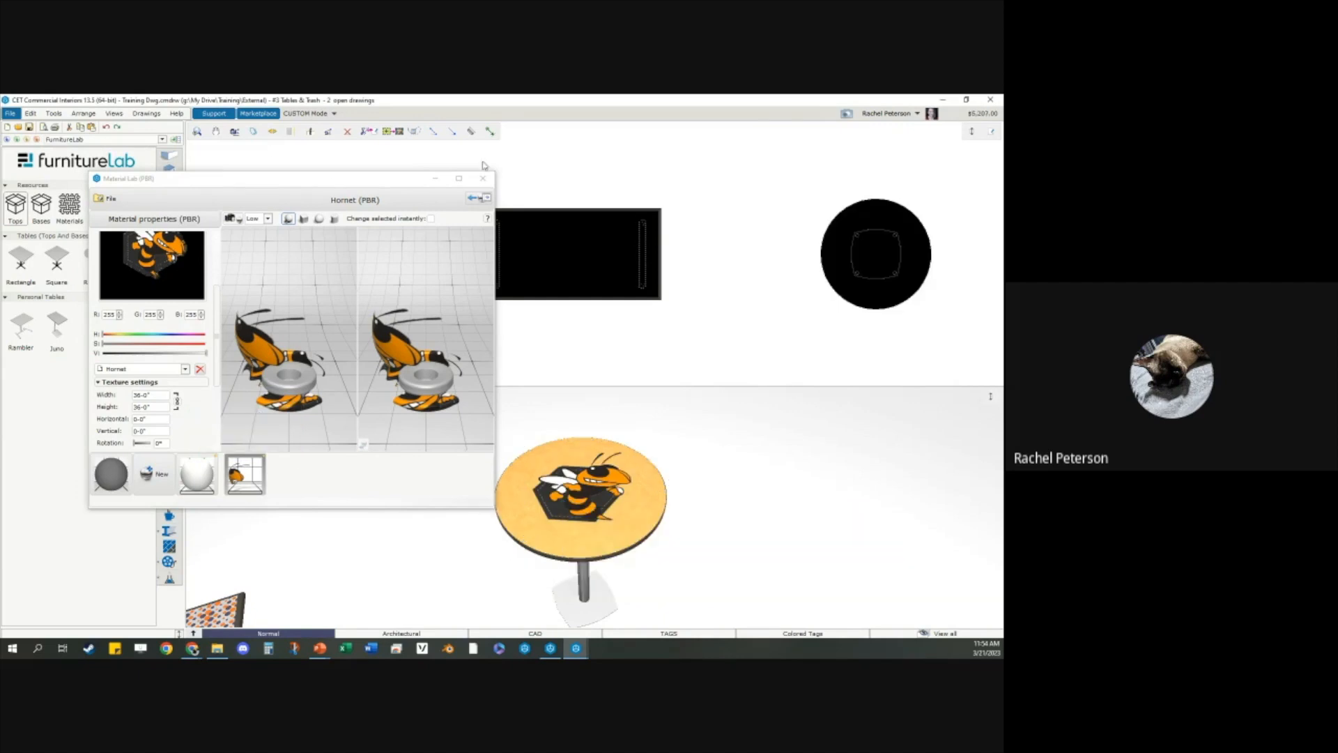
pyautogui.click(617, 421)
# Step: Examine the hornet graphic on the round tabletop, then select the round table and show its base options
pyautogui.scroll(5, 616, 421)
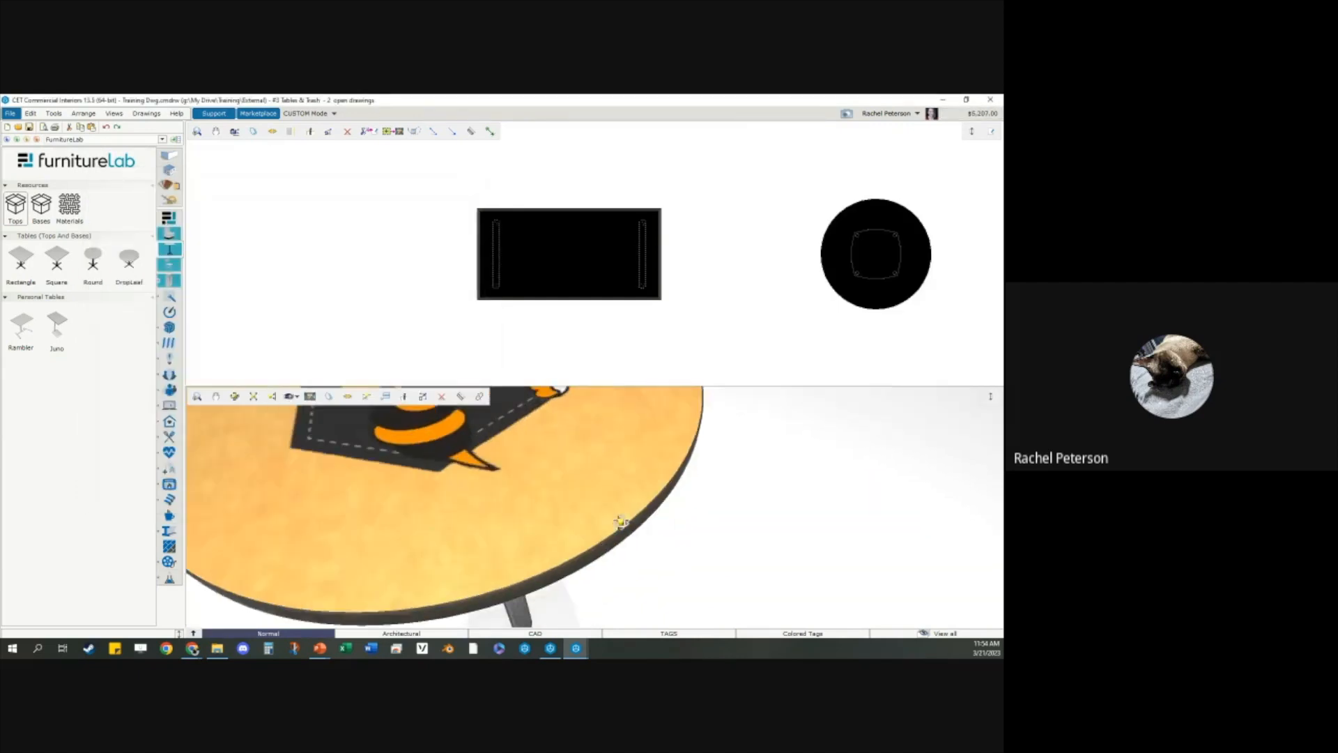
pyautogui.scroll(-3, 614, 552)
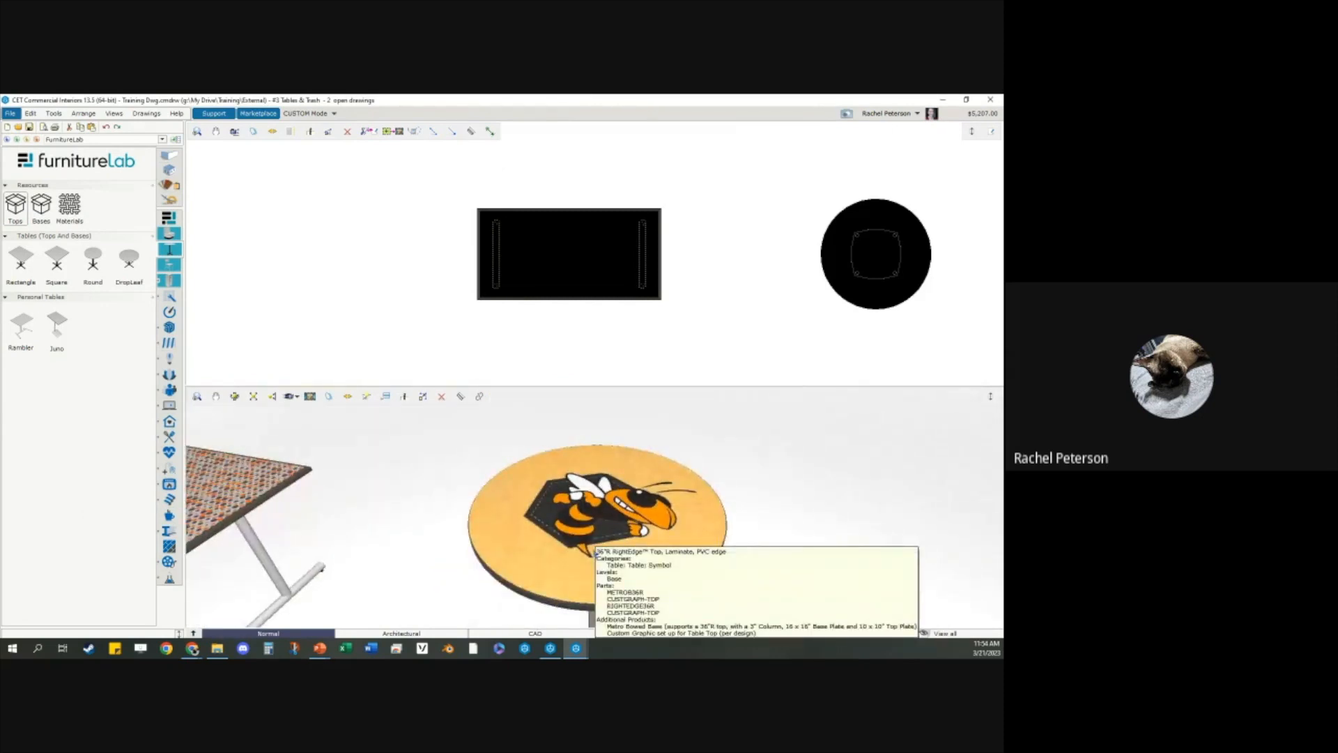
pyautogui.scroll(-4, 596, 551)
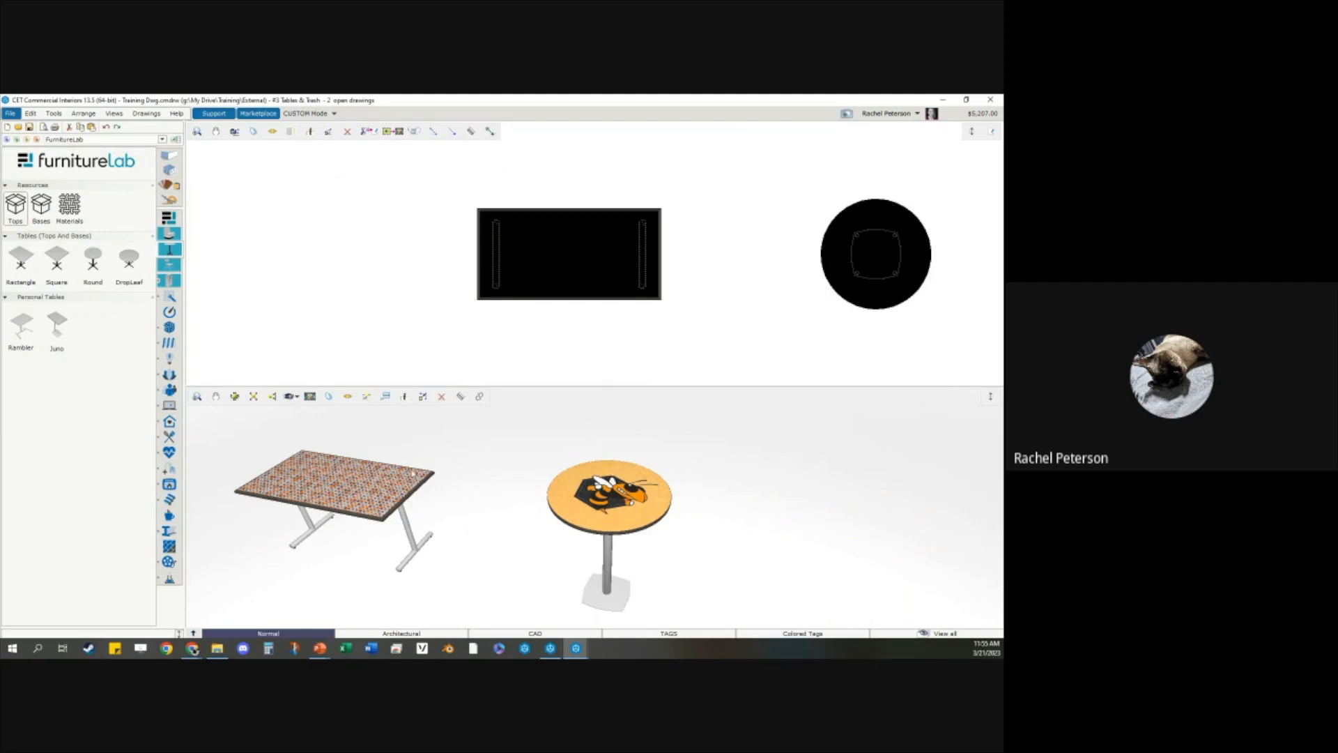
pyautogui.hotkey('alt', 'Tab')
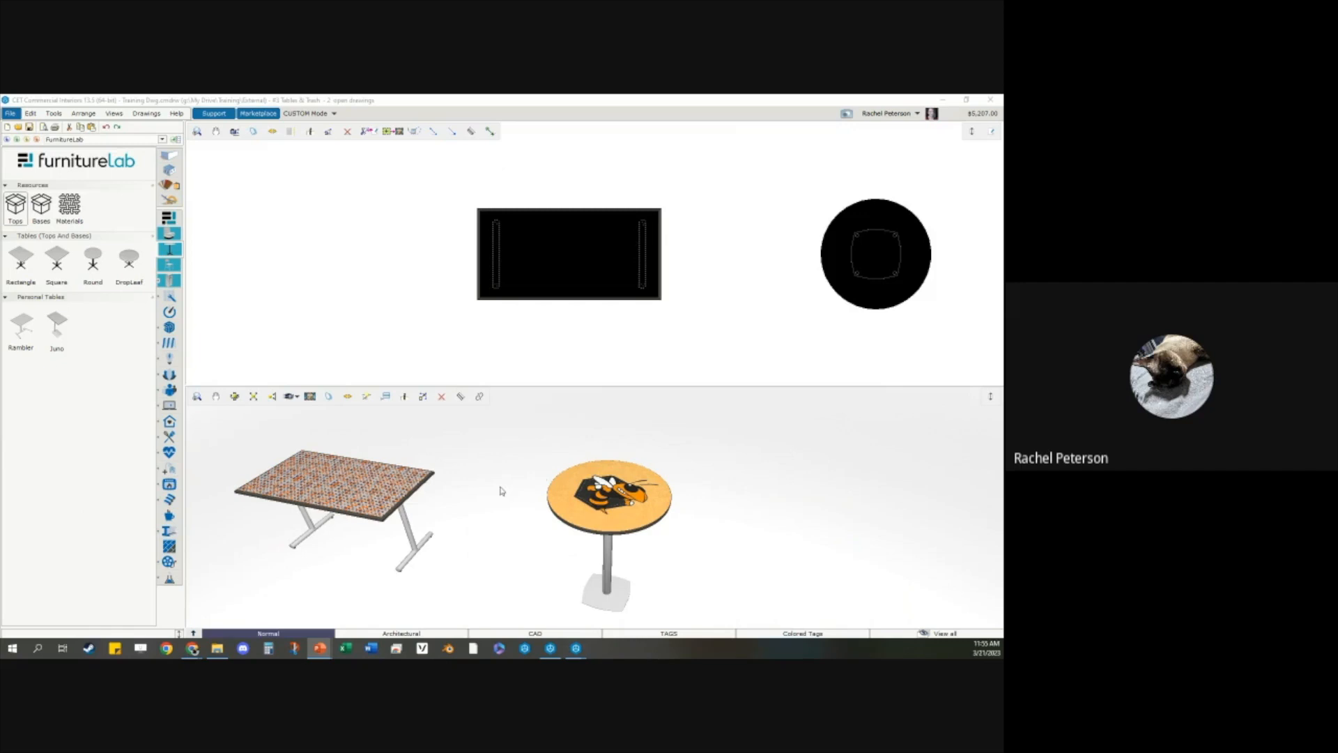
pyautogui.scroll(-2, 556, 544)
pyautogui.scroll(5, 564, 558)
pyautogui.click(594, 564)
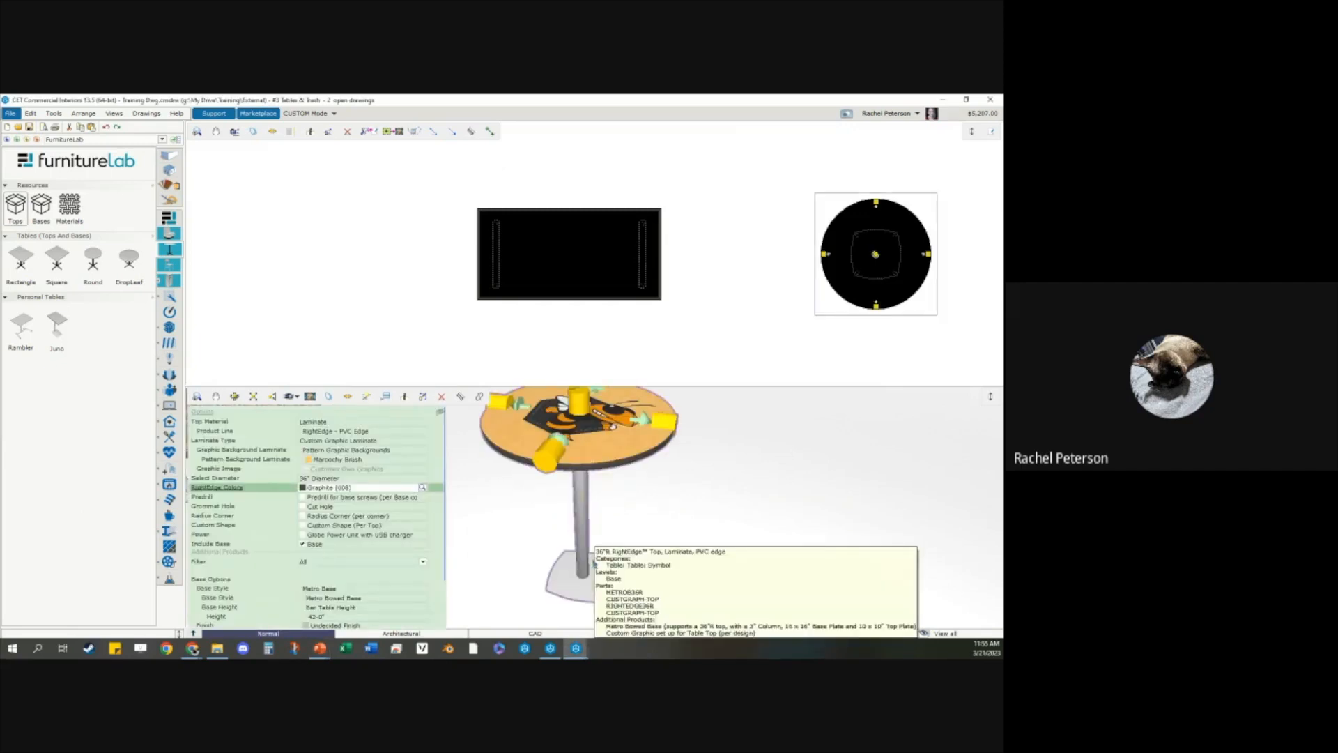
pyautogui.scroll(-3, 265, 490)
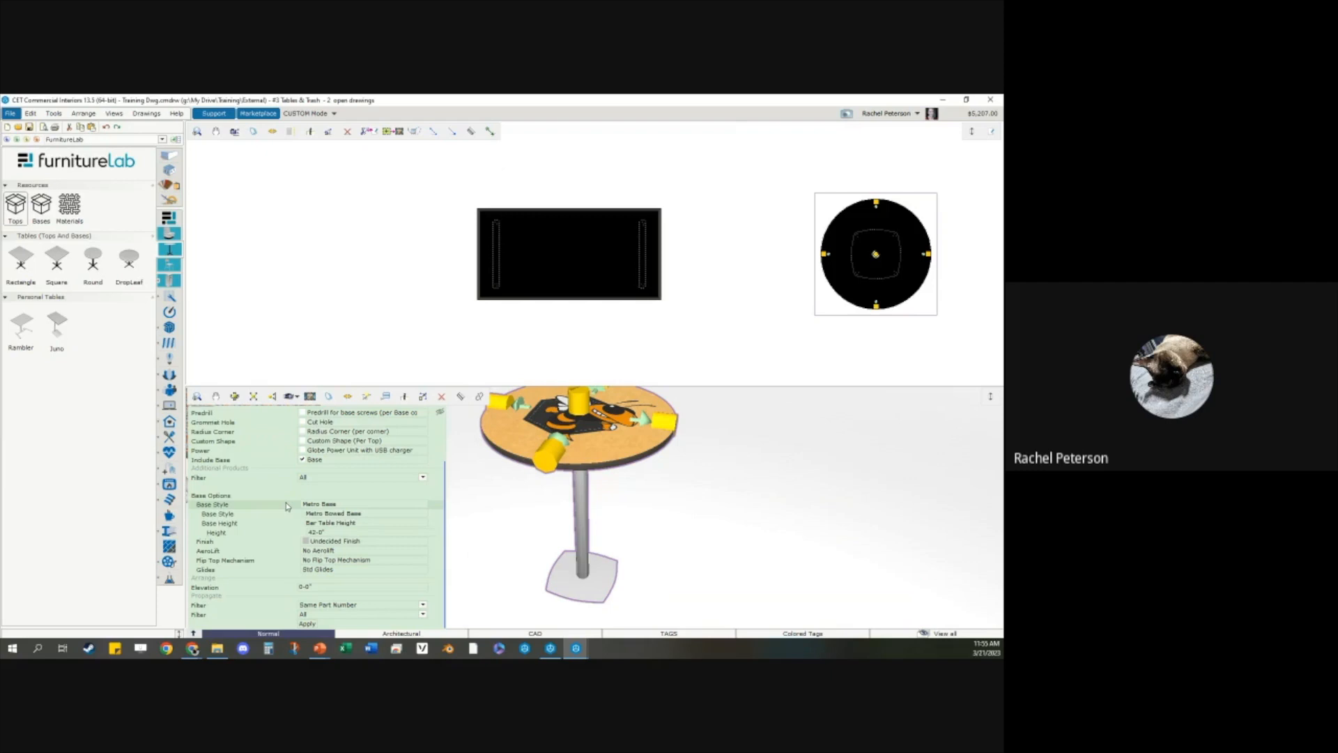
# Step: Set the round table's base height value to 41 inches, keeping the Bar Table Height option
pyautogui.click(331, 532)
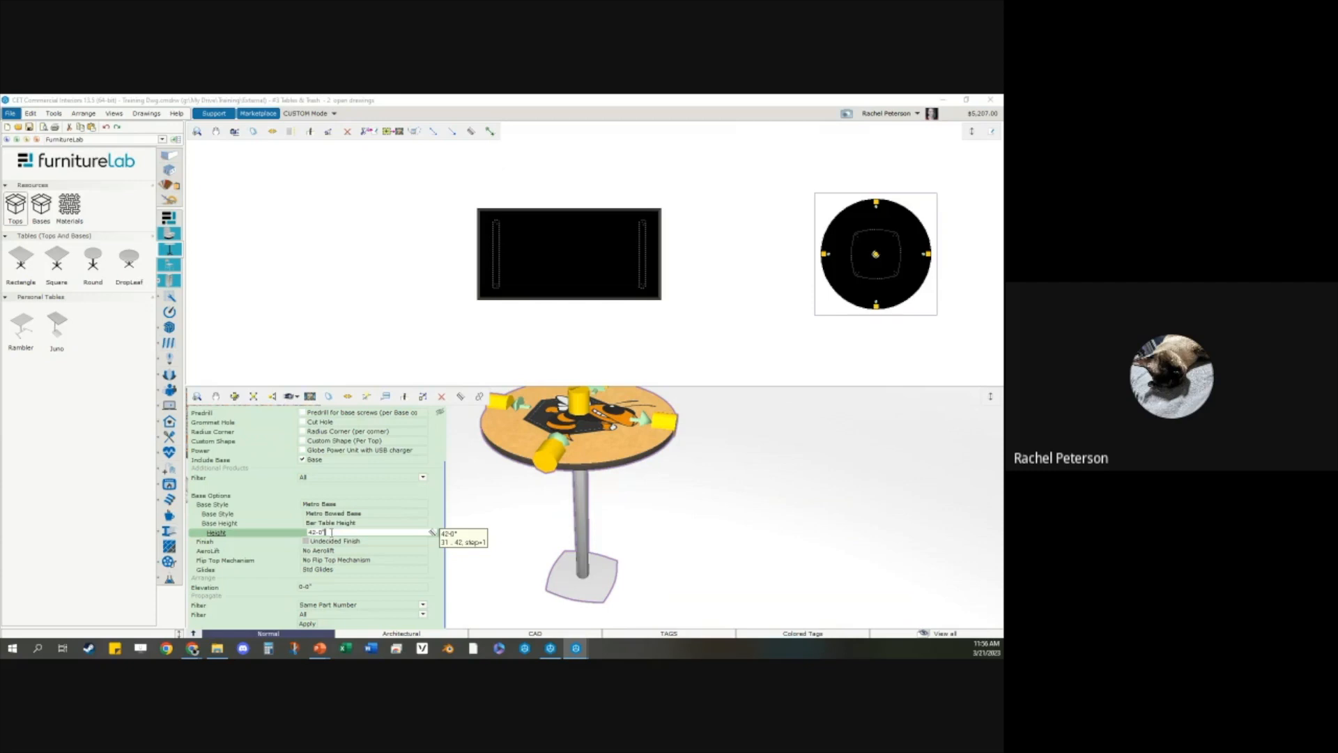
pyautogui.press('BackSpace')
pyautogui.press('BackSpace')
pyautogui.press('Return')
pyautogui.click(332, 533)
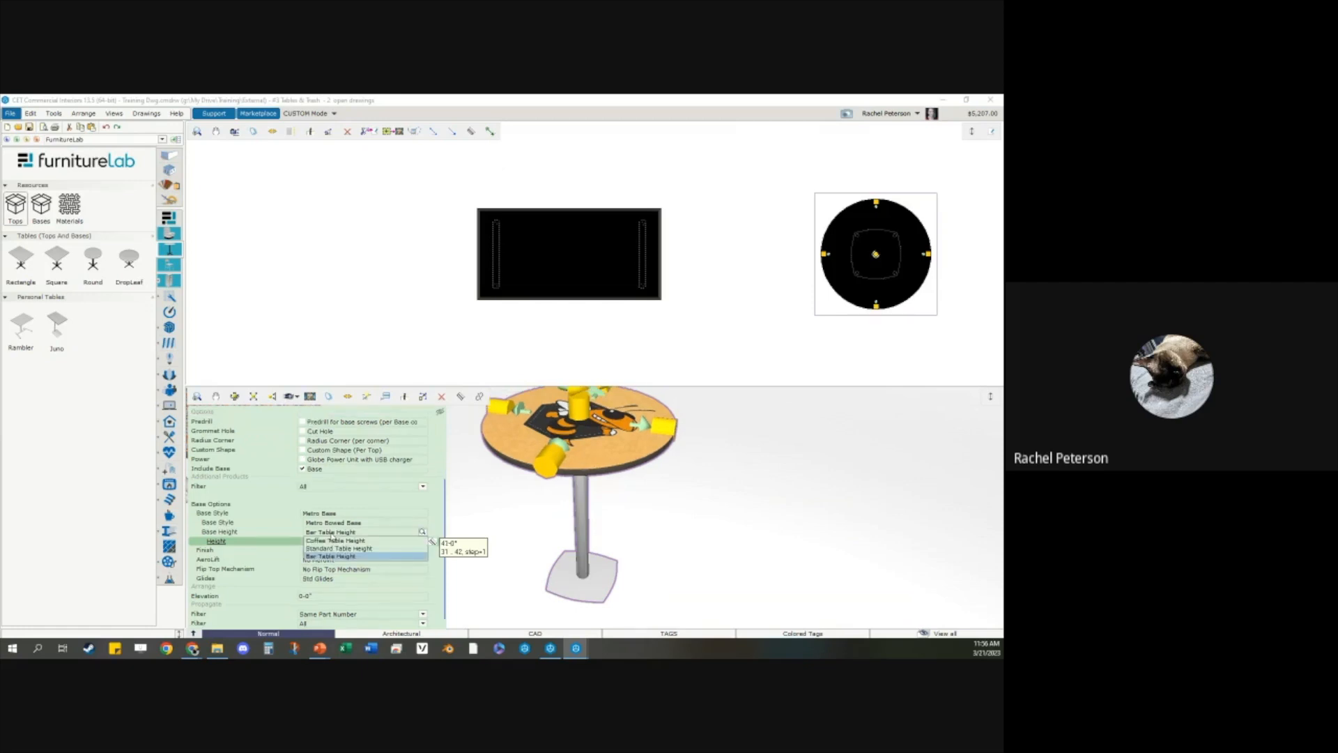
pyautogui.click(332, 556)
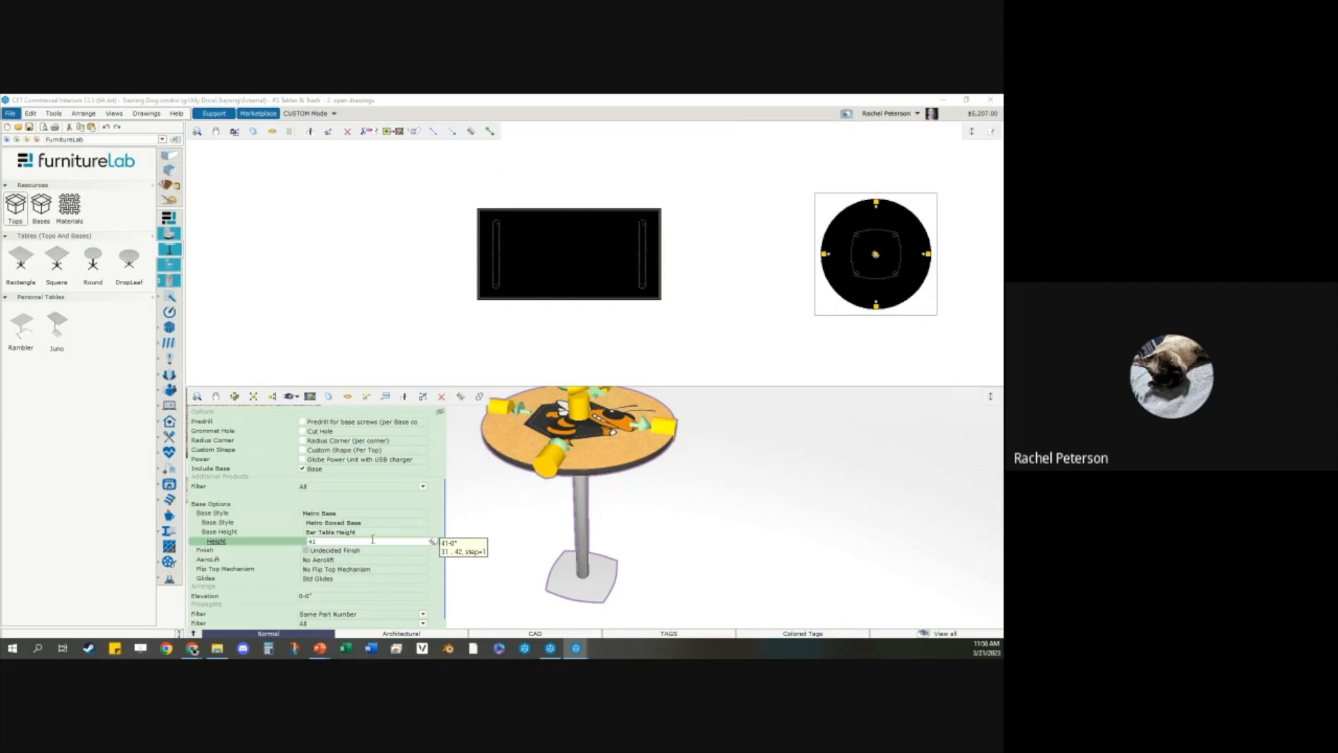
# Step: Change the round table's base to Coffee Table Height with a height of 20 inches
pyautogui.click(362, 532)
pyautogui.click(362, 540)
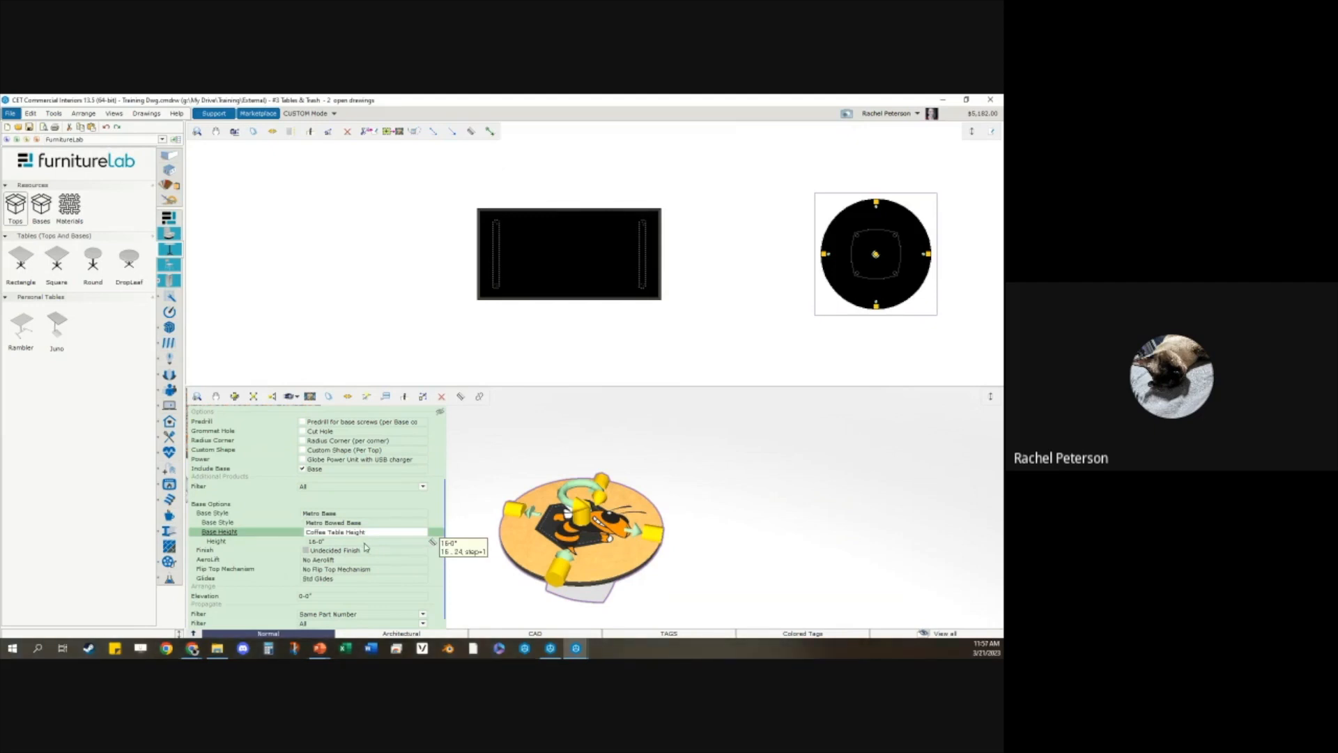
pyautogui.click(365, 542)
pyautogui.write('20')
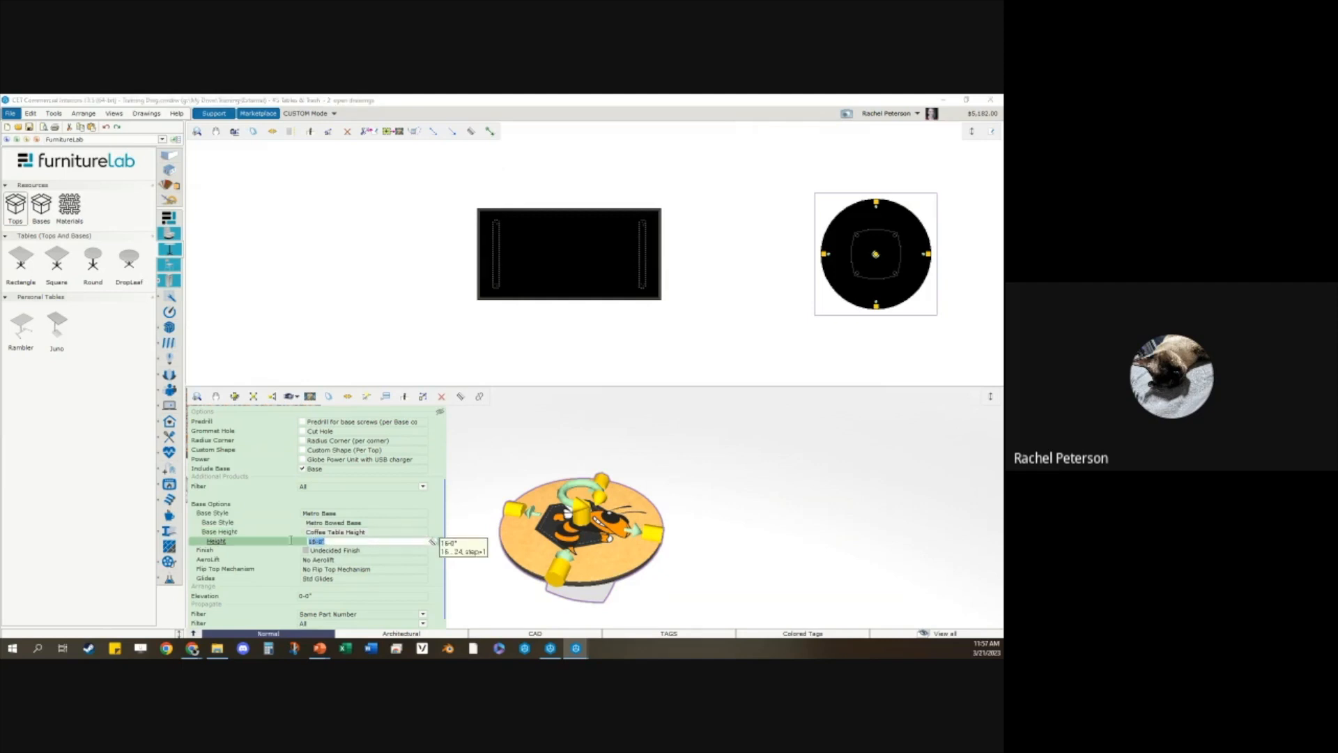
pyautogui.press('Return')
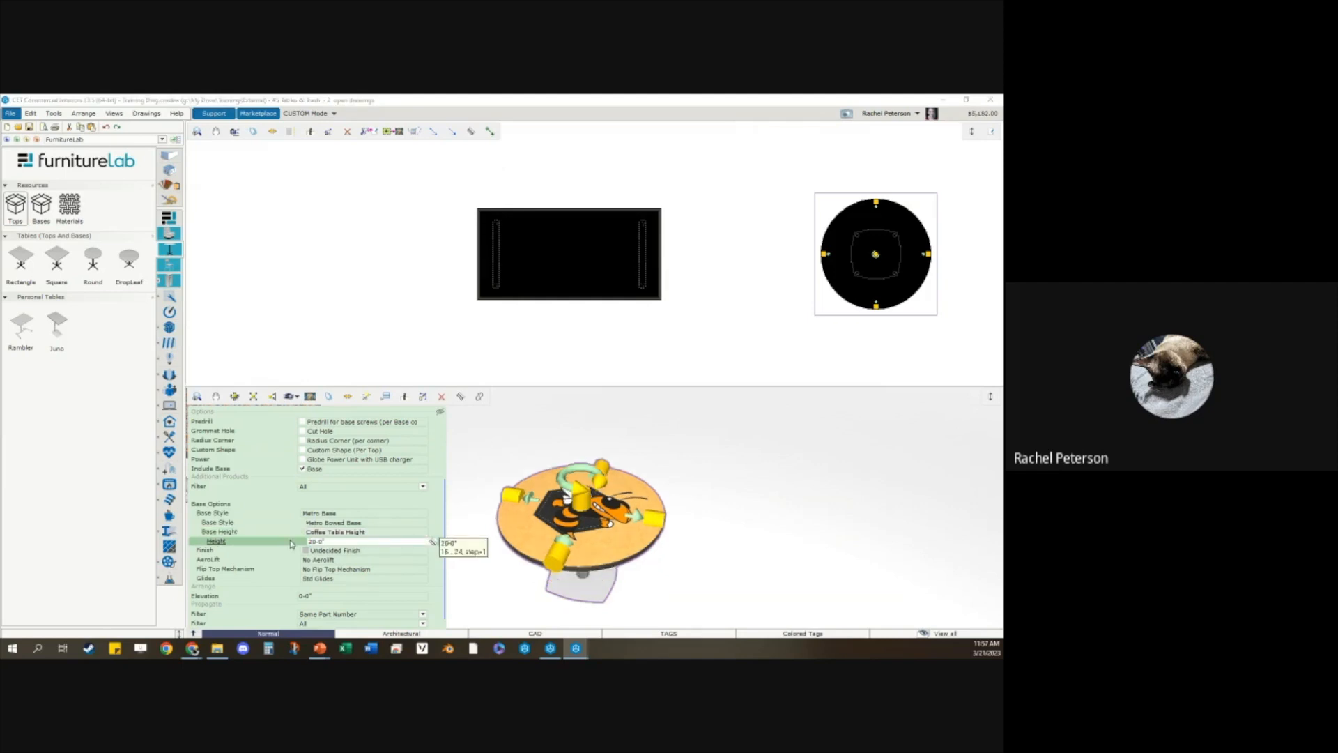
# Step: Give the round table's base the Black Wrinkle finish, keeping No AeroLift and Std Glides
pyautogui.scroll(4, 622, 575)
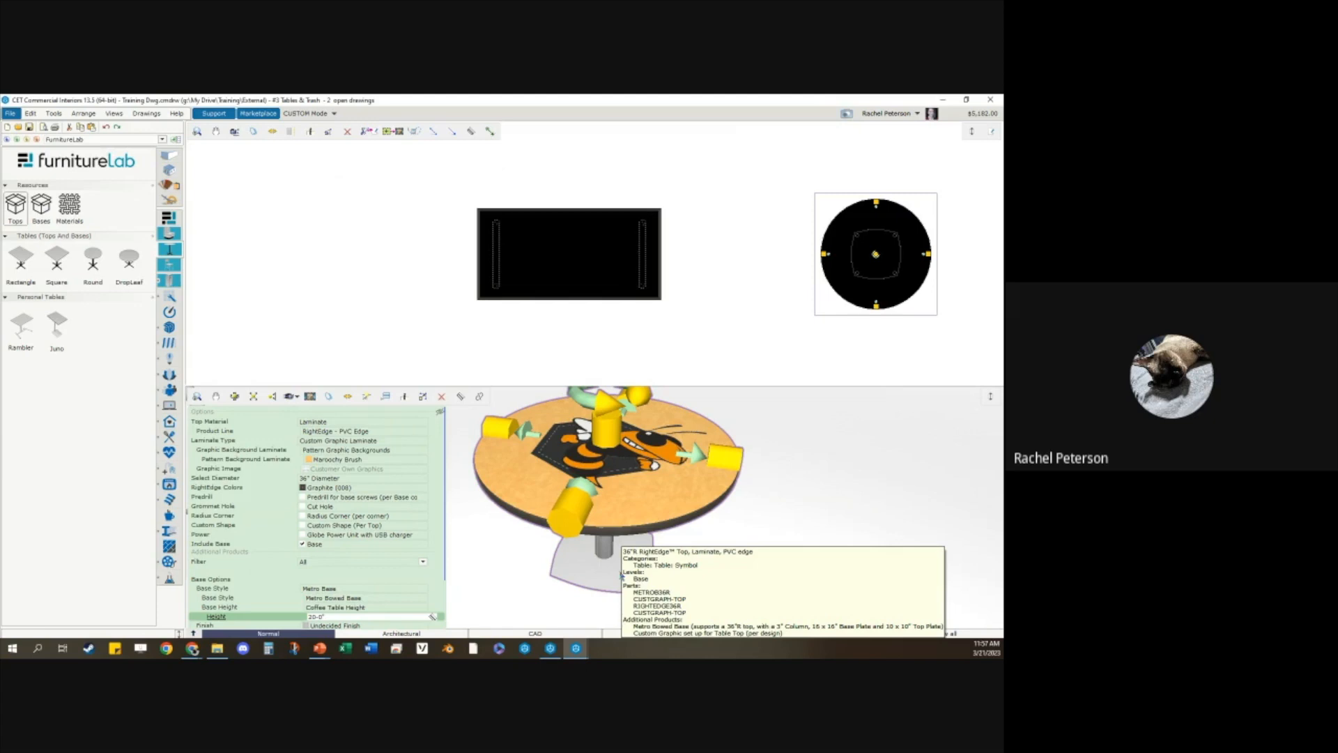
pyautogui.scroll(-3, 621, 576)
pyautogui.scroll(-3, 366, 515)
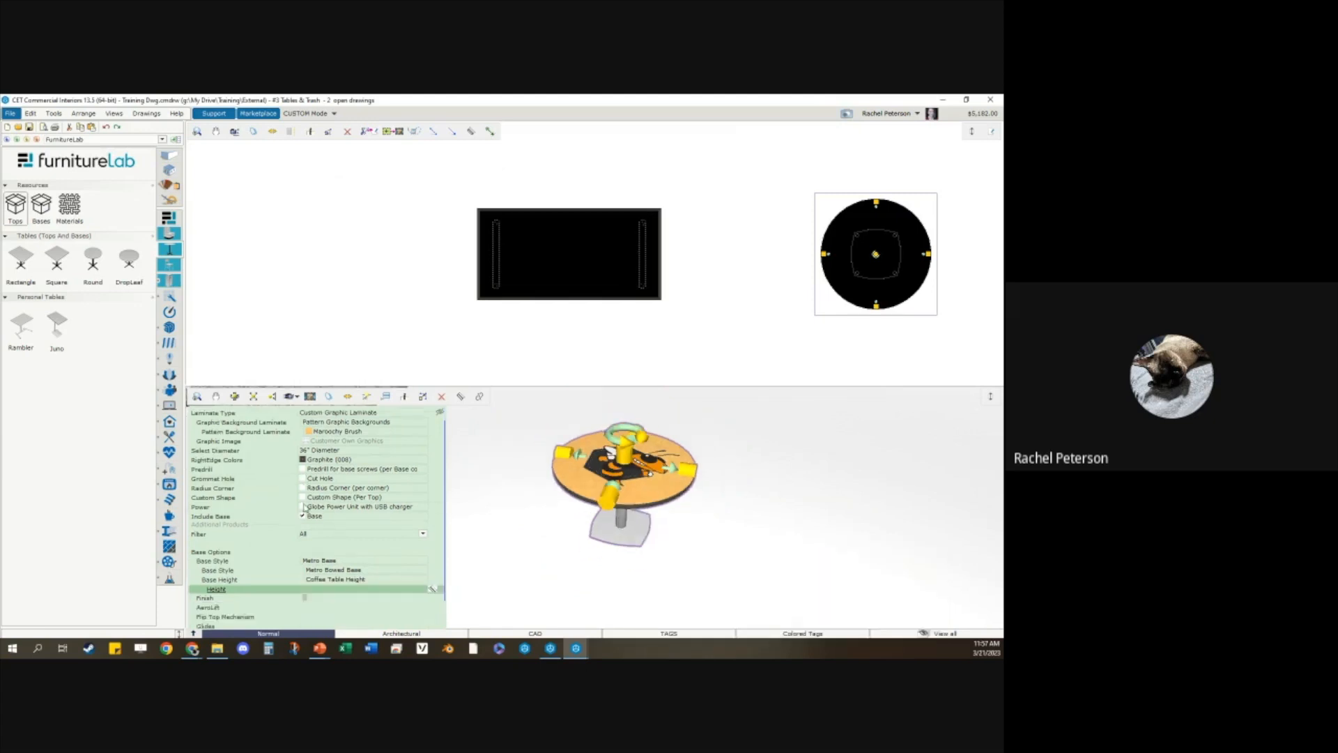
pyautogui.scroll(3, 600, 563)
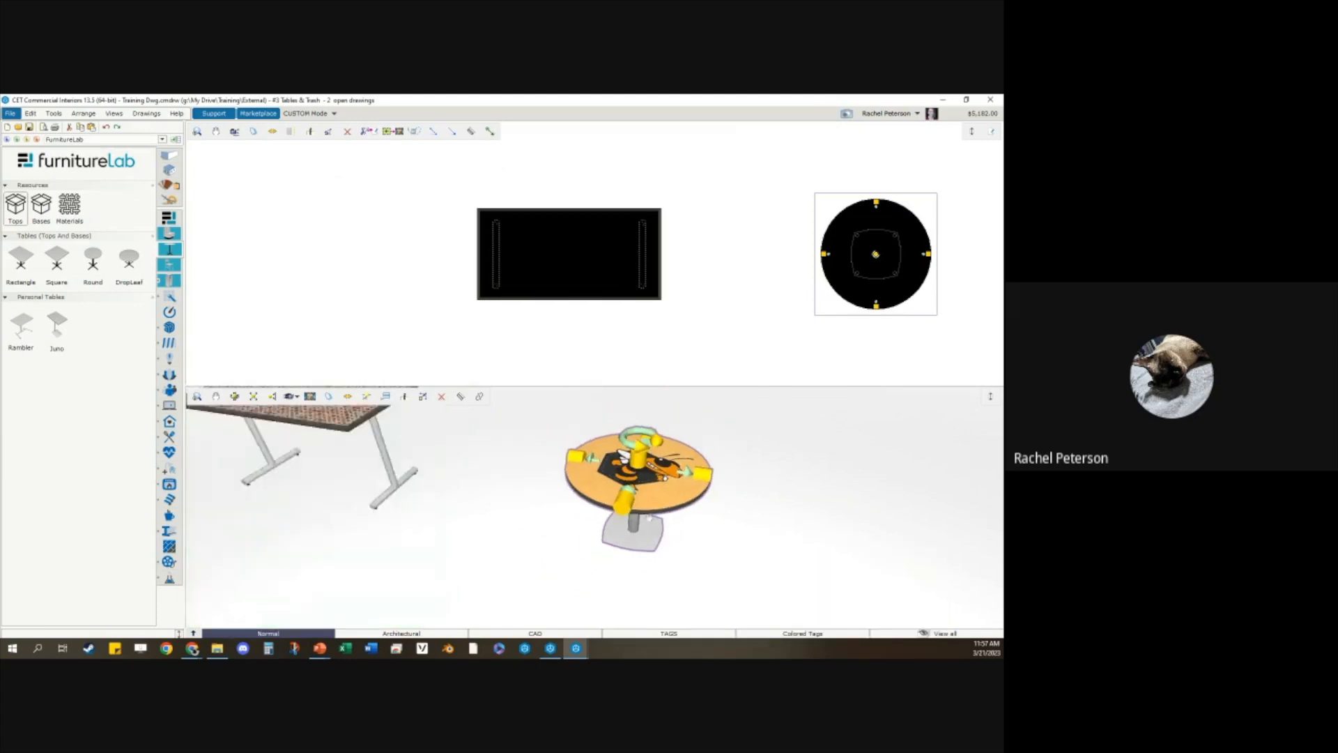
pyautogui.scroll(-3, 391, 566)
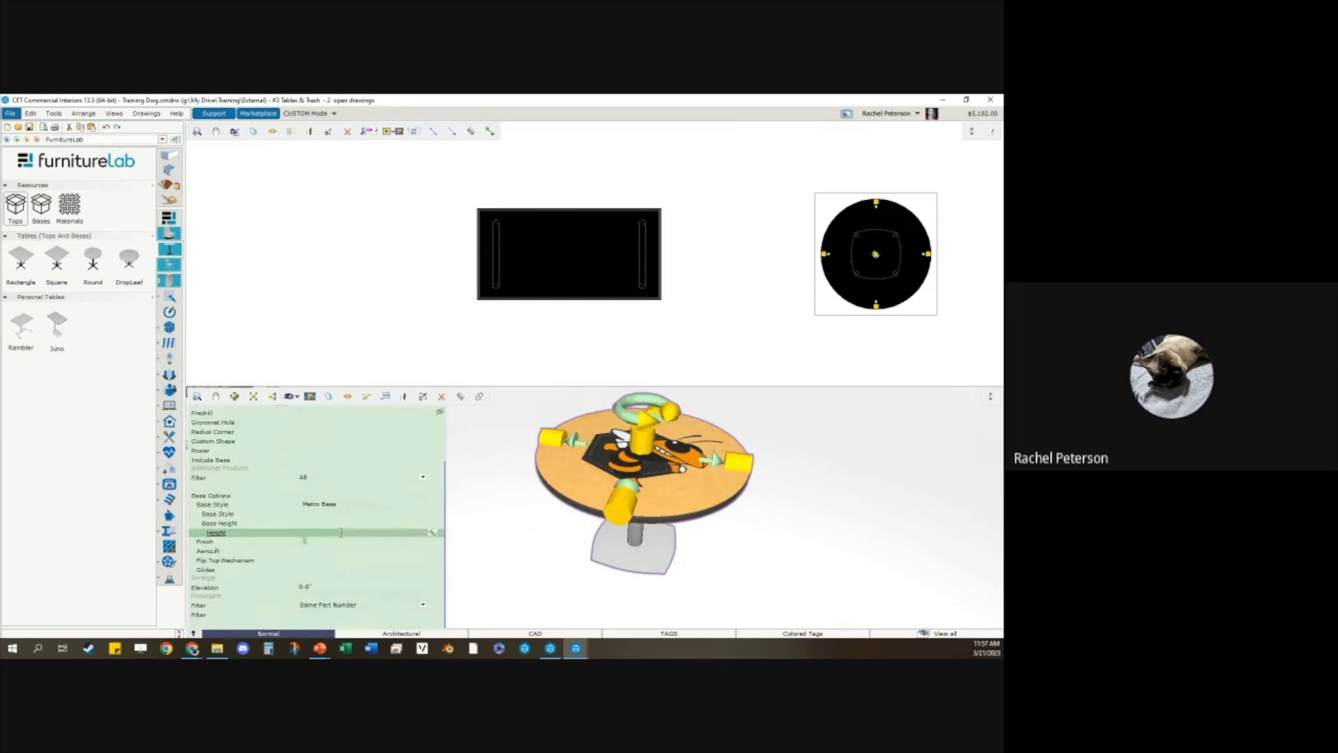
pyautogui.click(340, 542)
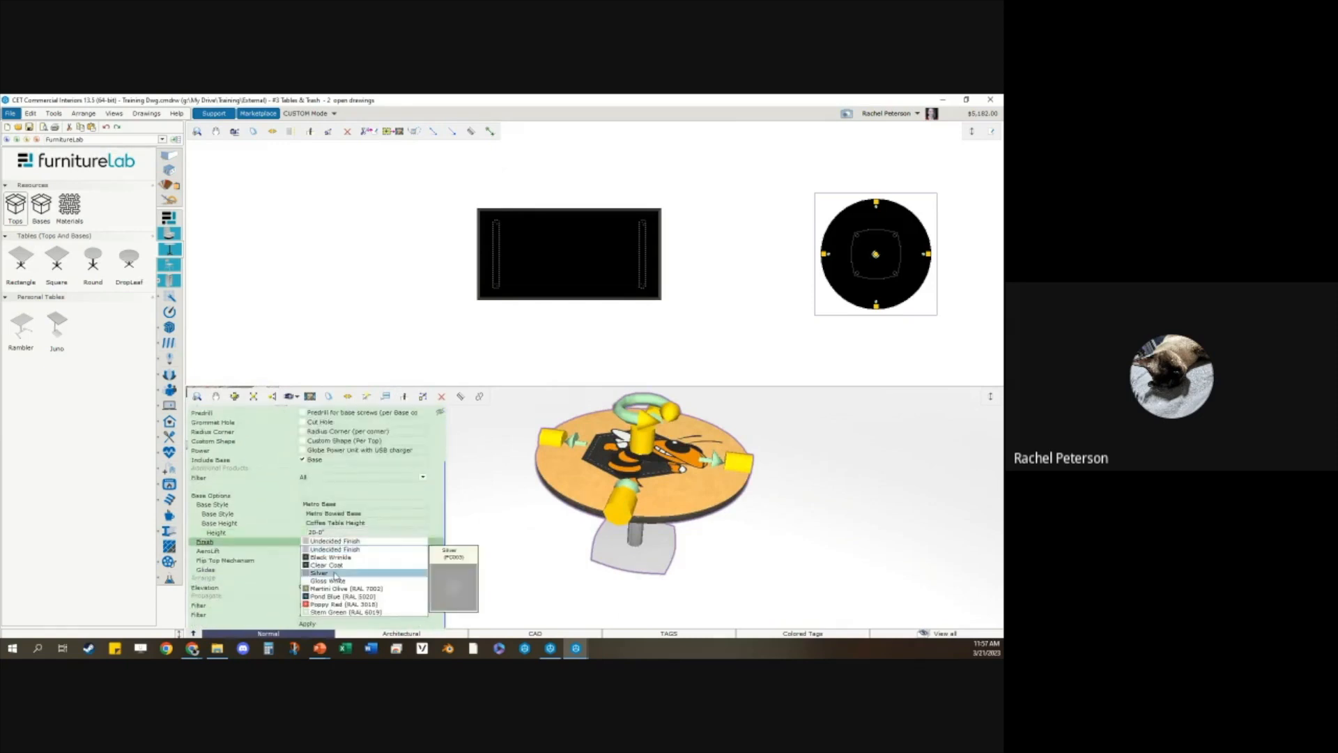
pyautogui.click(335, 558)
pyautogui.click(335, 560)
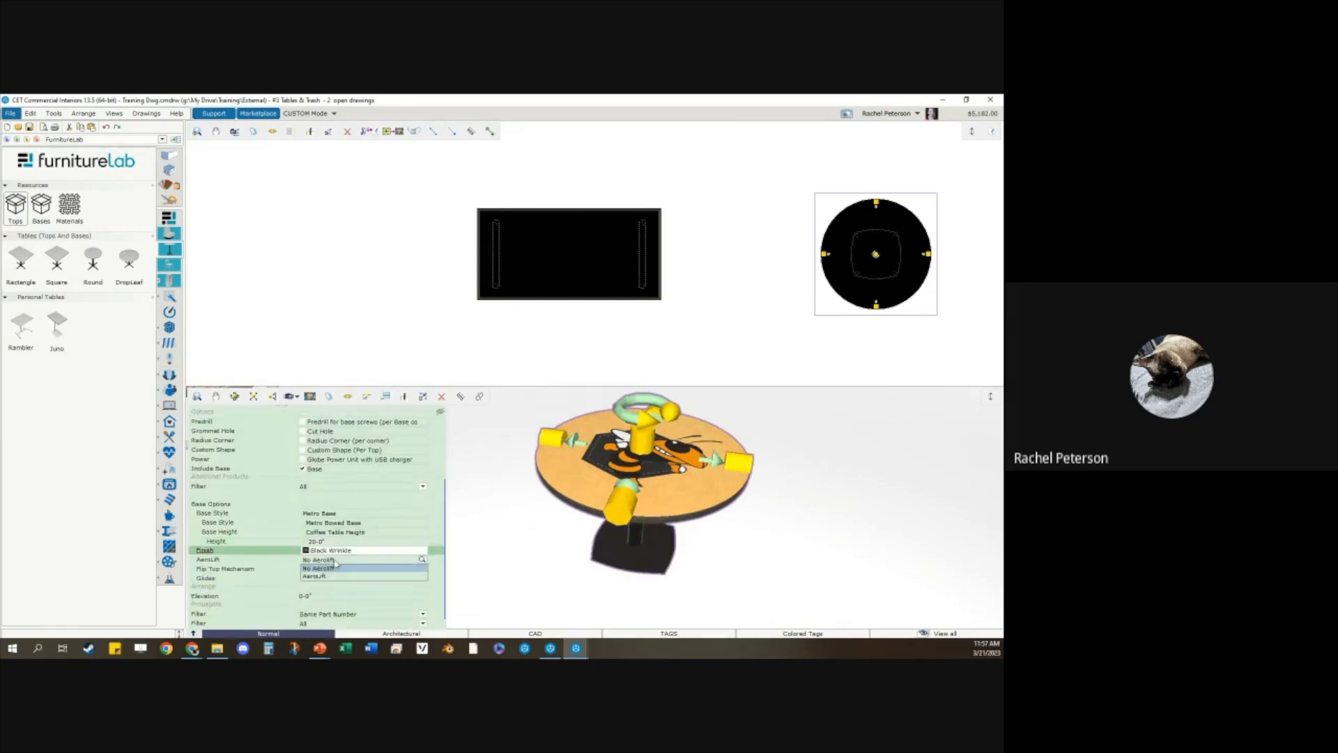
pyautogui.click(334, 568)
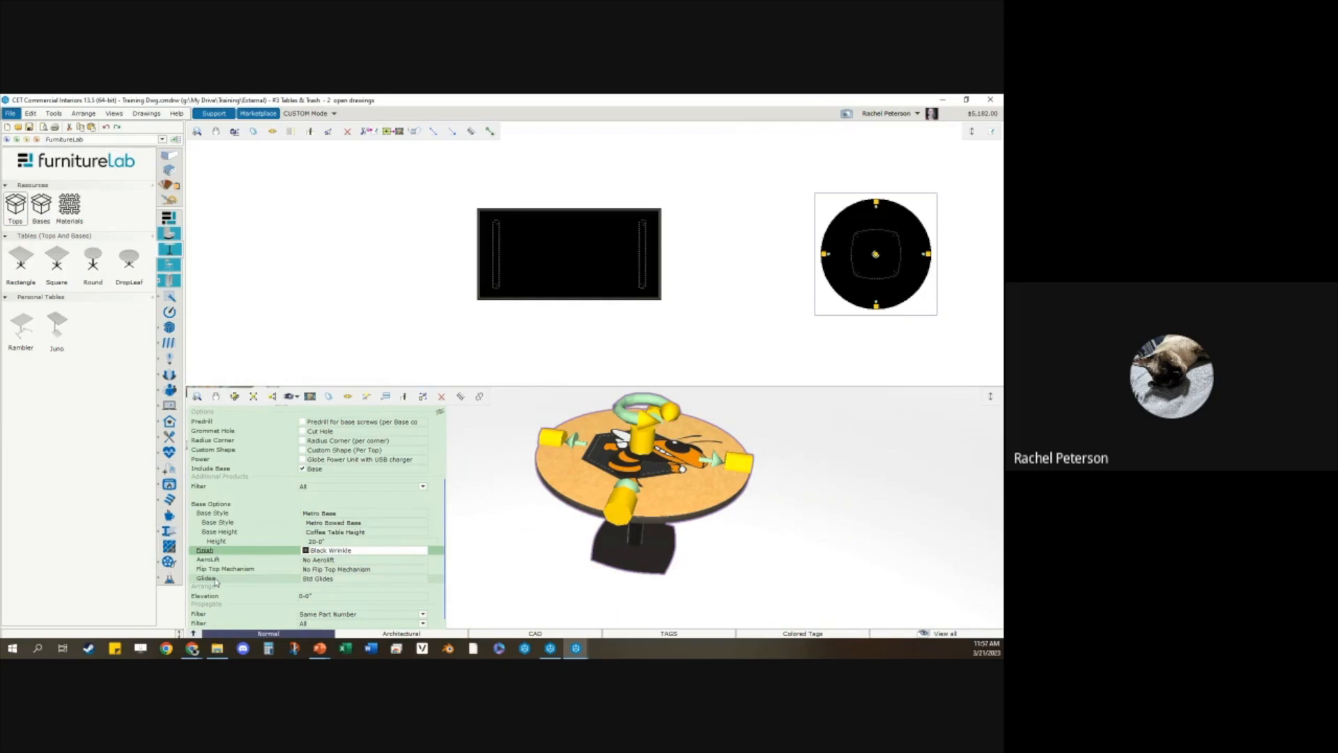
pyautogui.click(347, 579)
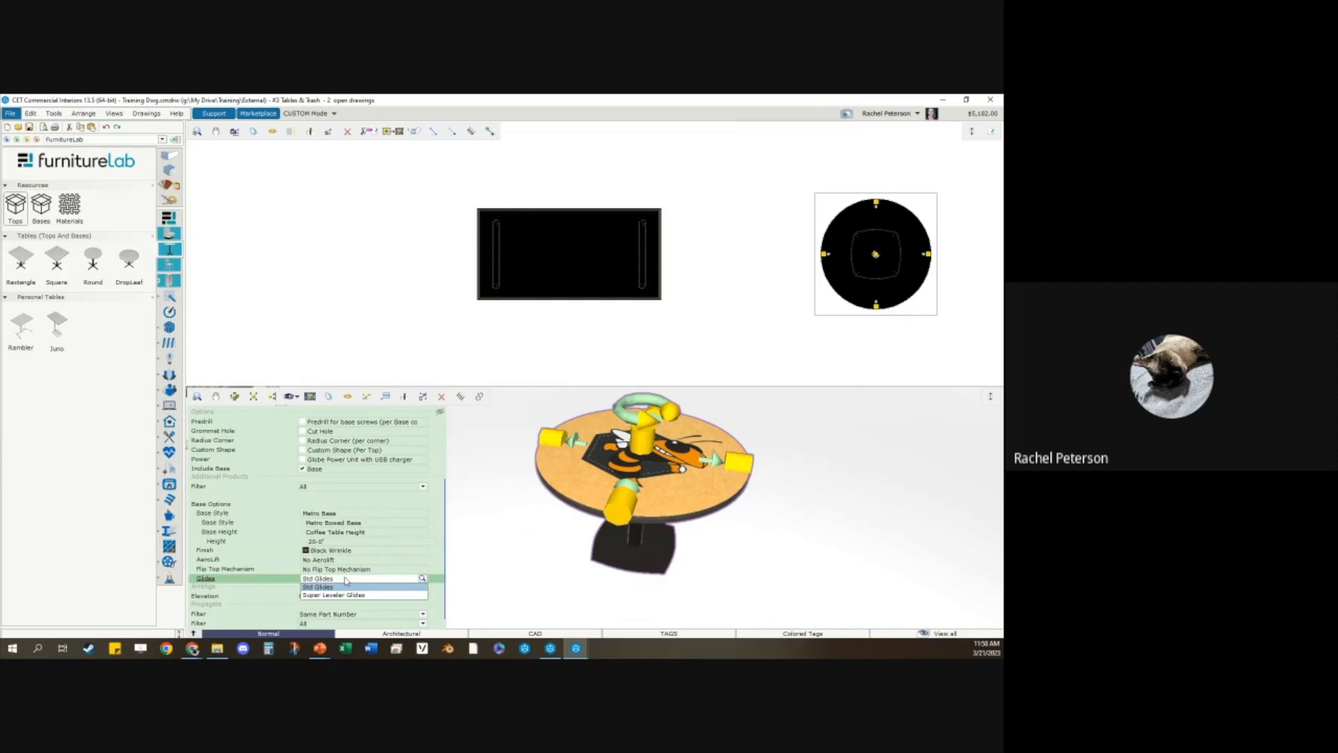
pyautogui.click(344, 587)
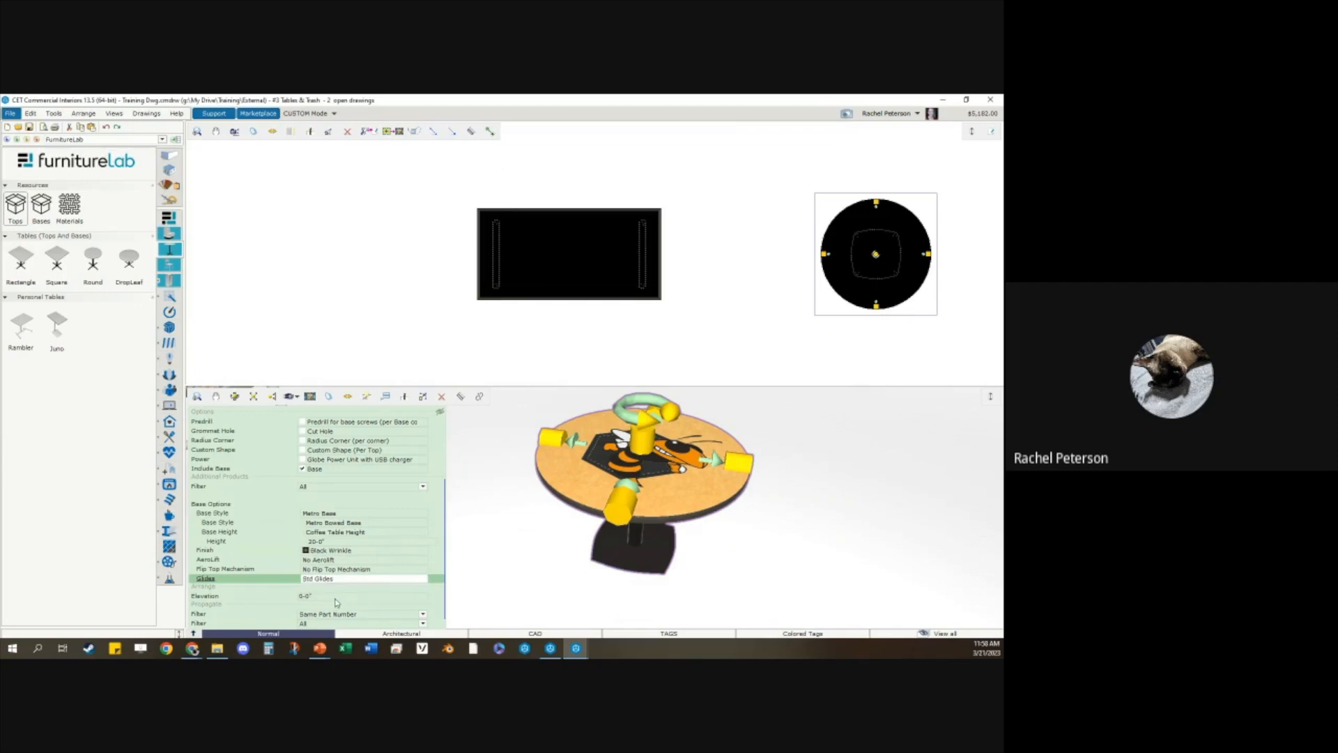
# Step: Add the Flip Top Mechanism to the round table while viewing the underside of its top
pyautogui.click(340, 569)
pyautogui.scroll(3, 623, 515)
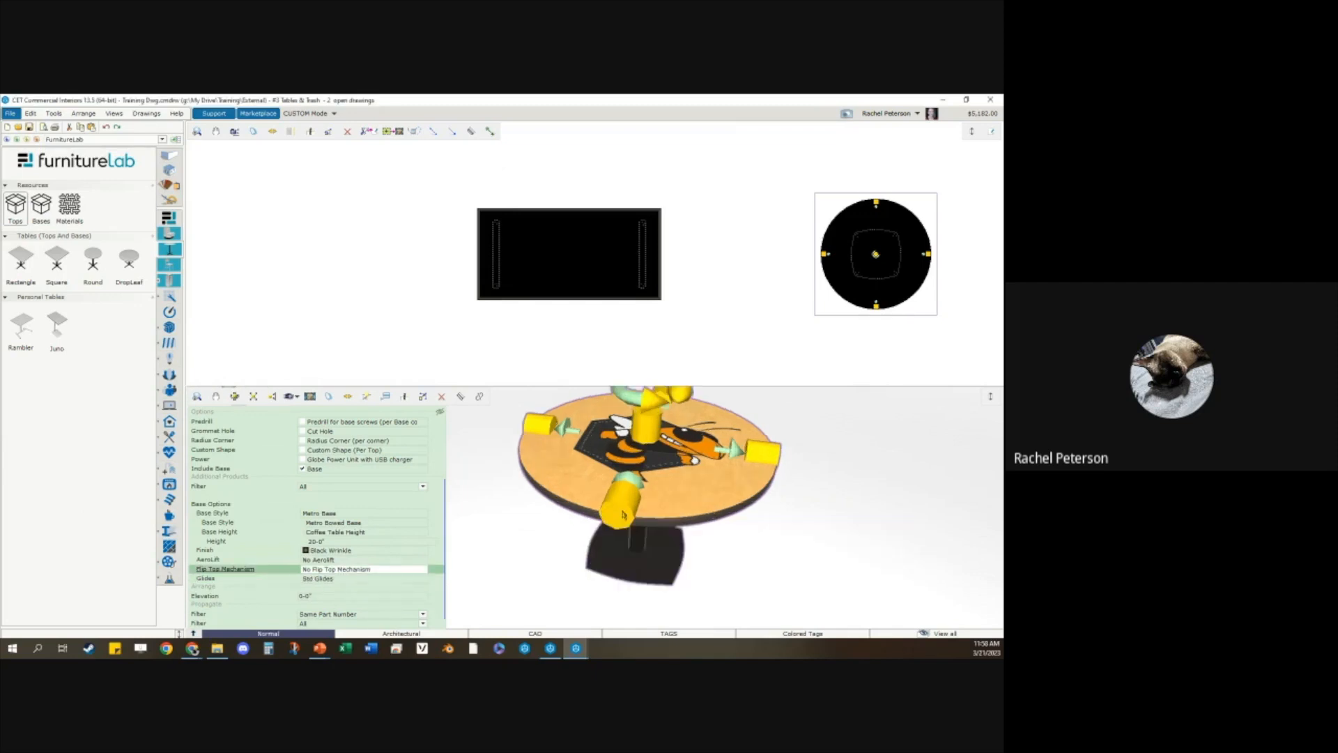
pyautogui.moveTo(623, 514); pyautogui.dragTo(637, 458, button='middle')
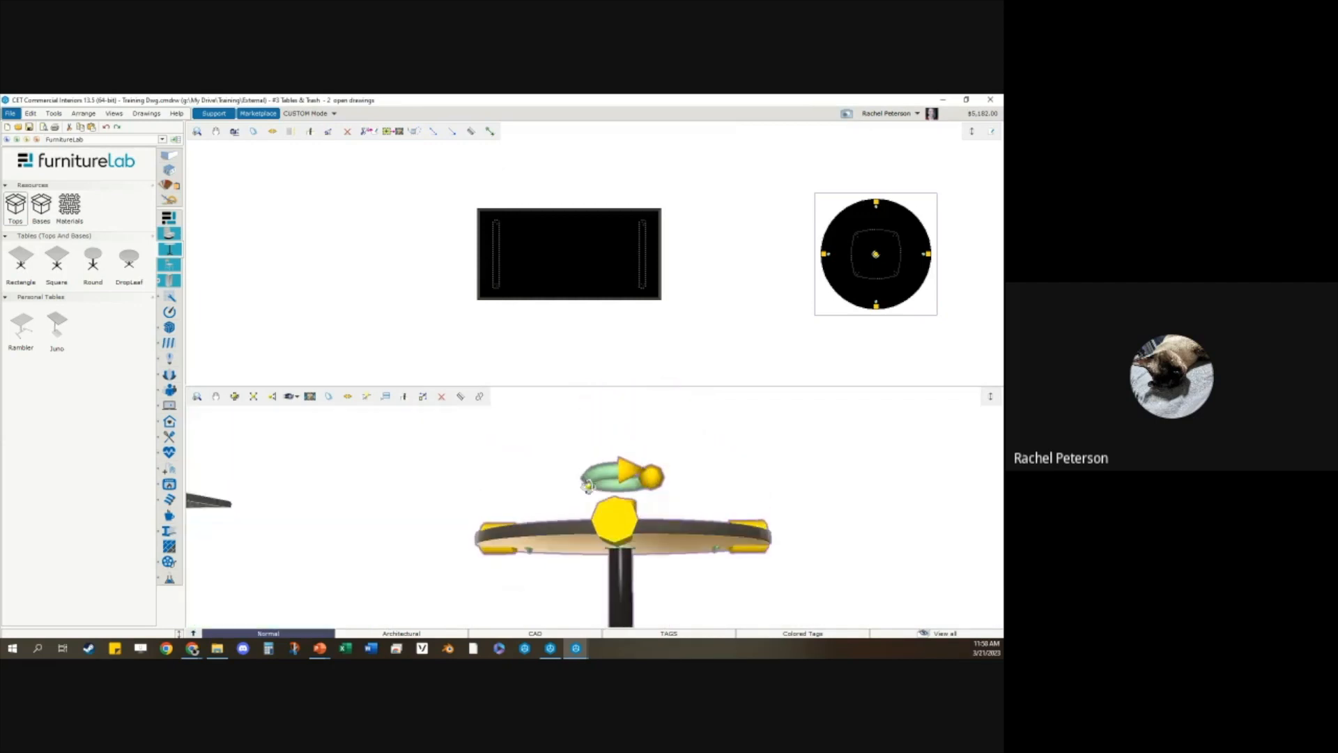
pyautogui.click(344, 608)
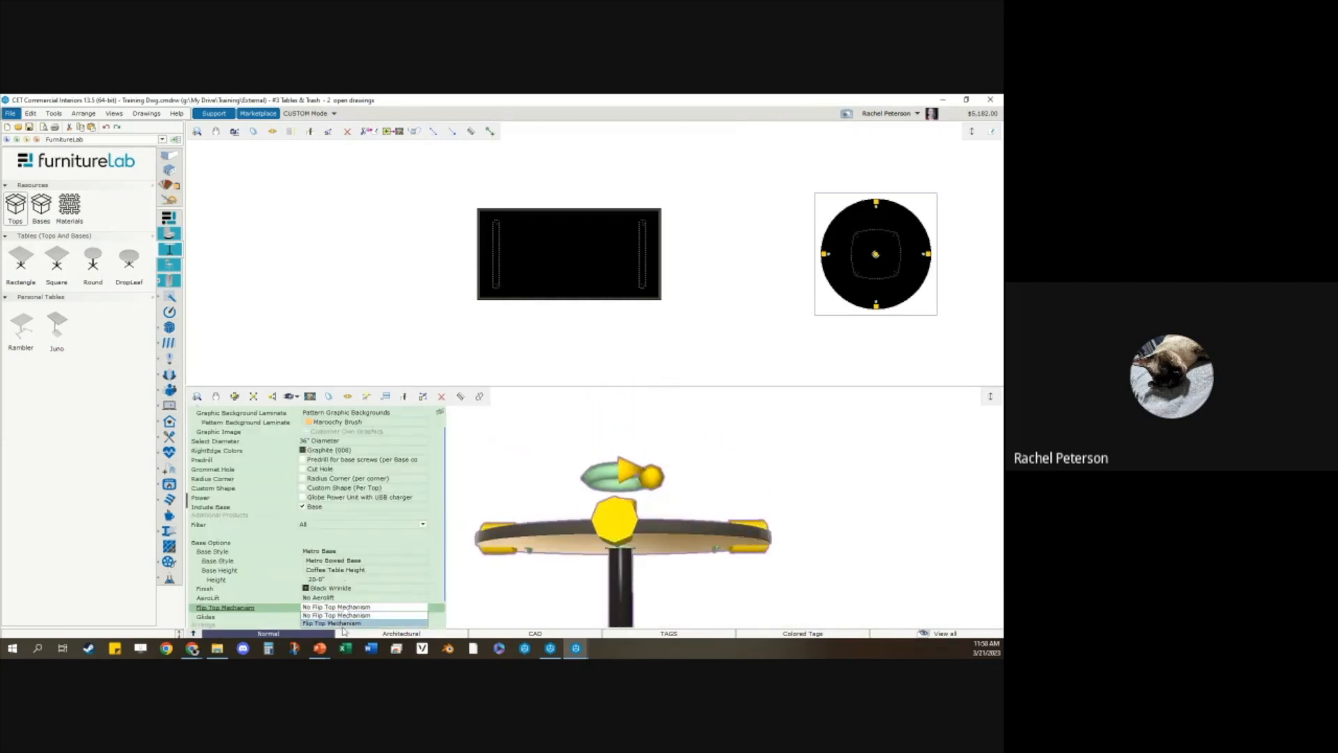
pyautogui.click(344, 623)
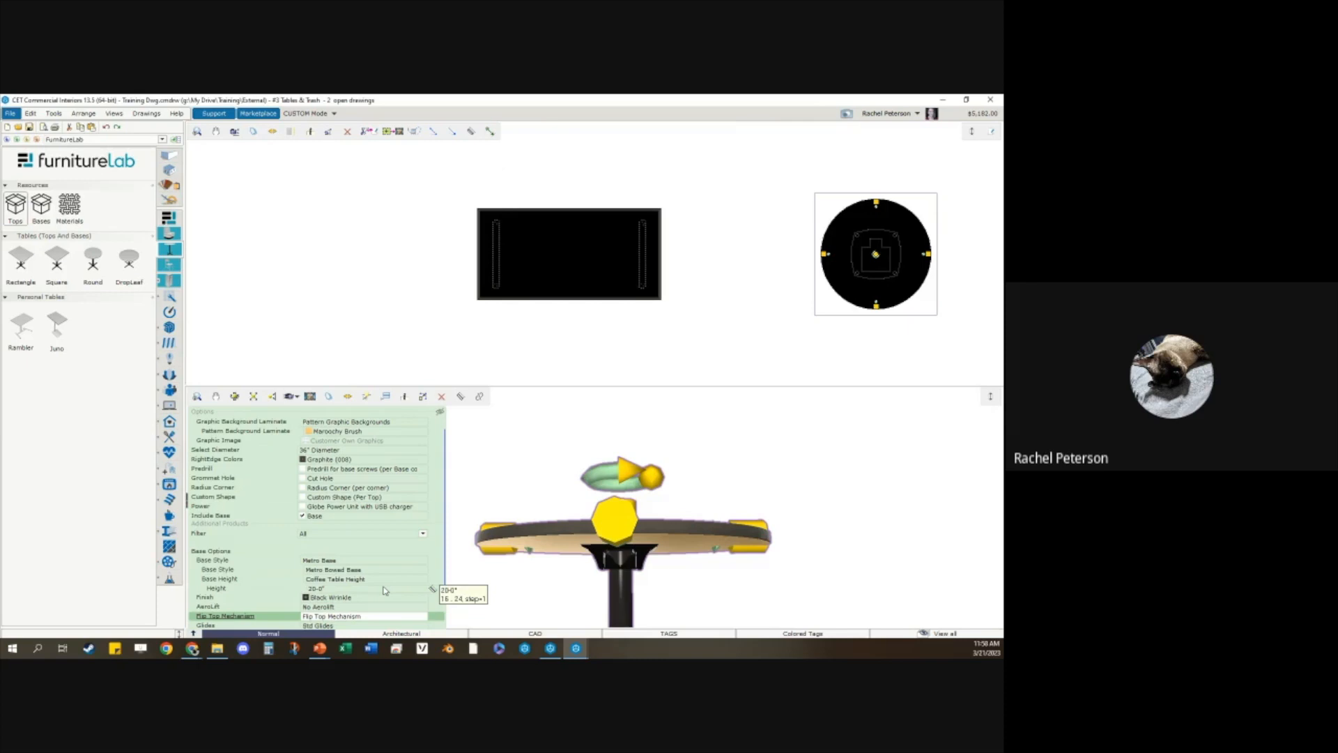
# Step: Switch the round table's base to AeroLift and raise its airlift height to 35-1/2 inches
pyautogui.click(357, 607)
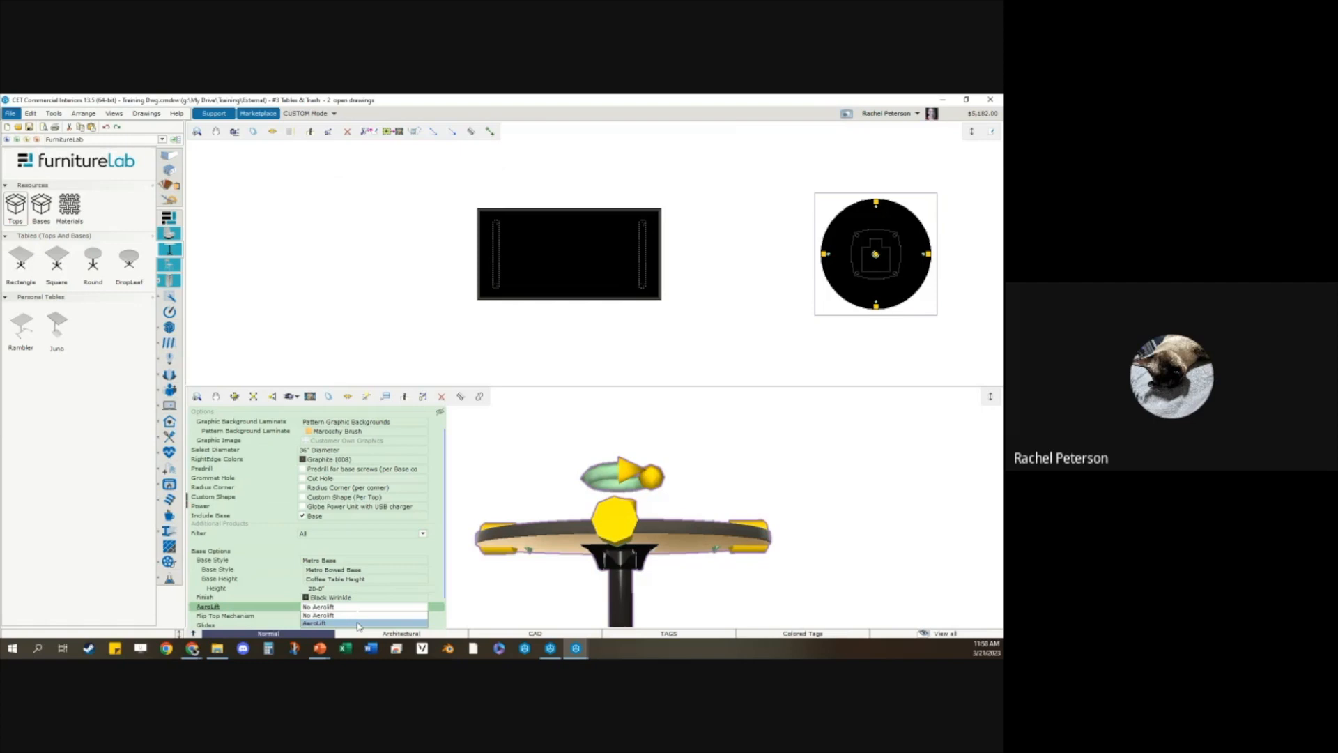
pyautogui.click(358, 623)
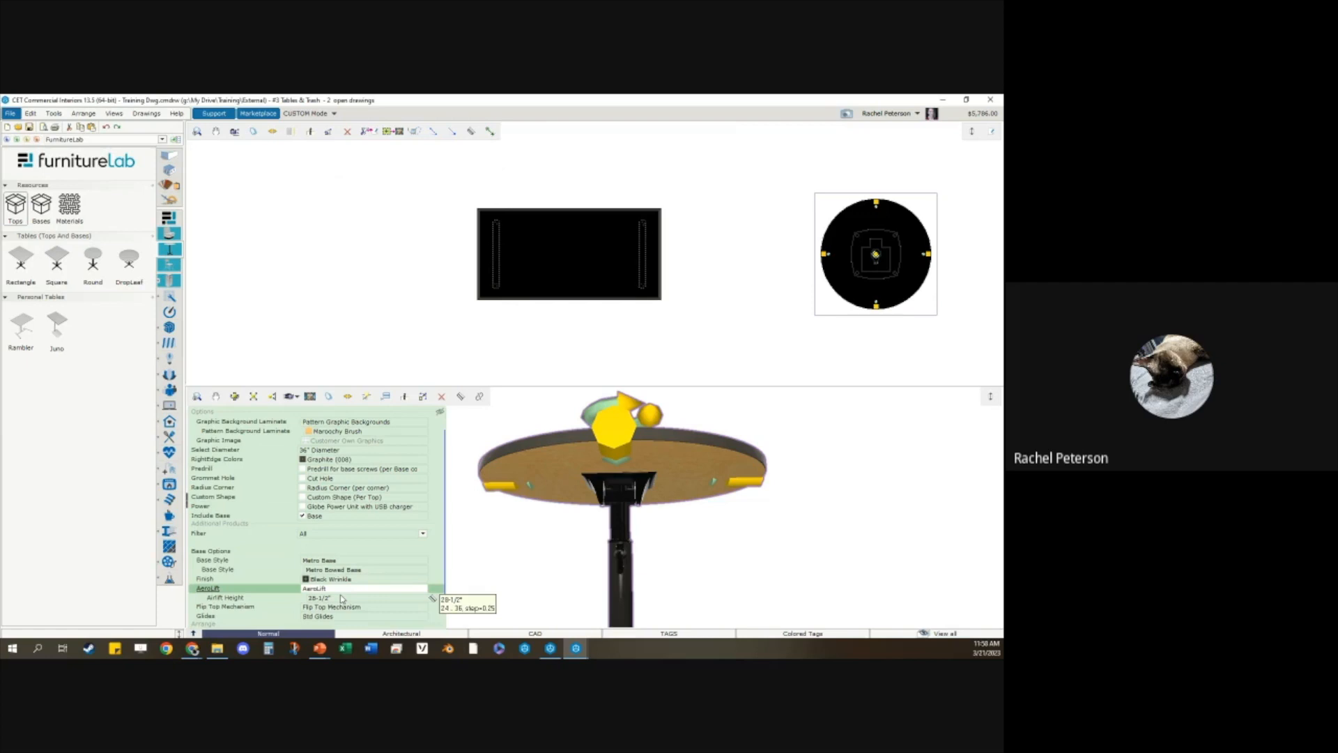
pyautogui.moveTo(469, 558); pyautogui.dragTo(478, 595)
pyautogui.scroll(-5, 542, 519)
pyautogui.scroll(5, 551, 493)
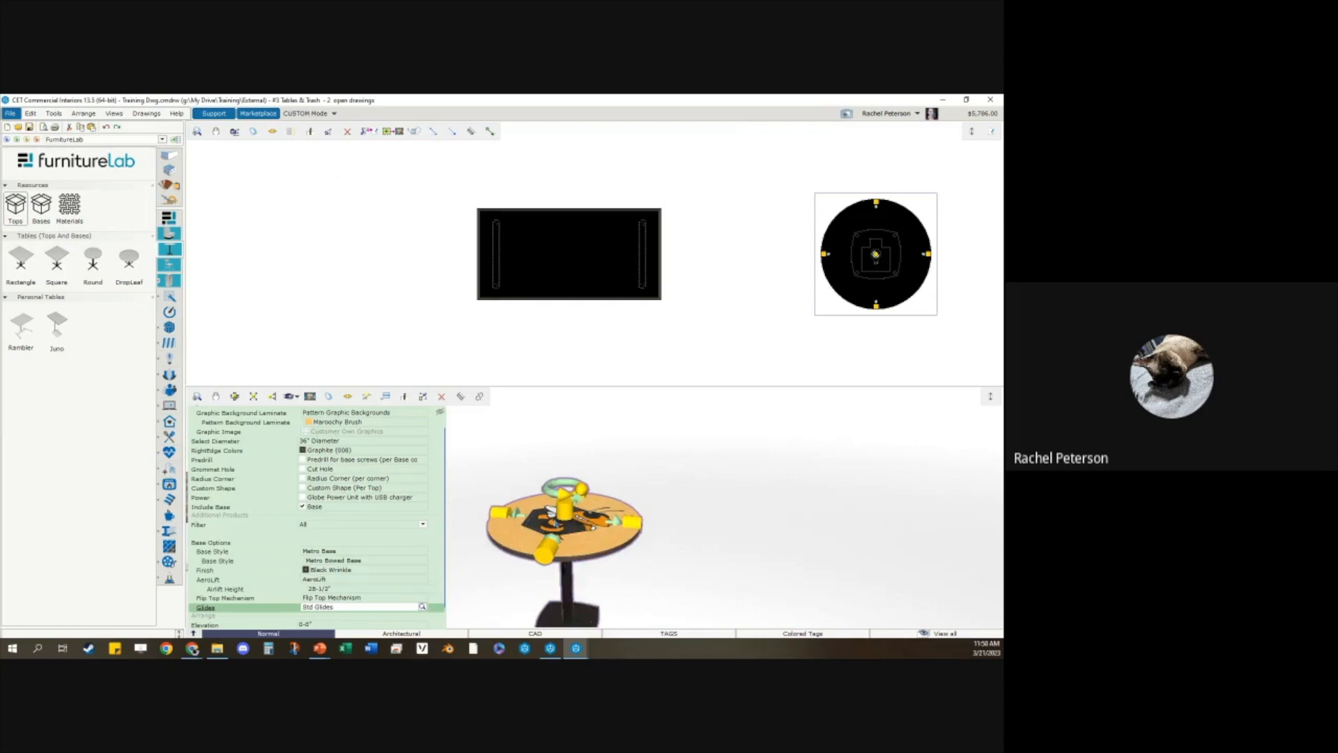
pyautogui.moveTo(561, 443)
pyautogui.mouseDown()
pyautogui.moveTo(561, 493)
pyautogui.moveTo(555, 461)
pyautogui.mouseUp()
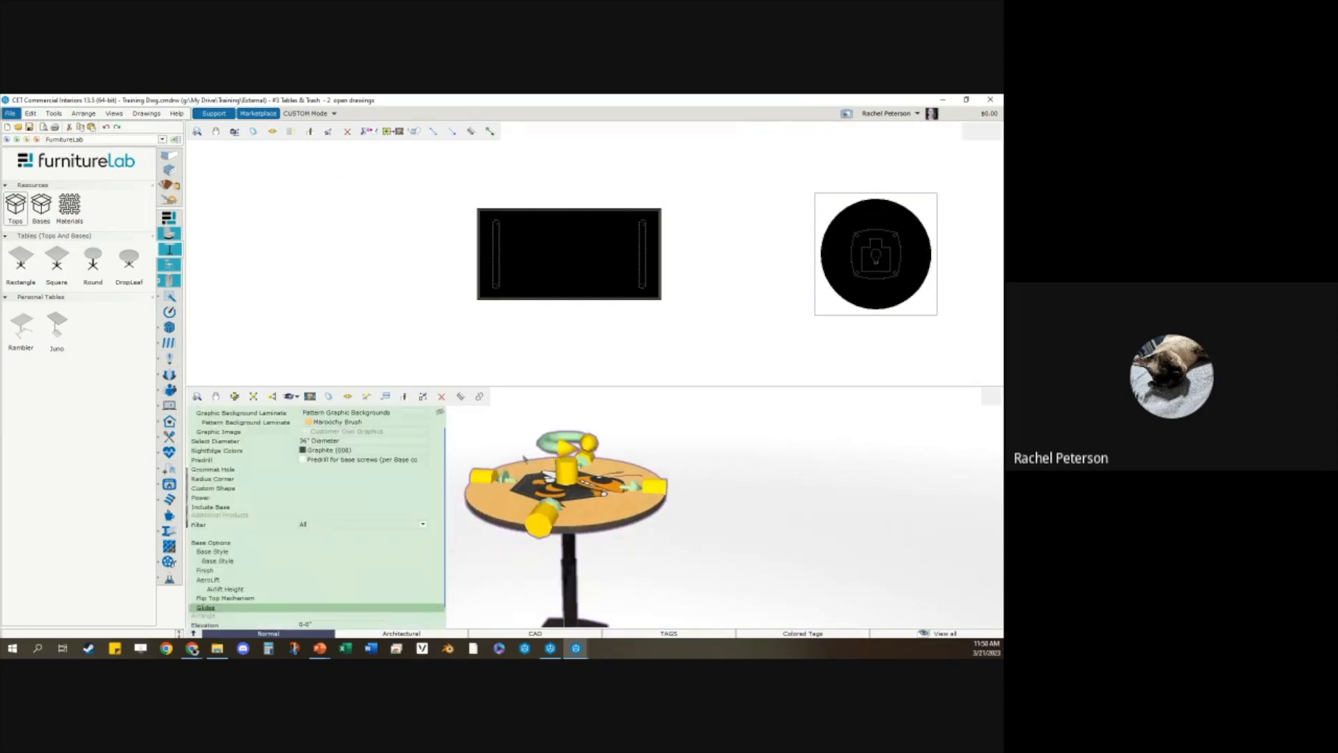
pyautogui.hotkey('alt', 'Tab')
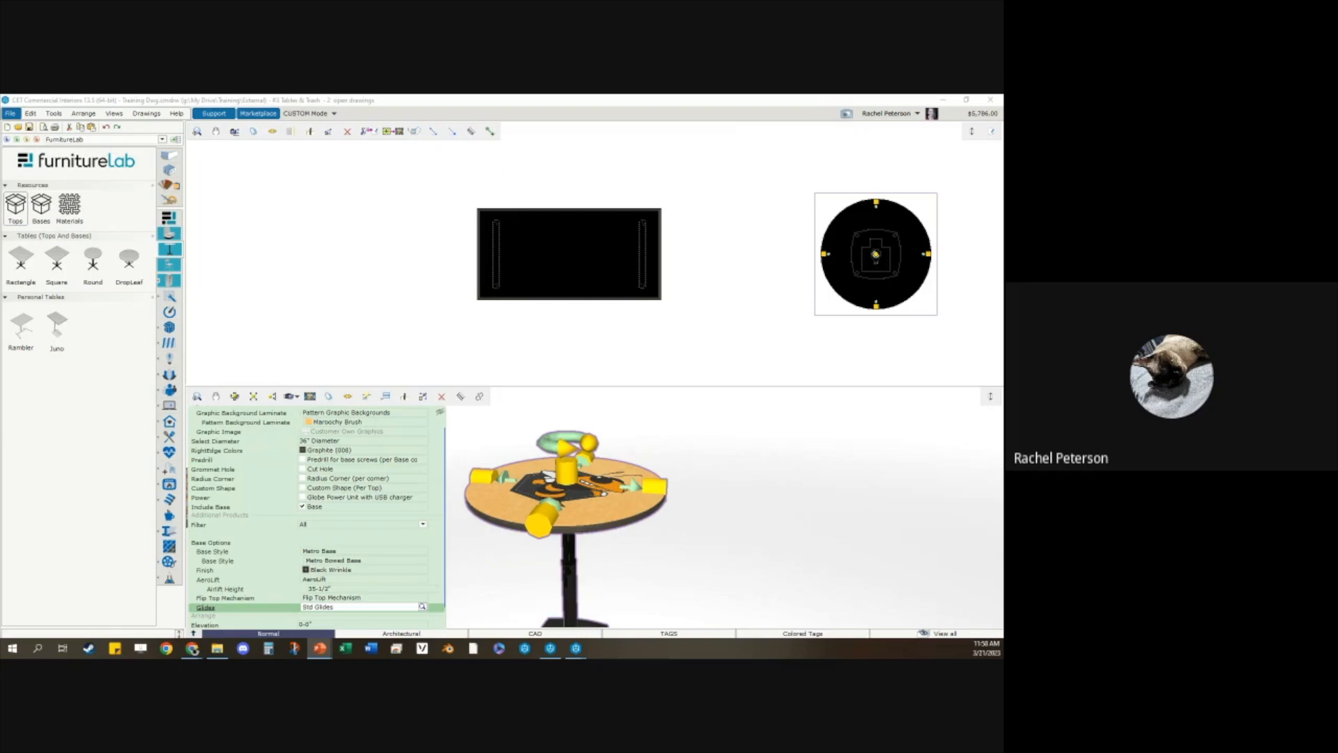
# Step: Select the rectangular table and set its Horizon Base glides/casters option to Locking Casters
pyautogui.scroll(-5, 813, 453)
pyautogui.scroll(5, 552, 510)
pyautogui.click(552, 510)
pyautogui.scroll(-3, 551, 563)
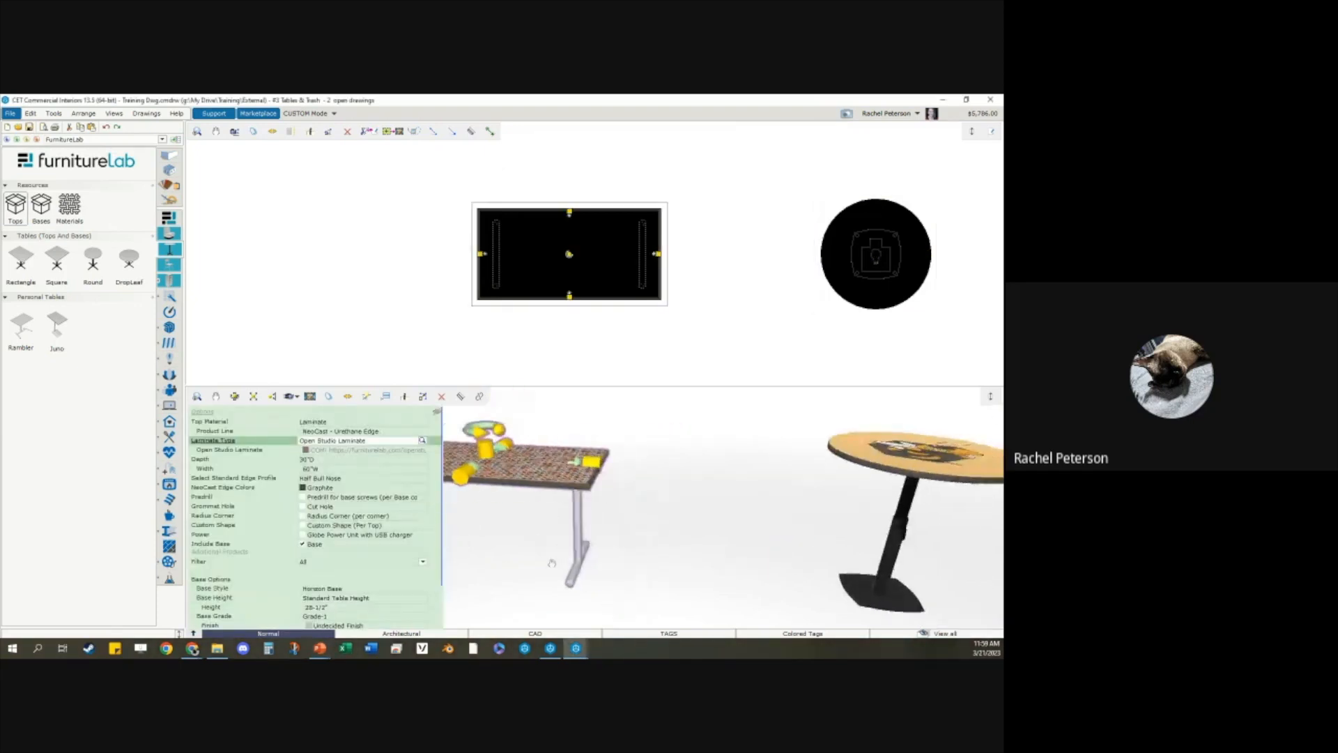
pyautogui.scroll(-3, 340, 559)
pyautogui.click(340, 559)
pyautogui.click(328, 584)
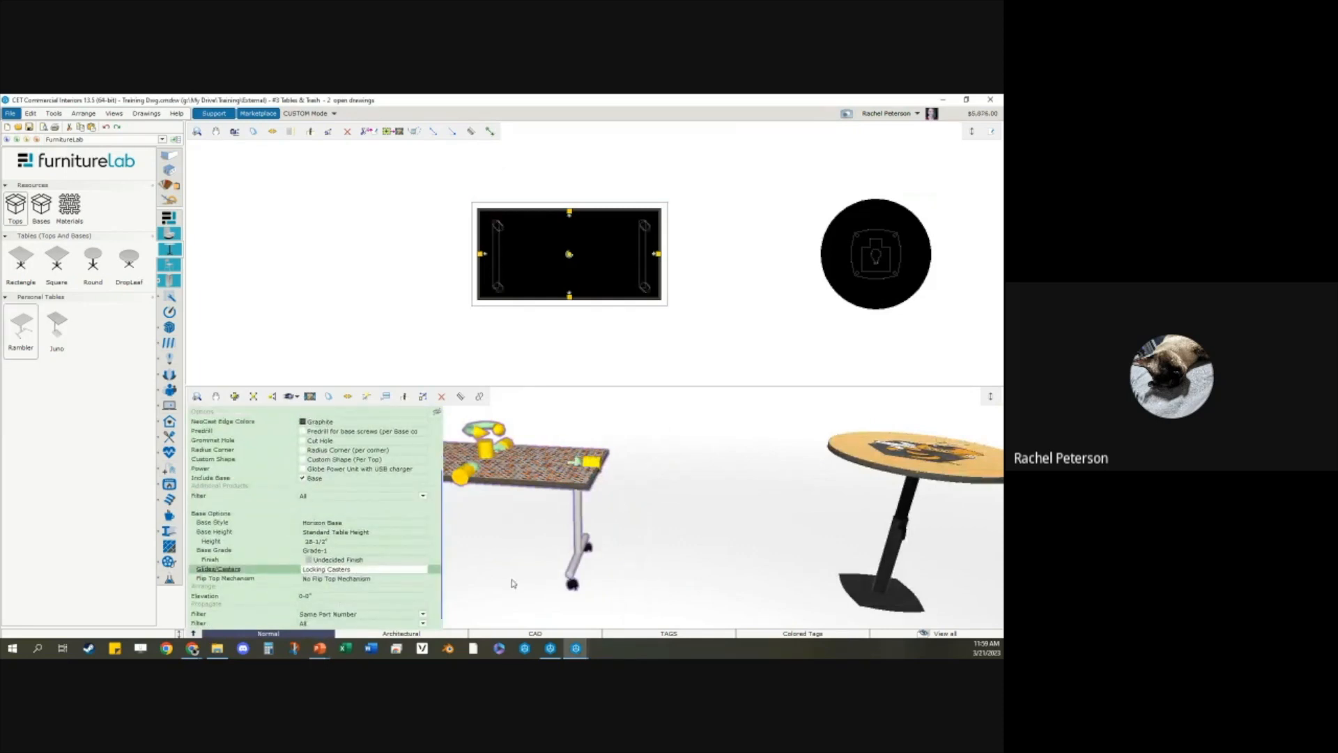
pyautogui.hotkey('alt', 'Tab')
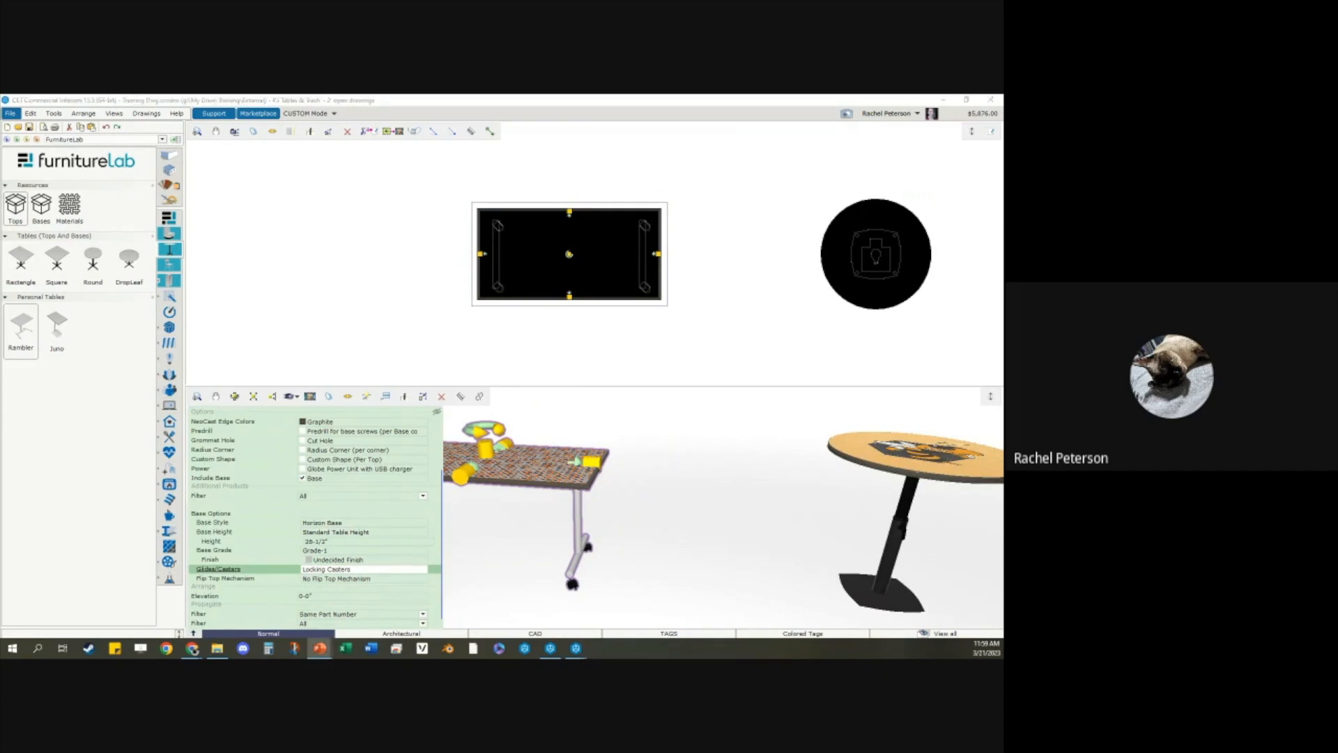